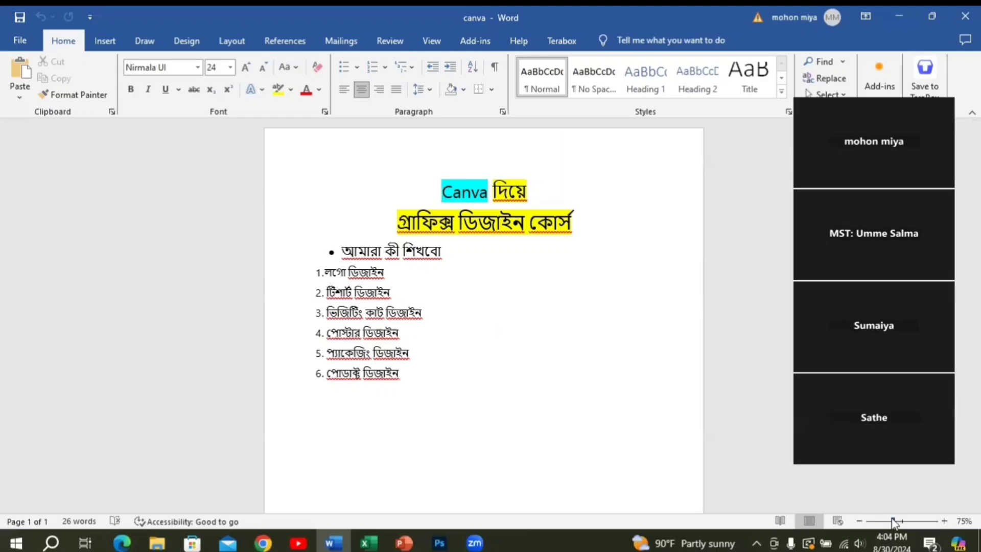
Zoom the Word course outline to 100% and return to the top of the page
{"action": "left_click", "coordinate": [915, 520]}
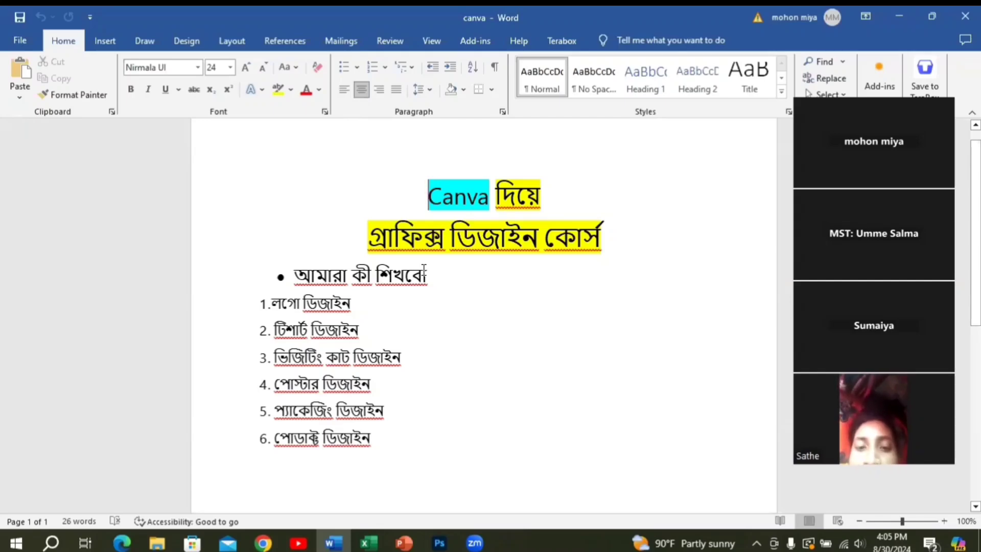
{"action": "scroll", "coordinate": [482, 303], "scroll_direction": "down", "scroll_amount": 2}
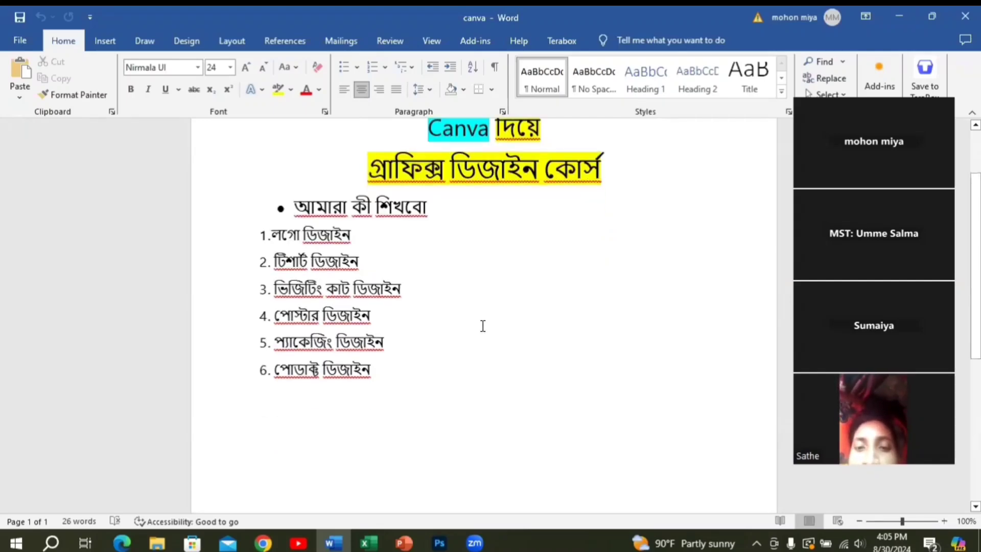
{"action": "scroll", "coordinate": [482, 324], "scroll_direction": "up", "scroll_amount": 1}
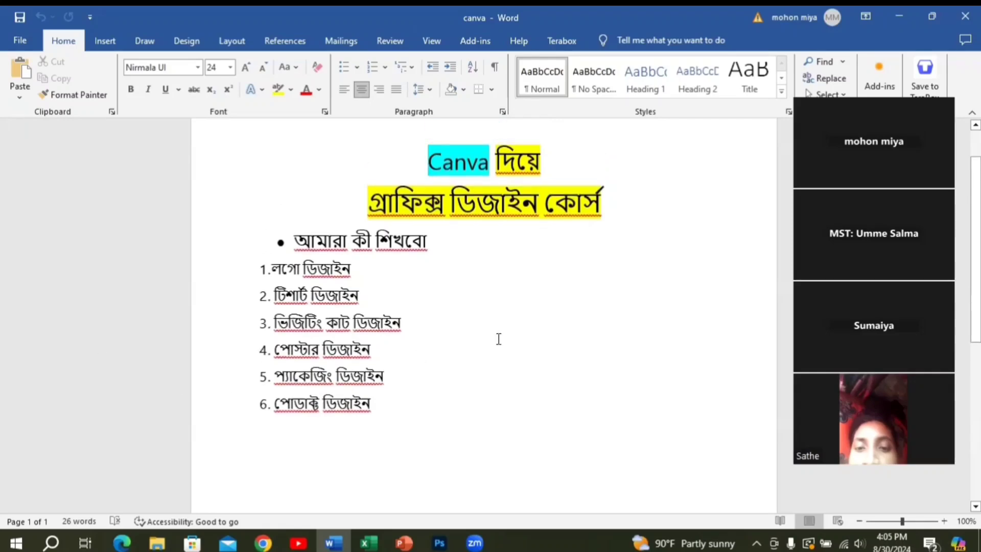
{"action": "scroll", "coordinate": [492, 361], "scroll_direction": "up", "scroll_amount": 2}
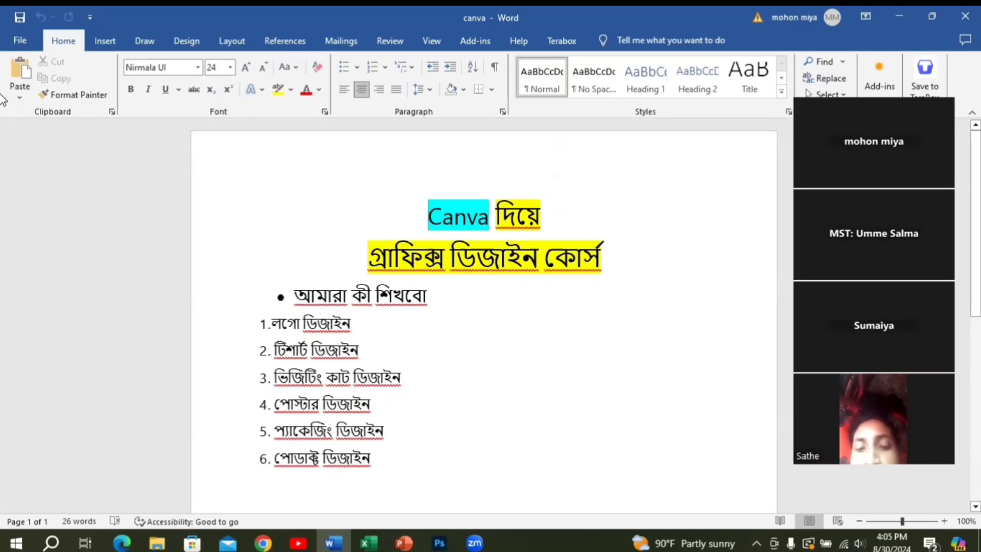
Minimize Word, launch Chrome and rerun the earlier fiber.com search
{"action": "left_click", "coordinate": [898, 17]}
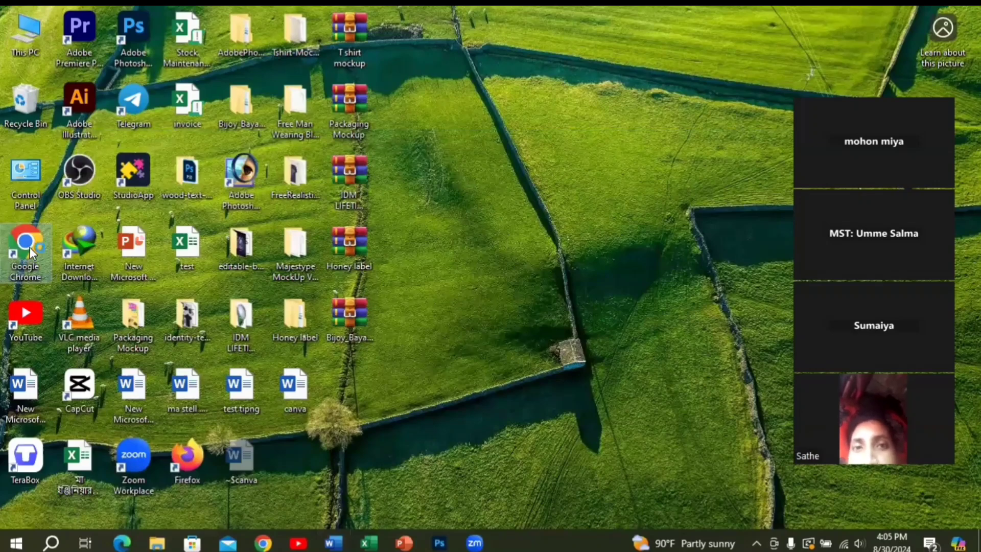
{"action": "double_click", "coordinate": [29, 252]}
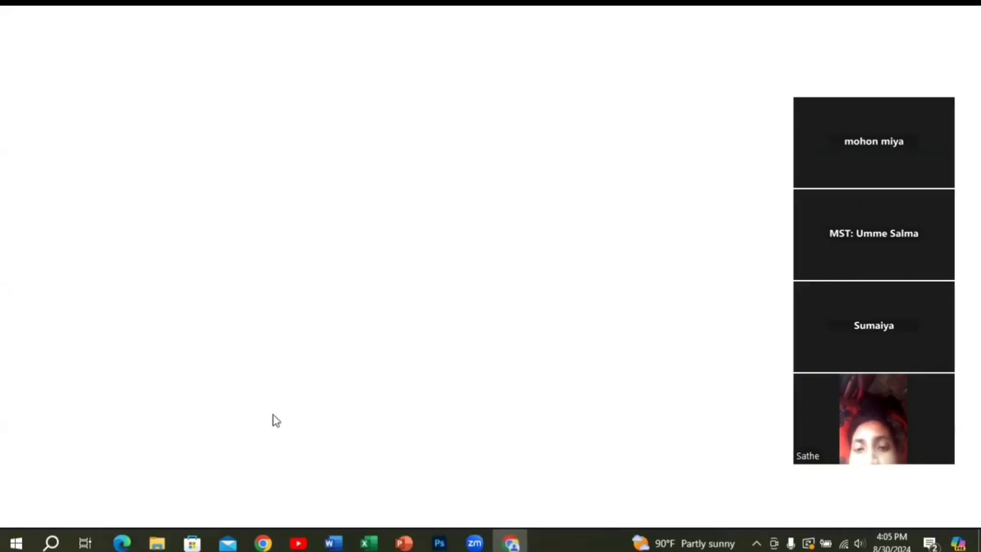
{"action": "left_click", "coordinate": [337, 329]}
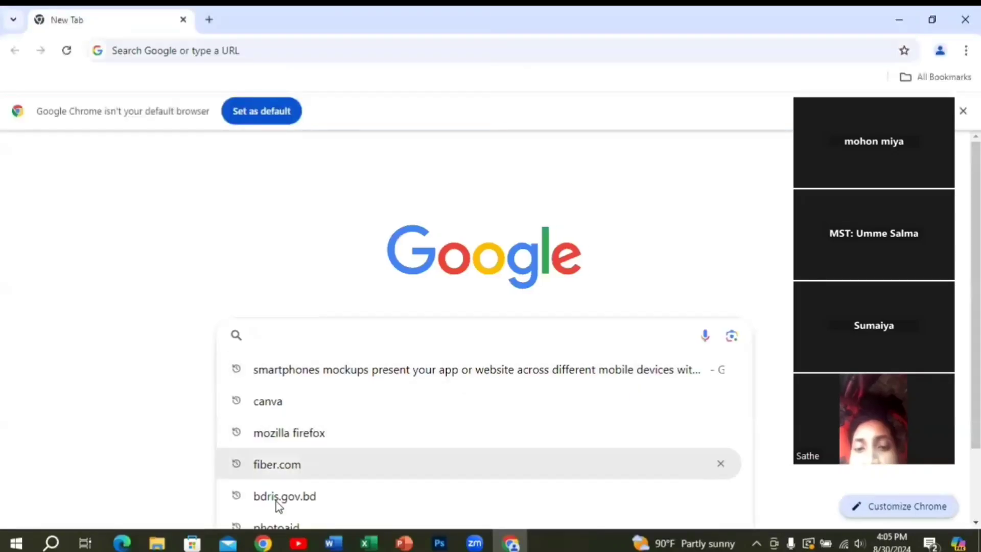
{"action": "left_click", "coordinate": [292, 471]}
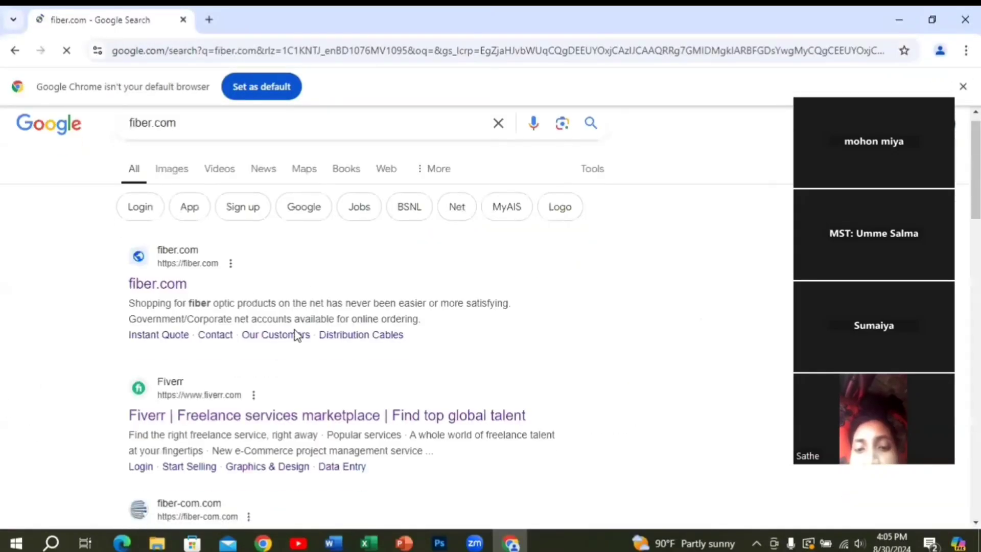
Open the Fiverr homepage from the search results and look over it
{"action": "scroll", "coordinate": [222, 299], "scroll_direction": "down", "scroll_amount": 3}
{"action": "left_click", "coordinate": [293, 287]}
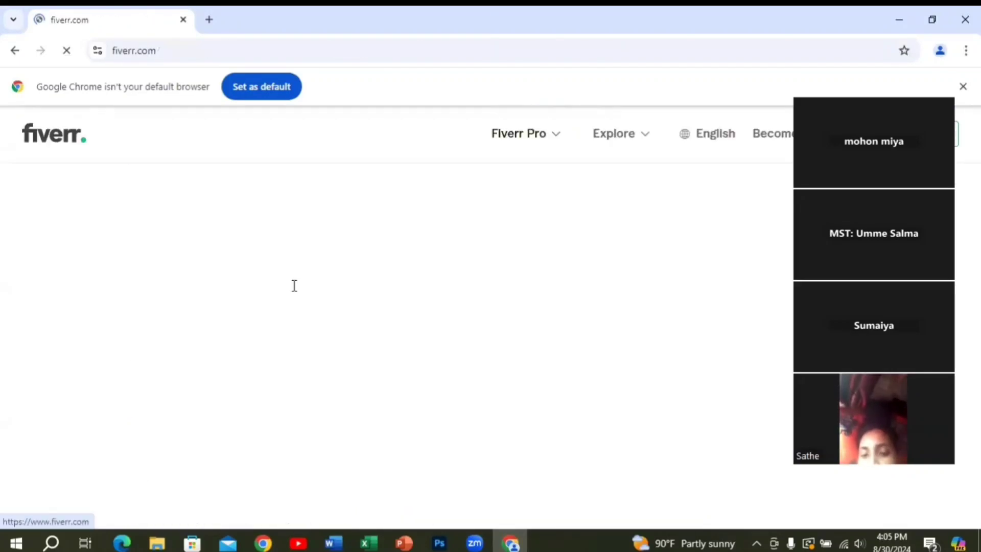
{"action": "scroll", "coordinate": [279, 285], "scroll_direction": "down", "scroll_amount": 3}
{"action": "scroll", "coordinate": [330, 273], "scroll_direction": "up", "scroll_amount": 2}
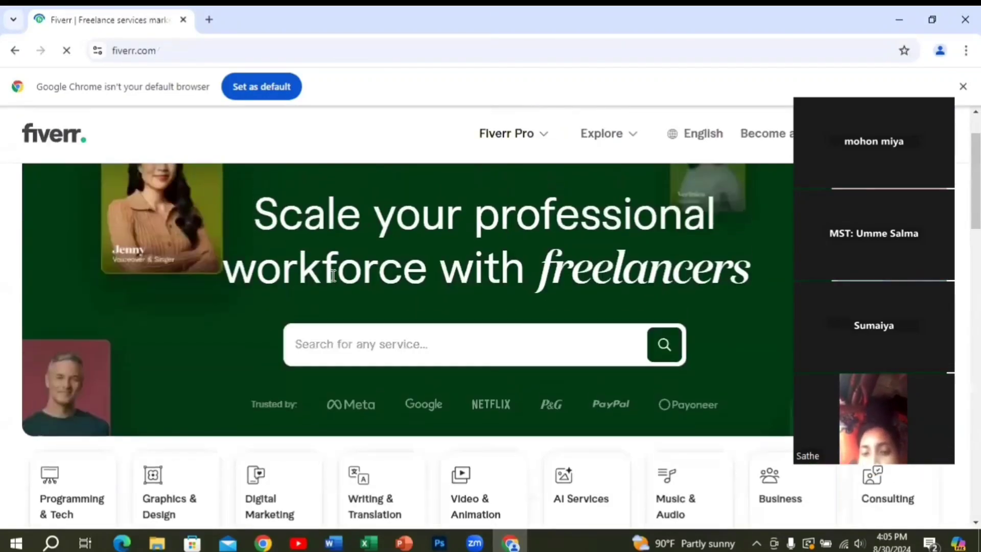
{"action": "scroll", "coordinate": [336, 273], "scroll_direction": "up", "scroll_amount": 1}
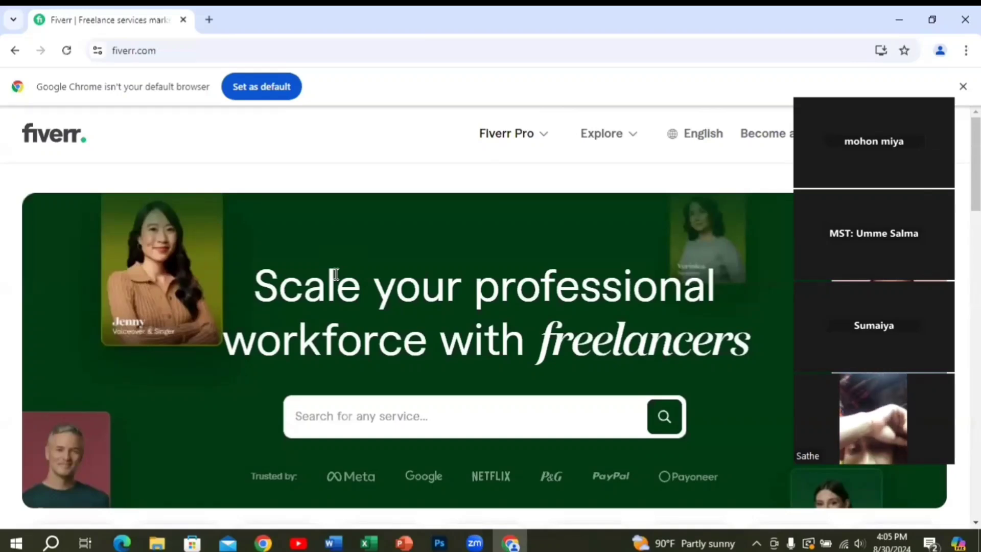
{"action": "scroll", "coordinate": [634, 372], "scroll_direction": "down", "scroll_amount": 1}
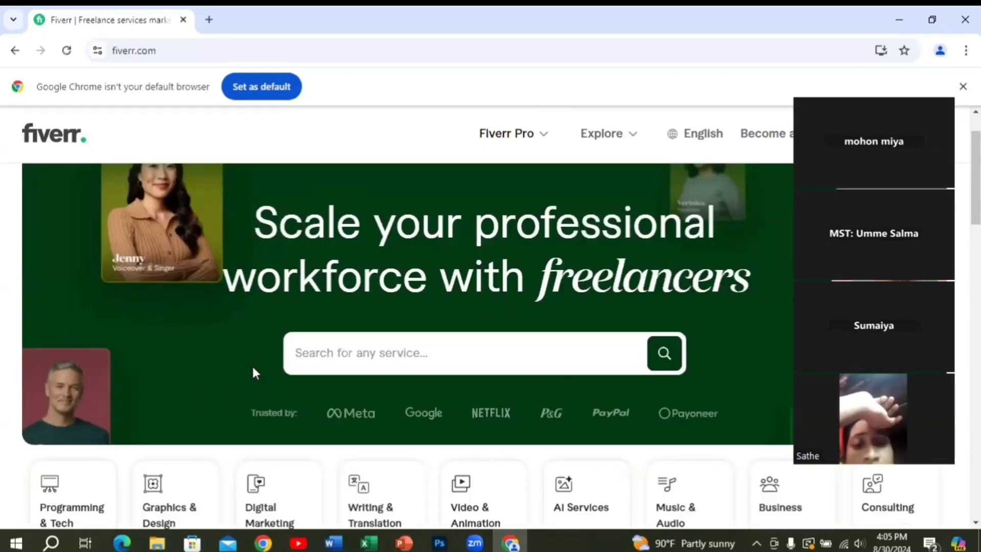
Search Fiverr for 'tshart' to list t-shirt design gigs and browse the results
{"action": "left_click", "coordinate": [432, 343]}
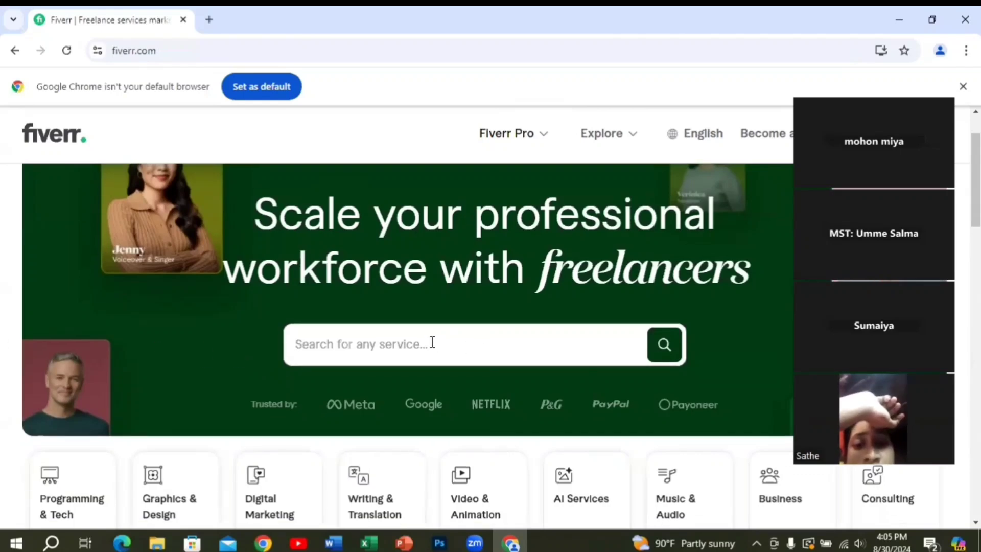
{"action": "type", "text": "t"}
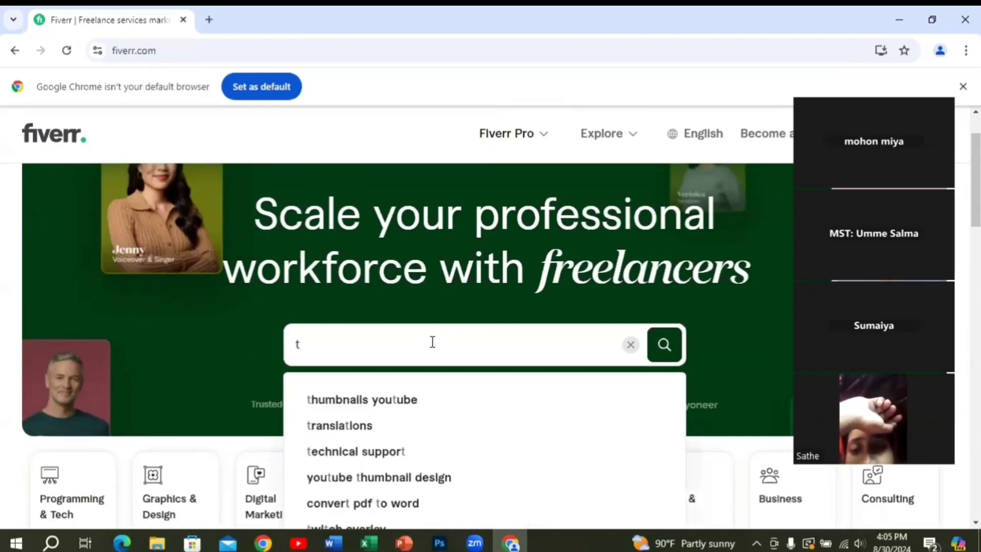
{"action": "type", "text": "s"}
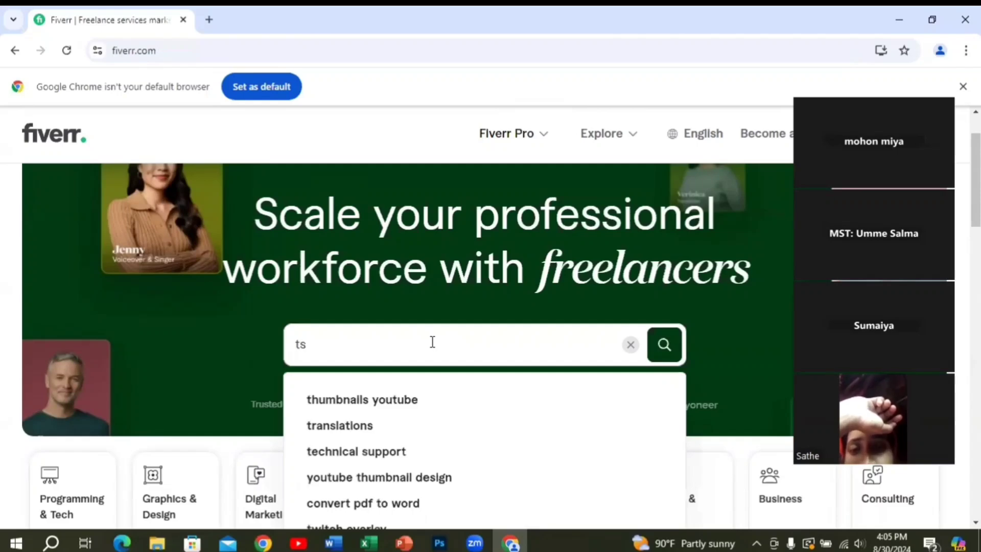
{"action": "type", "text": "ha"}
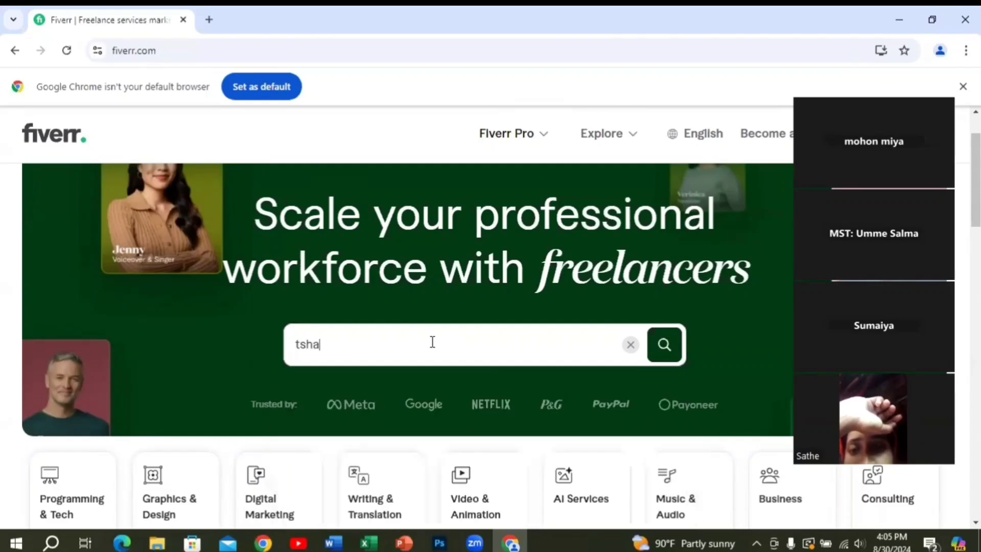
{"action": "type", "text": "rt"}
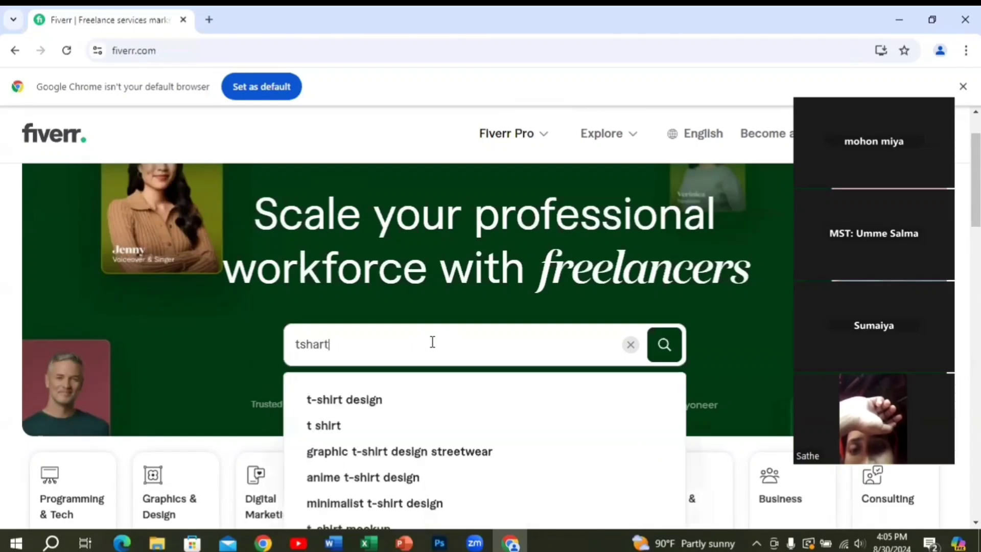
{"action": "left_click", "coordinate": [393, 404]}
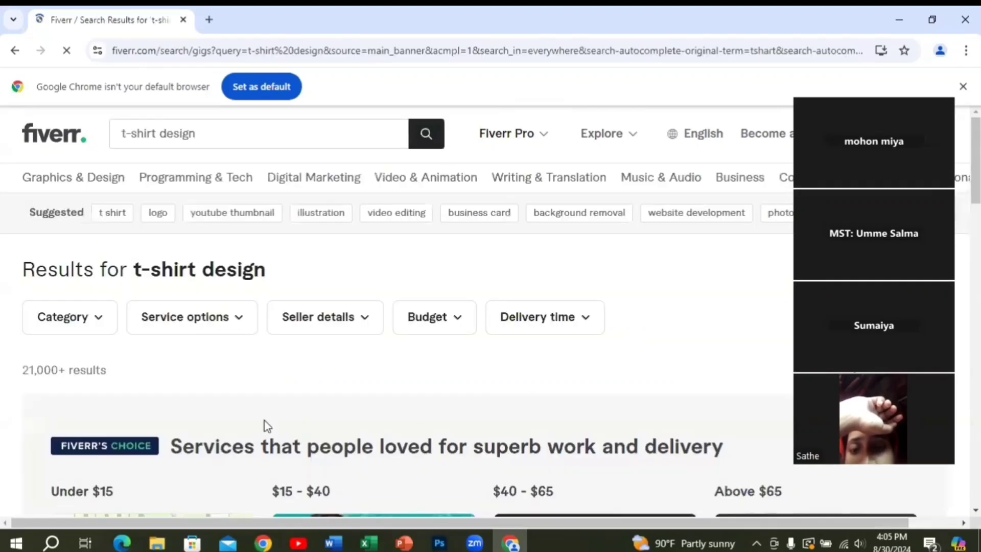
{"action": "scroll", "coordinate": [320, 346], "scroll_direction": "down", "scroll_amount": 4}
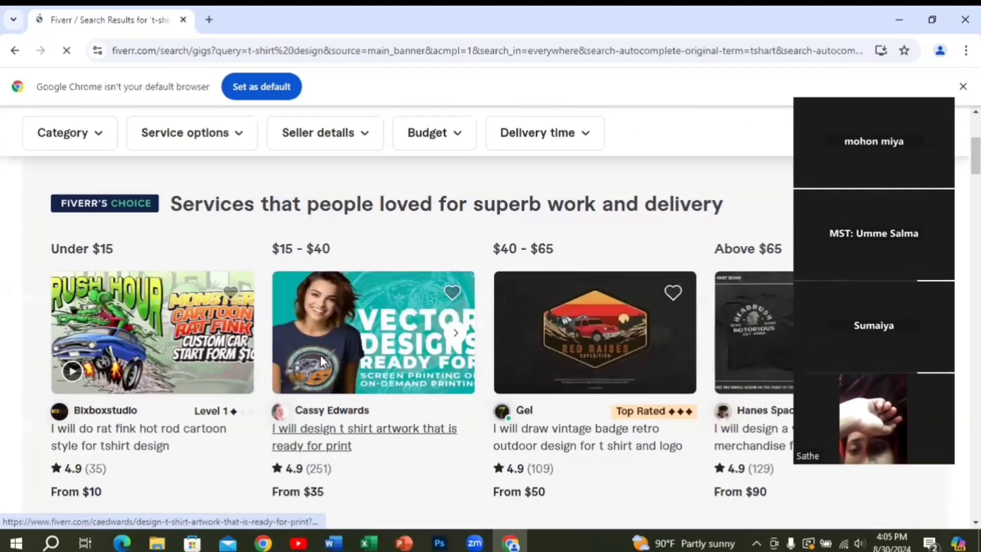
{"action": "scroll", "coordinate": [321, 355], "scroll_direction": "down", "scroll_amount": 3}
{"action": "scroll", "coordinate": [577, 306], "scroll_direction": "down", "scroll_amount": 3}
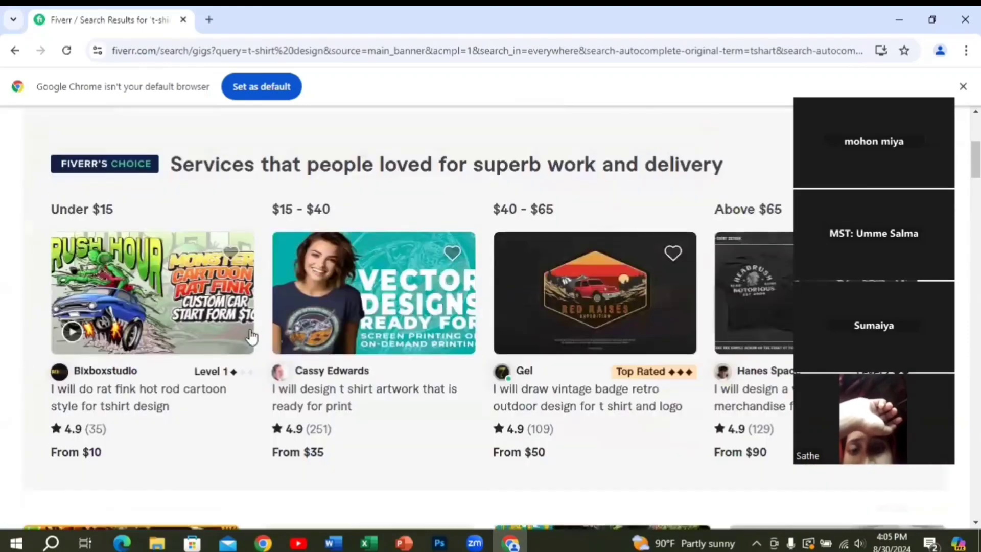
{"action": "scroll", "coordinate": [363, 358], "scroll_direction": "down", "scroll_amount": 5}
{"action": "scroll", "coordinate": [364, 353], "scroll_direction": "down", "scroll_amount": 3}
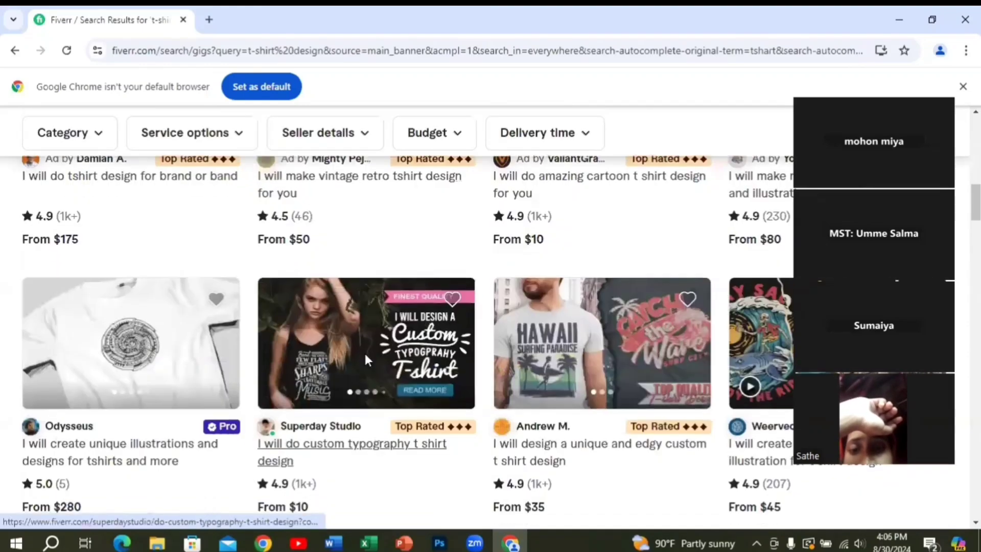
{"action": "scroll", "coordinate": [365, 360], "scroll_direction": "down", "scroll_amount": 5}
{"action": "scroll", "coordinate": [365, 361], "scroll_direction": "down", "scroll_amount": 3}
{"action": "scroll", "coordinate": [366, 360], "scroll_direction": "down", "scroll_amount": 2}
{"action": "scroll", "coordinate": [366, 361], "scroll_direction": "up", "scroll_amount": 2}
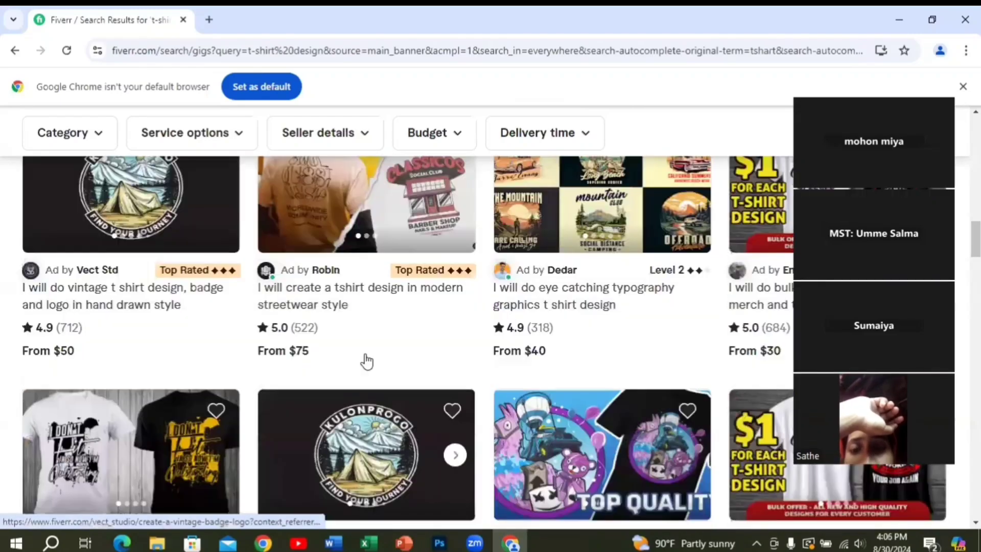
{"action": "scroll", "coordinate": [366, 360], "scroll_direction": "down", "scroll_amount": 3}
{"action": "scroll", "coordinate": [366, 358], "scroll_direction": "up", "scroll_amount": 3}
{"action": "scroll", "coordinate": [368, 357], "scroll_direction": "up", "scroll_amount": 2}
{"action": "scroll", "coordinate": [368, 357], "scroll_direction": "up", "scroll_amount": 3}
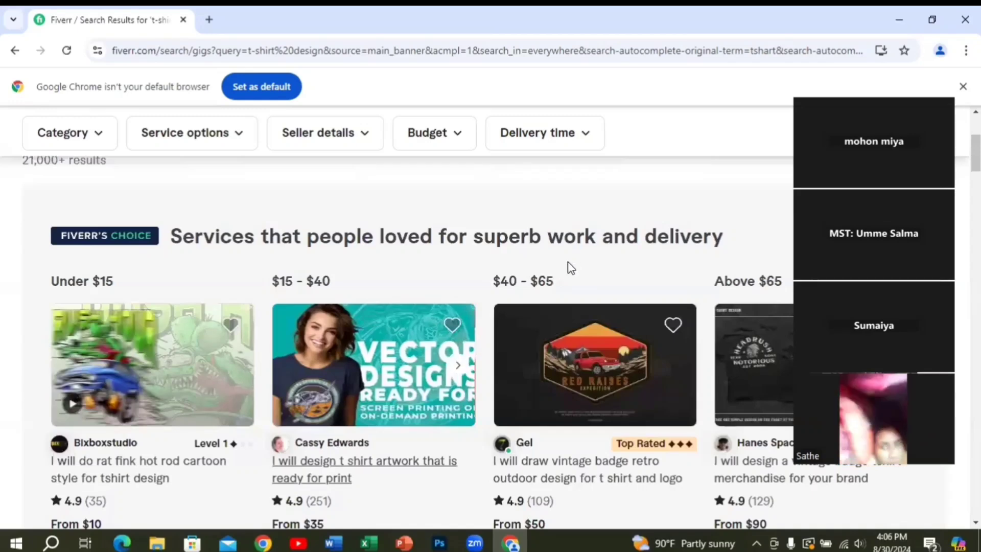
{"action": "mouse_move", "coordinate": [373, 365]}
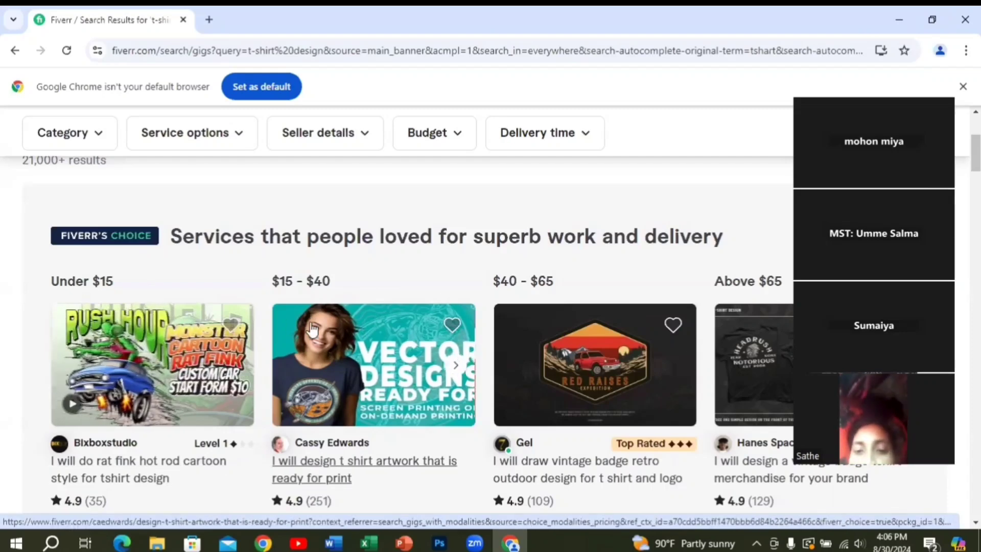
Scroll further through the results to locate the unique and edgy custom t-shirt gig
{"action": "scroll", "coordinate": [313, 323], "scroll_direction": "down", "scroll_amount": 1}
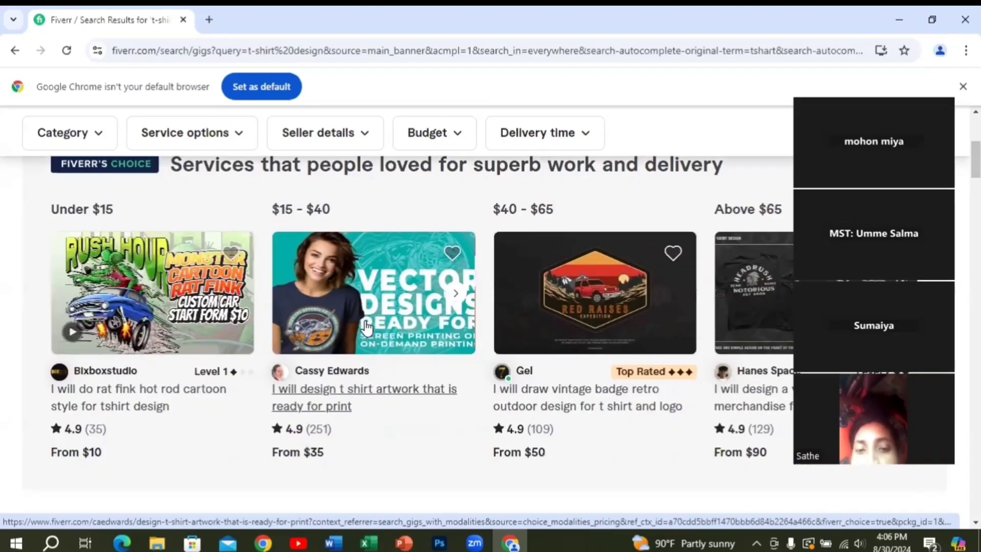
{"action": "scroll", "coordinate": [388, 355], "scroll_direction": "down", "scroll_amount": 1}
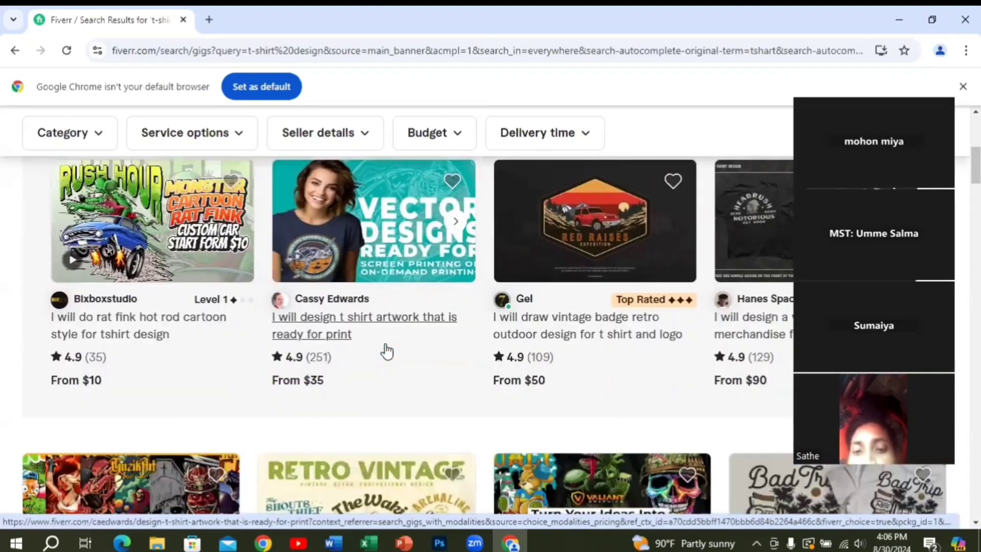
{"action": "scroll", "coordinate": [359, 356], "scroll_direction": "down", "scroll_amount": 1}
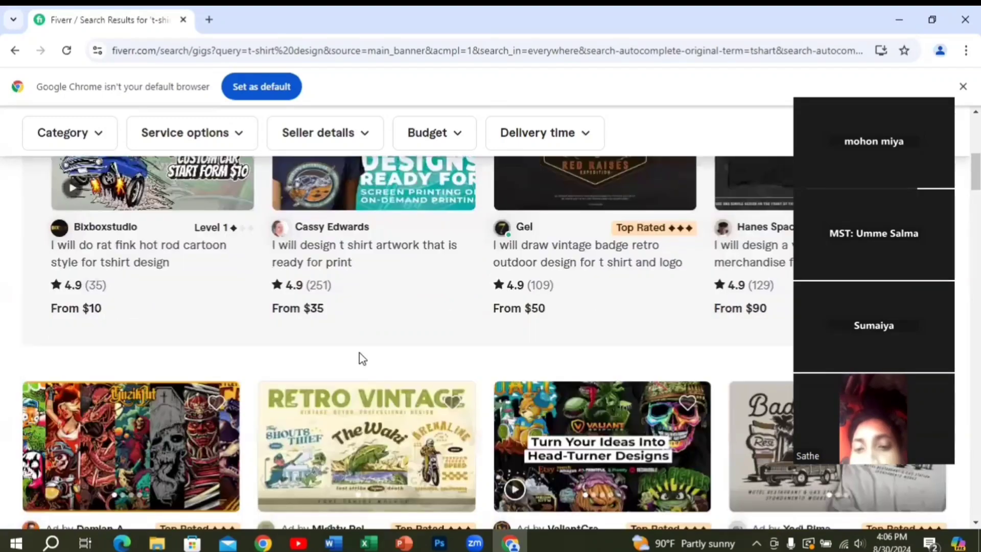
{"action": "scroll", "coordinate": [363, 356], "scroll_direction": "up", "scroll_amount": 4}
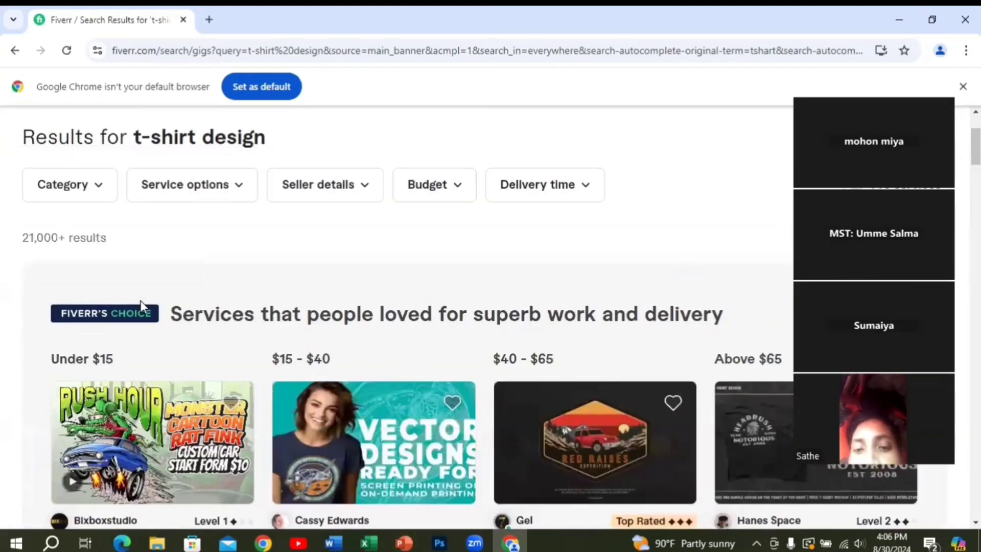
{"action": "scroll", "coordinate": [347, 385], "scroll_direction": "down", "scroll_amount": 1}
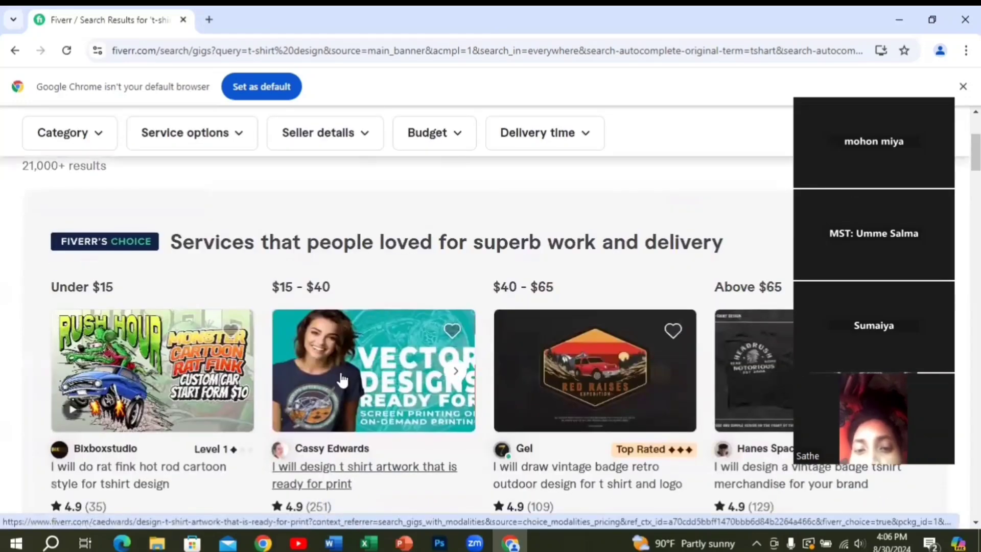
{"action": "scroll", "coordinate": [341, 380], "scroll_direction": "down", "scroll_amount": 5}
{"action": "scroll", "coordinate": [341, 379], "scroll_direction": "up", "scroll_amount": 5}
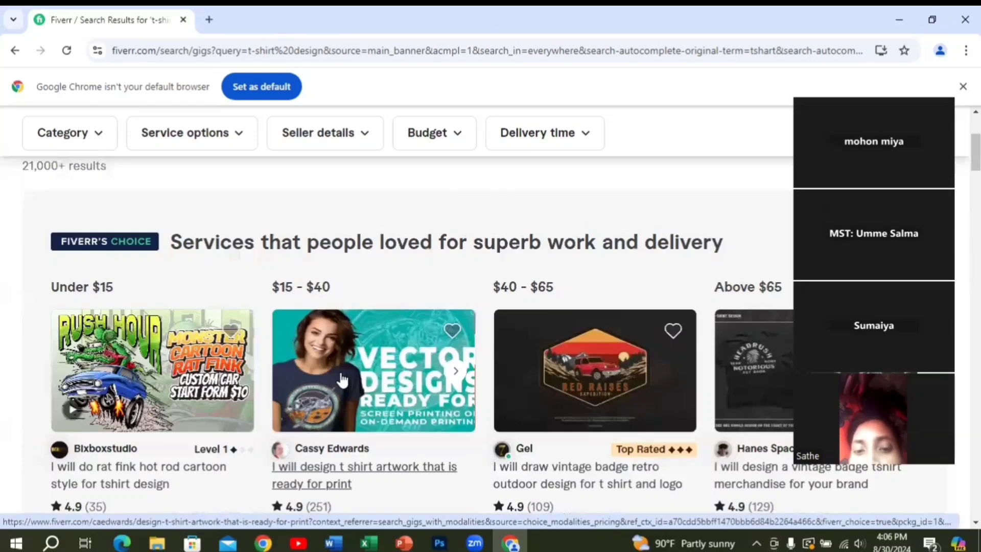
{"action": "scroll", "coordinate": [364, 366], "scroll_direction": "down", "scroll_amount": 2}
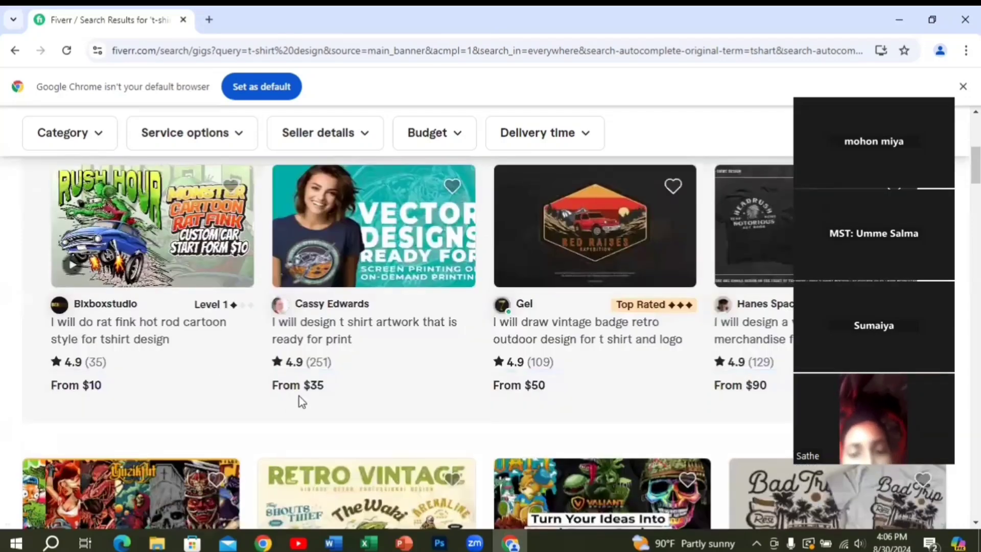
{"action": "scroll", "coordinate": [299, 396], "scroll_direction": "down", "scroll_amount": 2}
{"action": "scroll", "coordinate": [464, 300], "scroll_direction": "up", "scroll_amount": 1}
{"action": "scroll", "coordinate": [468, 307], "scroll_direction": "up", "scroll_amount": 1}
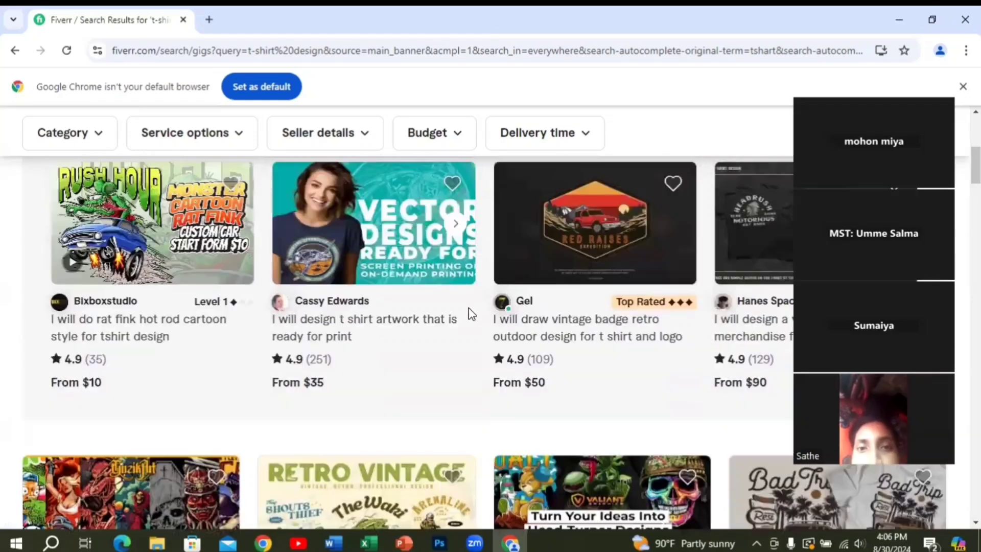
{"action": "scroll", "coordinate": [648, 301], "scroll_direction": "down", "scroll_amount": 2}
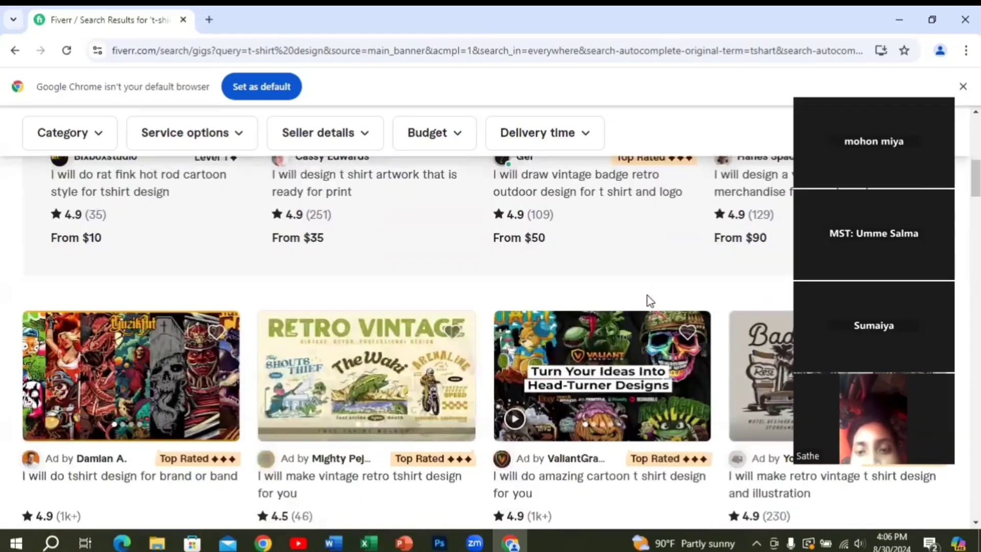
{"action": "scroll", "coordinate": [647, 301], "scroll_direction": "down", "scroll_amount": 4}
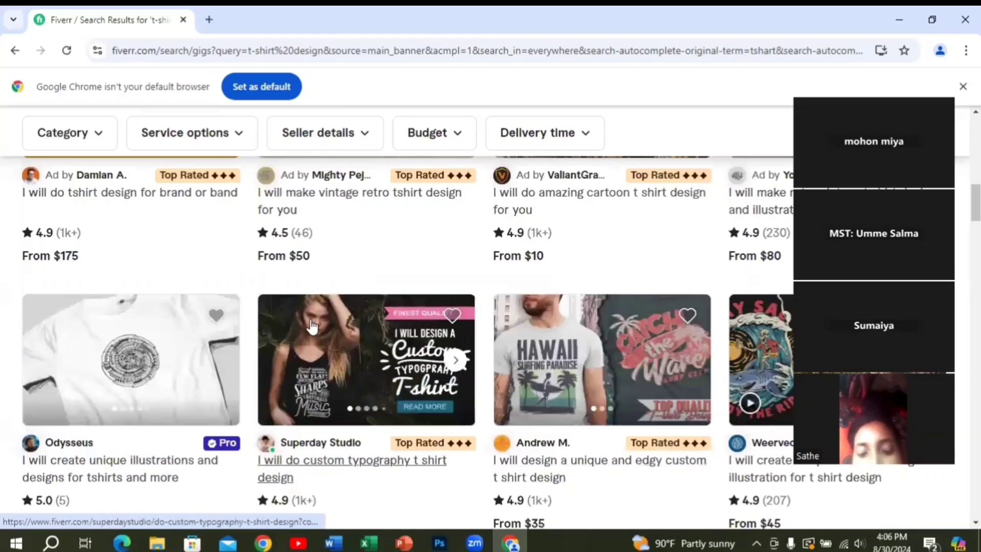
{"action": "scroll", "coordinate": [358, 334], "scroll_direction": "down", "scroll_amount": 1}
Open the 'unique and edgy custom t shirt design' gig in a new tab
{"action": "left_click", "coordinate": [560, 304]}
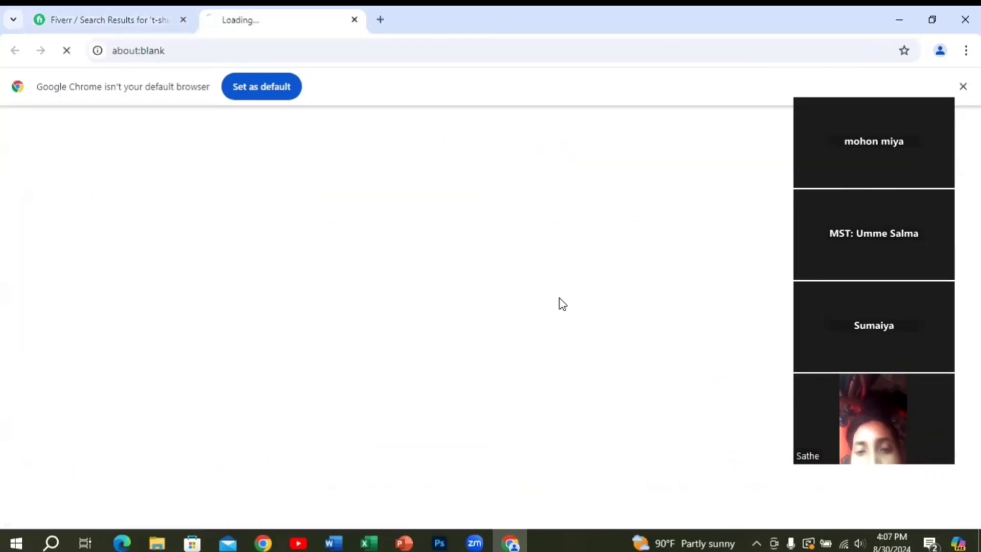
{"action": "scroll", "coordinate": [495, 267], "scroll_direction": "down", "scroll_amount": 2}
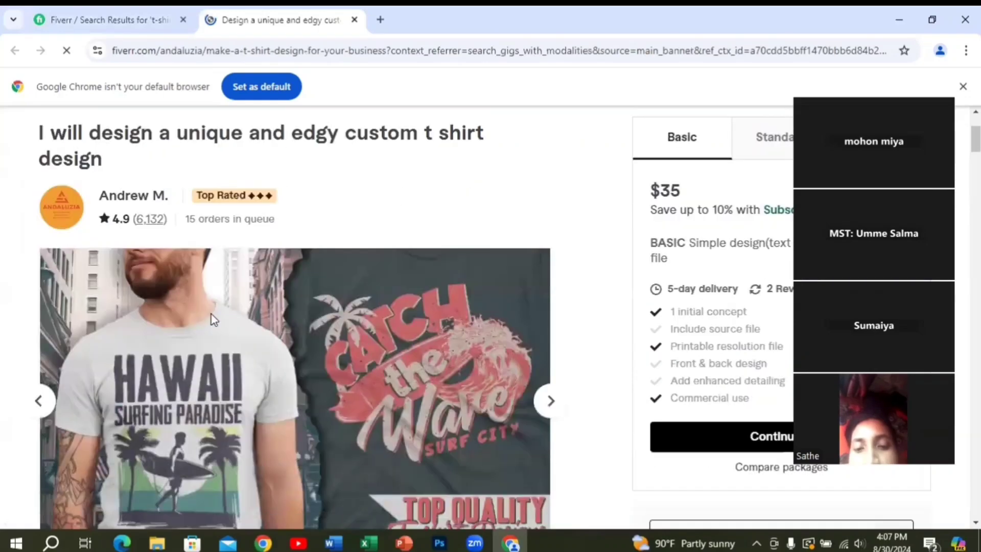
{"action": "scroll", "coordinate": [464, 280], "scroll_direction": "down", "scroll_amount": 1}
{"action": "scroll", "coordinate": [306, 280], "scroll_direction": "up", "scroll_amount": 2}
{"action": "scroll", "coordinate": [562, 296], "scroll_direction": "down", "scroll_amount": 3}
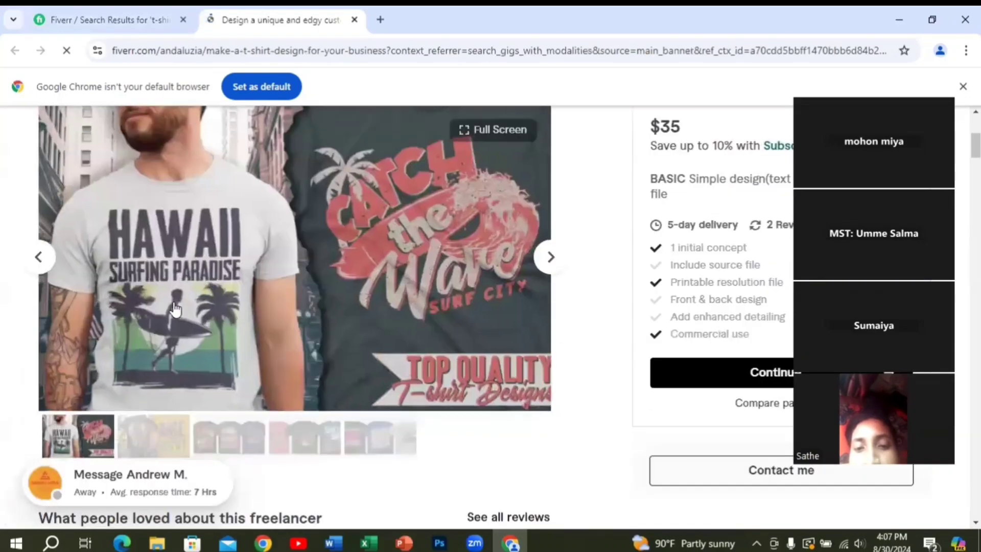
Cycle through all five sample shirt images back to the first Hawaii image
{"action": "left_click", "coordinate": [550, 257]}
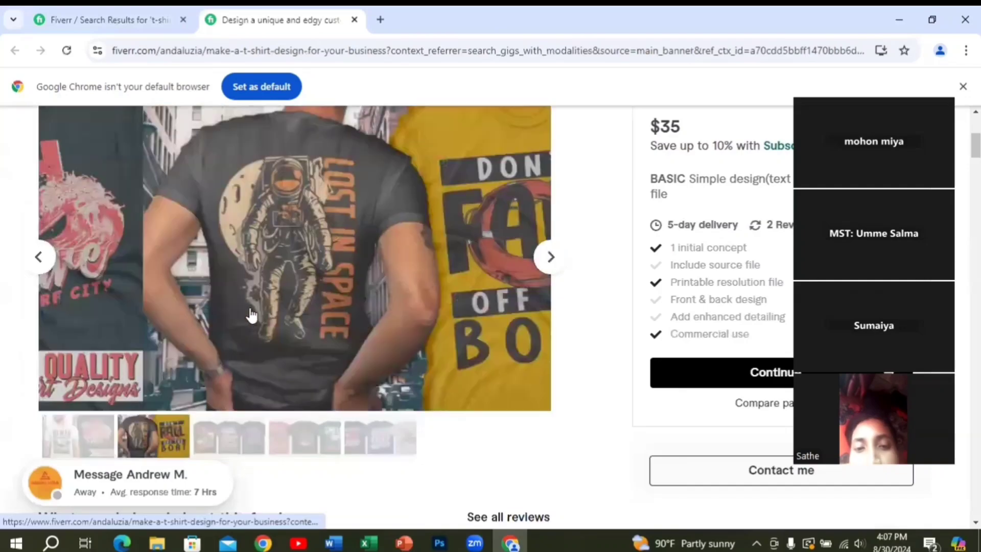
{"action": "left_click", "coordinate": [548, 257]}
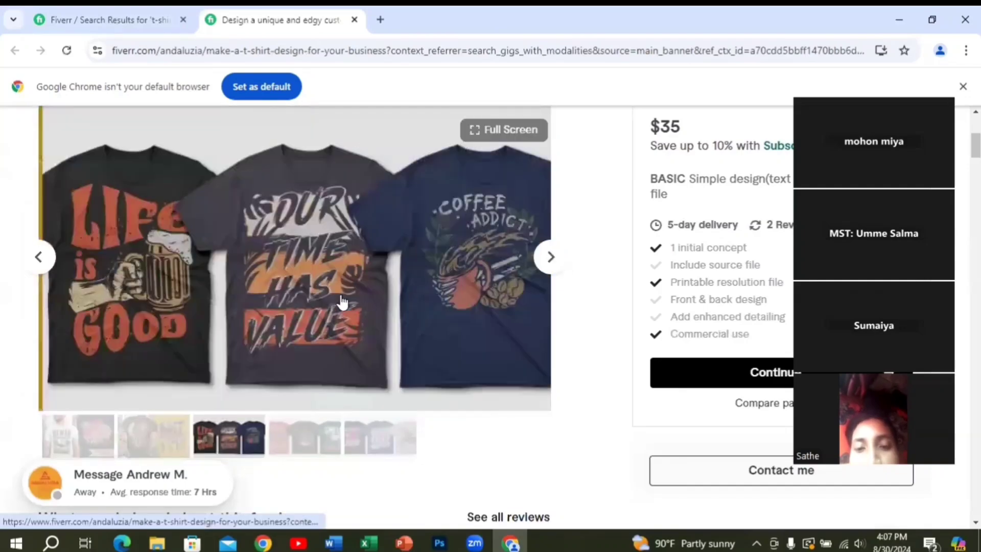
{"action": "left_click", "coordinate": [550, 257]}
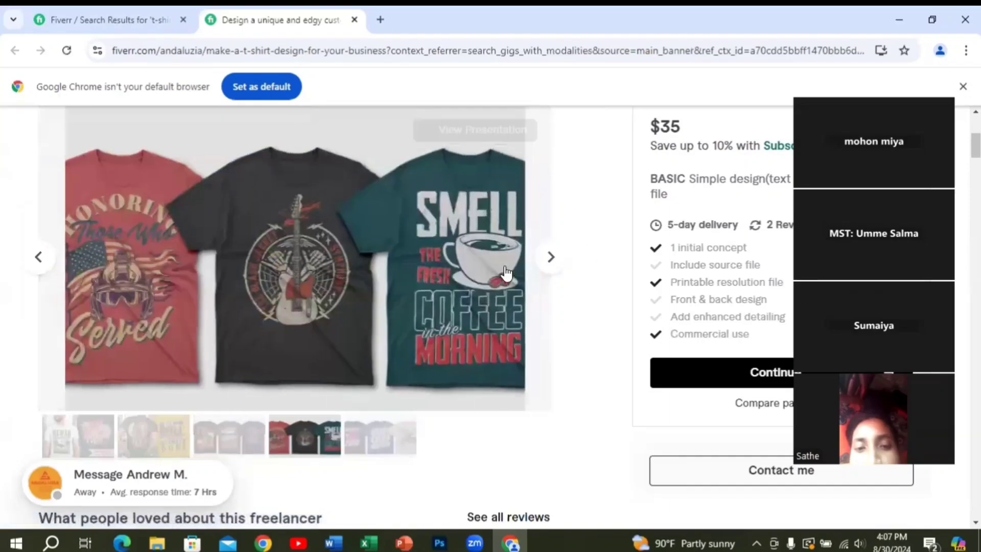
{"action": "left_click", "coordinate": [551, 258]}
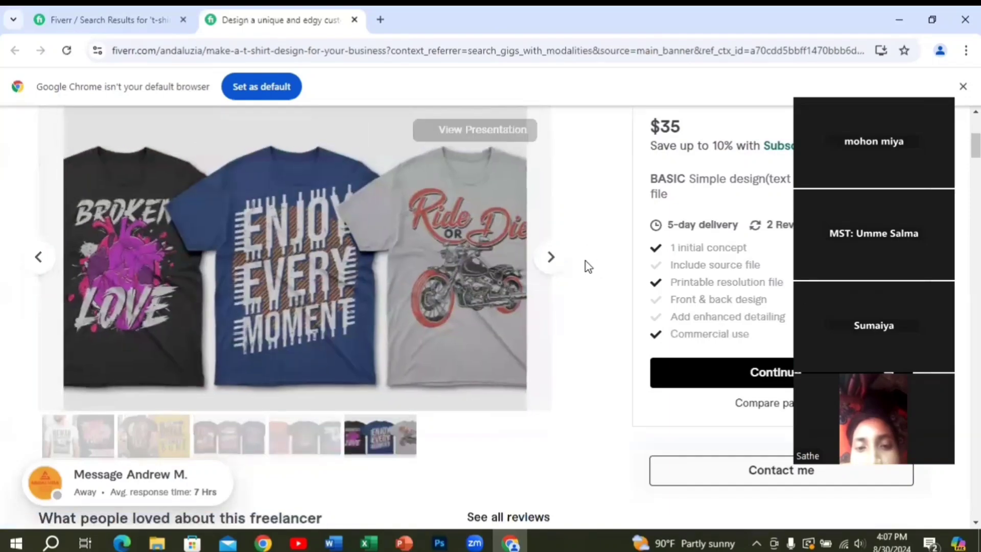
{"action": "left_click", "coordinate": [552, 263]}
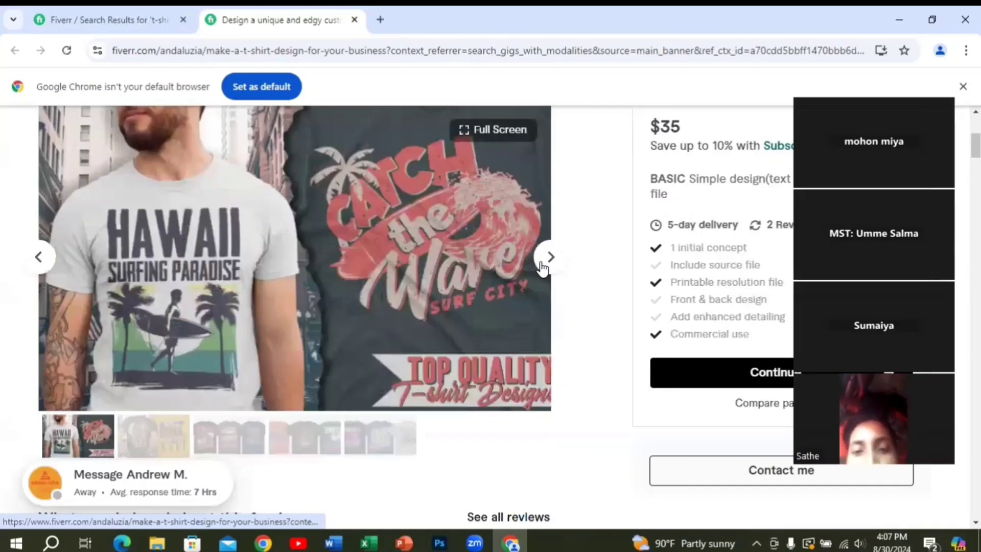
Scroll through the gig description and its $35 Basic package
{"action": "scroll", "coordinate": [91, 344], "scroll_direction": "down", "scroll_amount": 3}
{"action": "scroll", "coordinate": [213, 317], "scroll_direction": "down", "scroll_amount": 4}
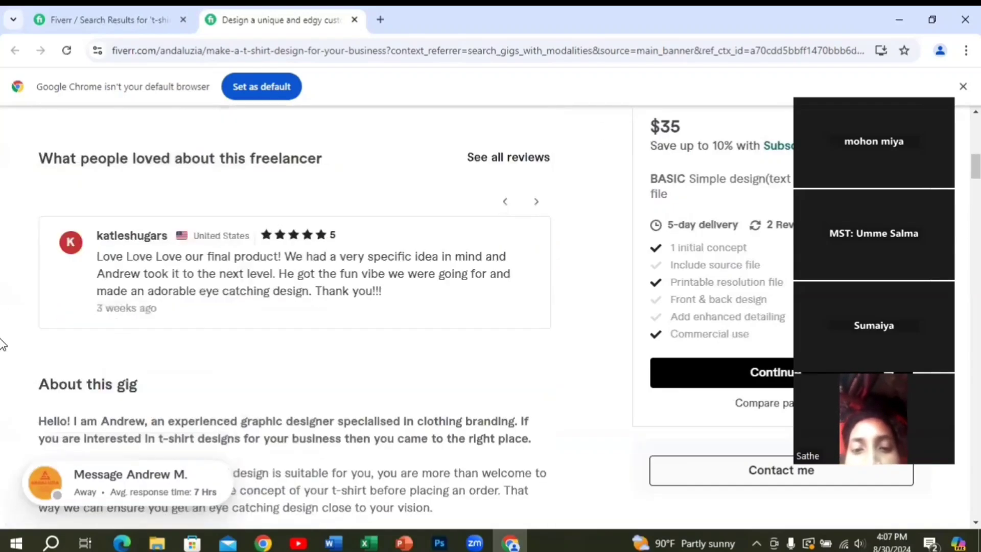
{"action": "scroll", "coordinate": [260, 289], "scroll_direction": "down", "scroll_amount": 2}
{"action": "scroll", "coordinate": [259, 290], "scroll_direction": "down", "scroll_amount": 2}
{"action": "scroll", "coordinate": [259, 290], "scroll_direction": "down", "scroll_amount": 6}
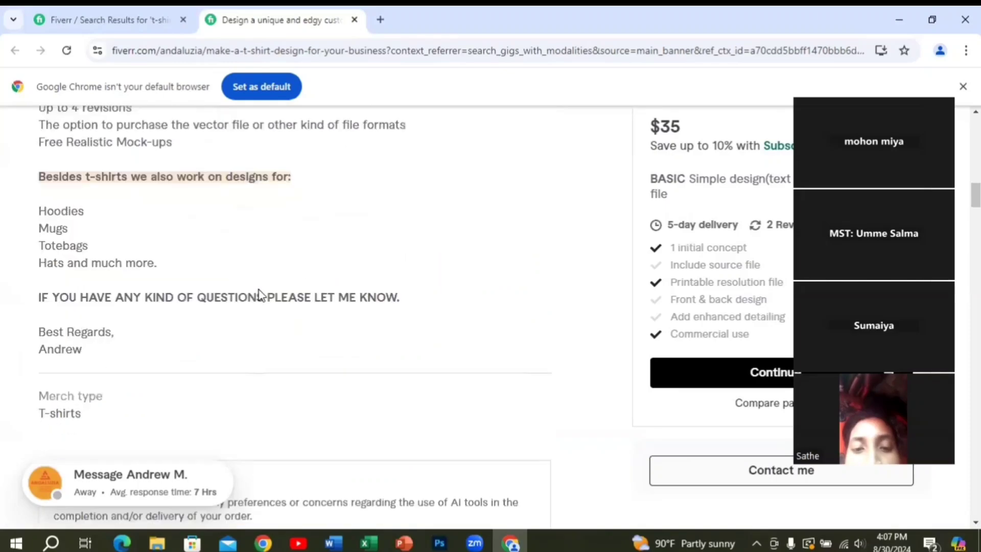
{"action": "scroll", "coordinate": [259, 290], "scroll_direction": "up", "scroll_amount": 10}
{"action": "scroll", "coordinate": [259, 289], "scroll_direction": "up", "scroll_amount": 3}
{"action": "scroll", "coordinate": [259, 289], "scroll_direction": "up", "scroll_amount": 5}
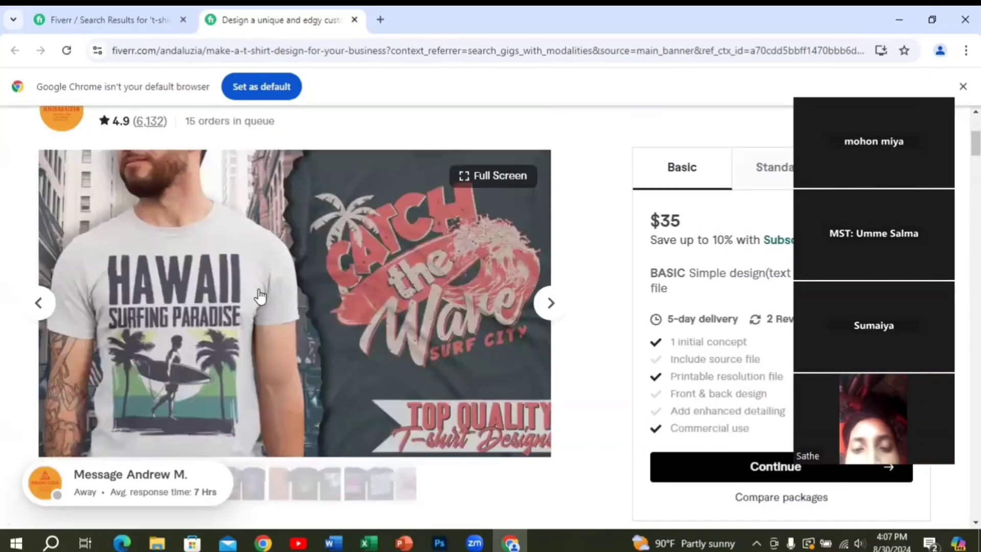
{"action": "scroll", "coordinate": [32, 280], "scroll_direction": "up", "scroll_amount": 1}
{"action": "scroll", "coordinate": [32, 280], "scroll_direction": "up", "scroll_amount": 2}
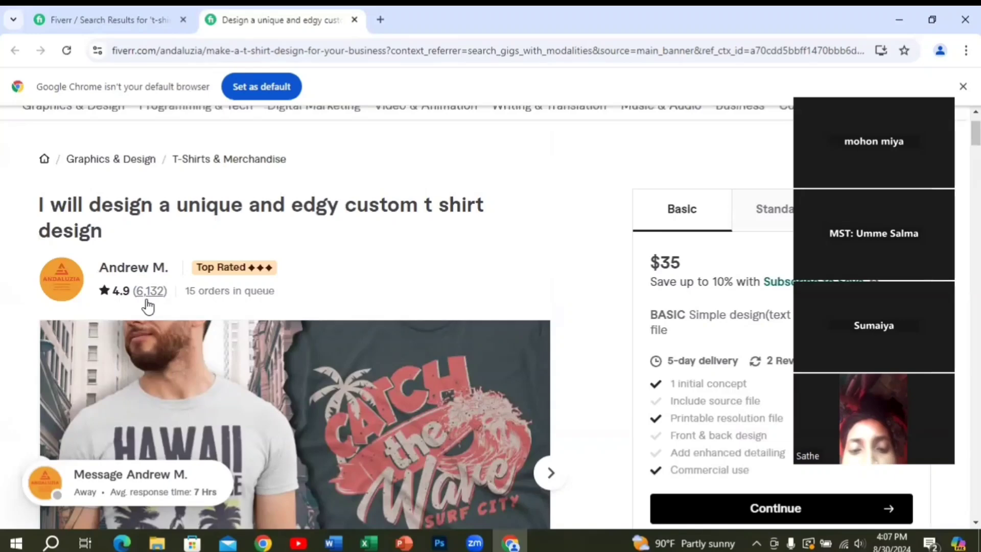
{"action": "scroll", "coordinate": [247, 271], "scroll_direction": "down", "scroll_amount": 3}
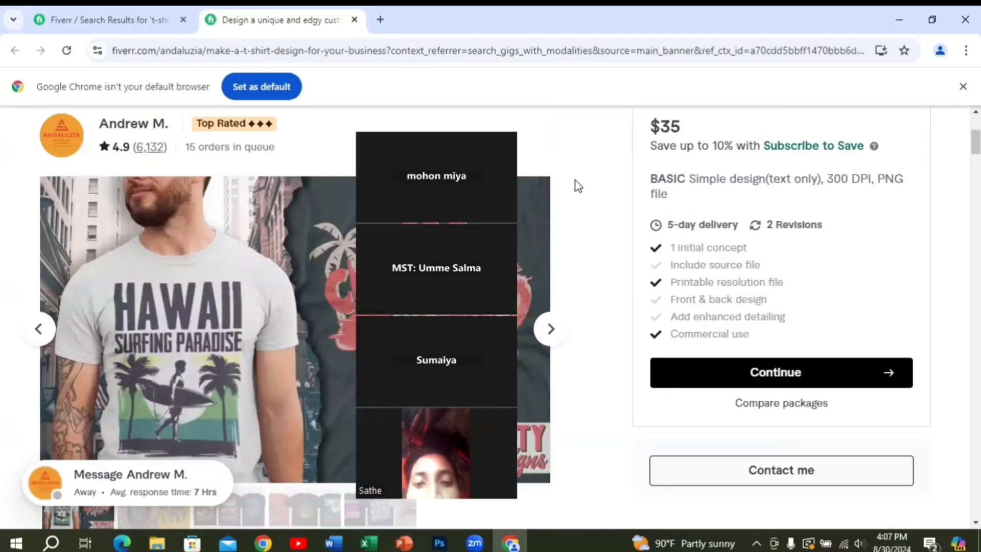
{"action": "scroll", "coordinate": [627, 247], "scroll_direction": "up", "scroll_amount": 2}
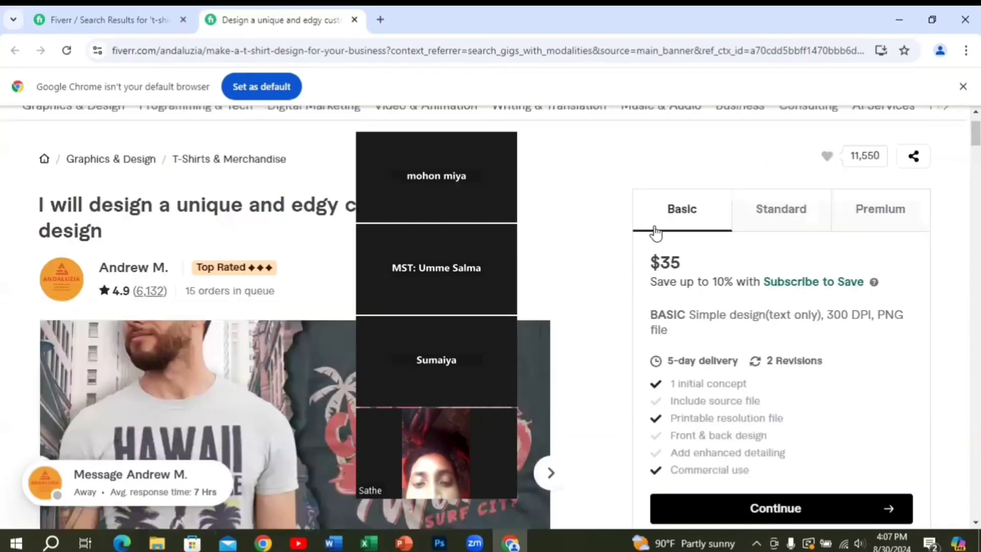
{"action": "left_click", "coordinate": [790, 223]}
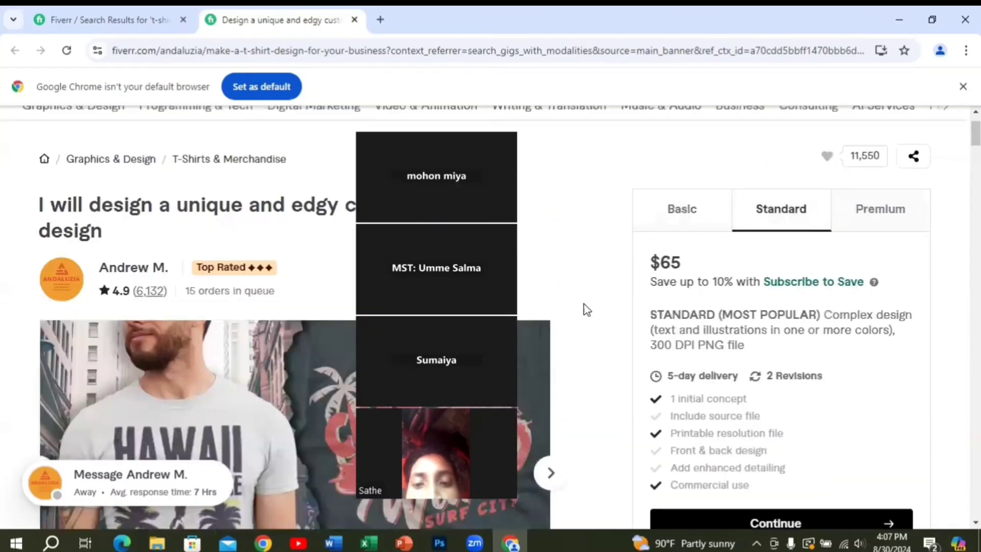
{"action": "left_click", "coordinate": [880, 213]}
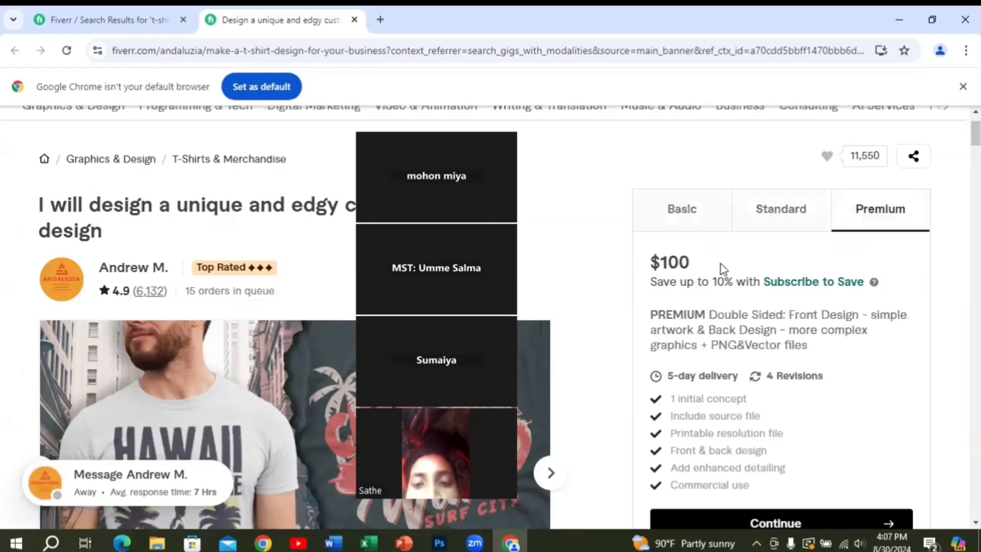
{"action": "left_click", "coordinate": [691, 222]}
{"action": "scroll", "coordinate": [604, 276], "scroll_direction": "down", "scroll_amount": 2}
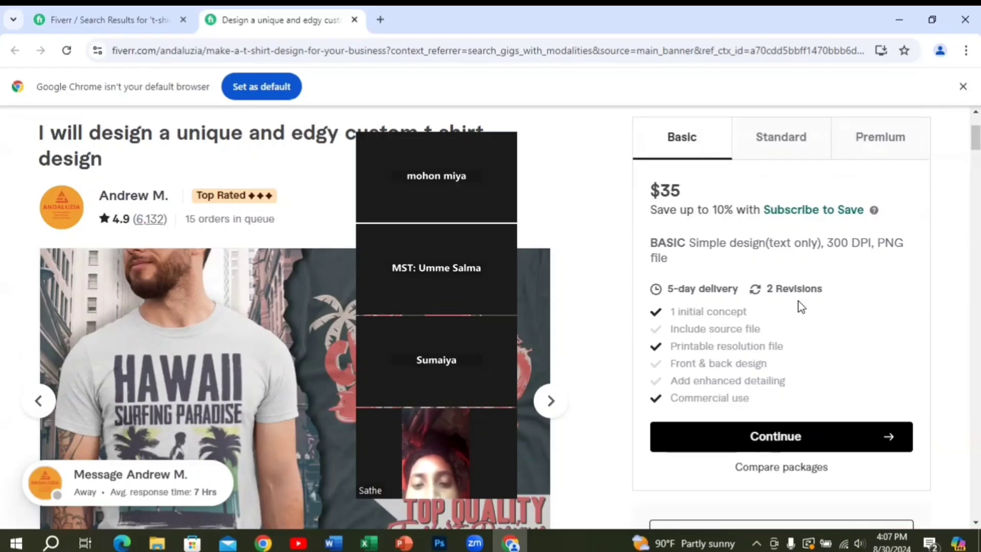
{"action": "scroll", "coordinate": [758, 300], "scroll_direction": "down", "scroll_amount": 3}
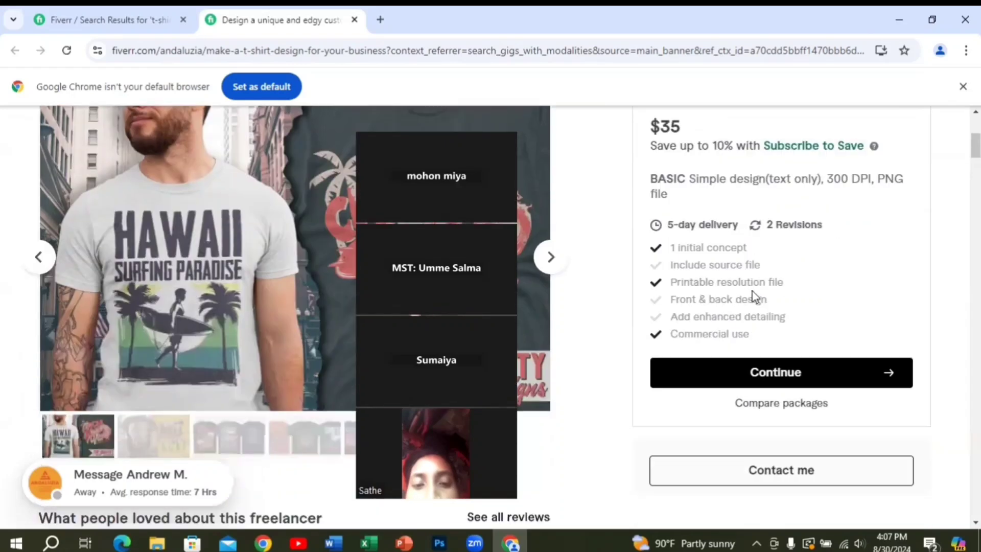
{"action": "scroll", "coordinate": [756, 296], "scroll_direction": "up", "scroll_amount": 3}
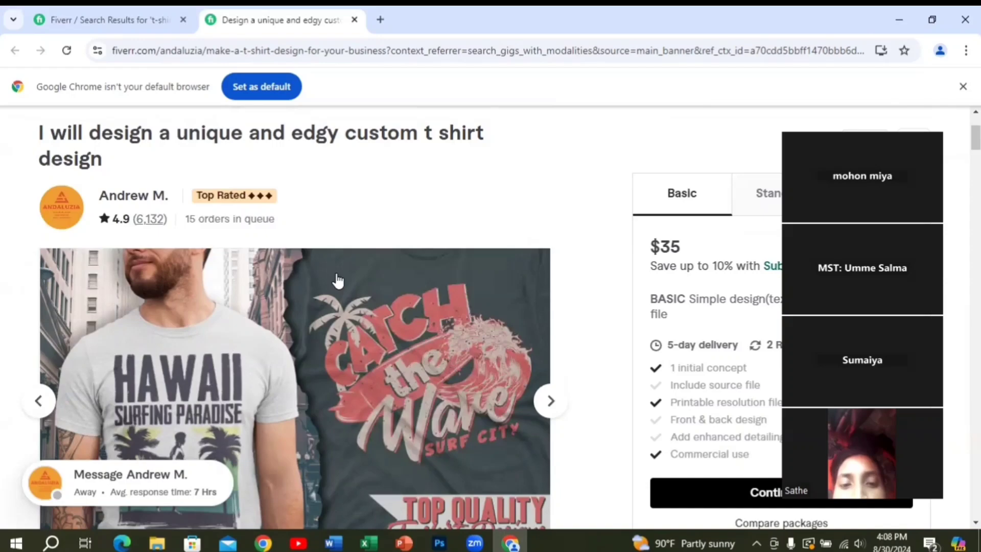
{"action": "scroll", "coordinate": [339, 233], "scroll_direction": "up", "scroll_amount": 1}
{"action": "scroll", "coordinate": [315, 233], "scroll_direction": "up", "scroll_amount": 2}
{"action": "scroll", "coordinate": [317, 232], "scroll_direction": "down", "scroll_amount": 3}
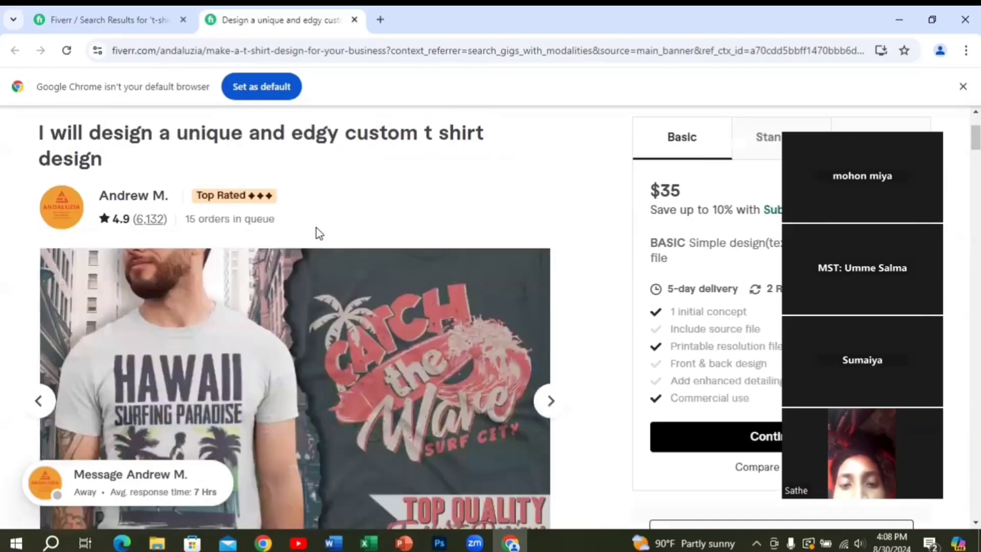
{"action": "scroll", "coordinate": [317, 233], "scroll_direction": "up", "scroll_amount": 2}
{"action": "scroll", "coordinate": [316, 233], "scroll_direction": "down", "scroll_amount": 3}
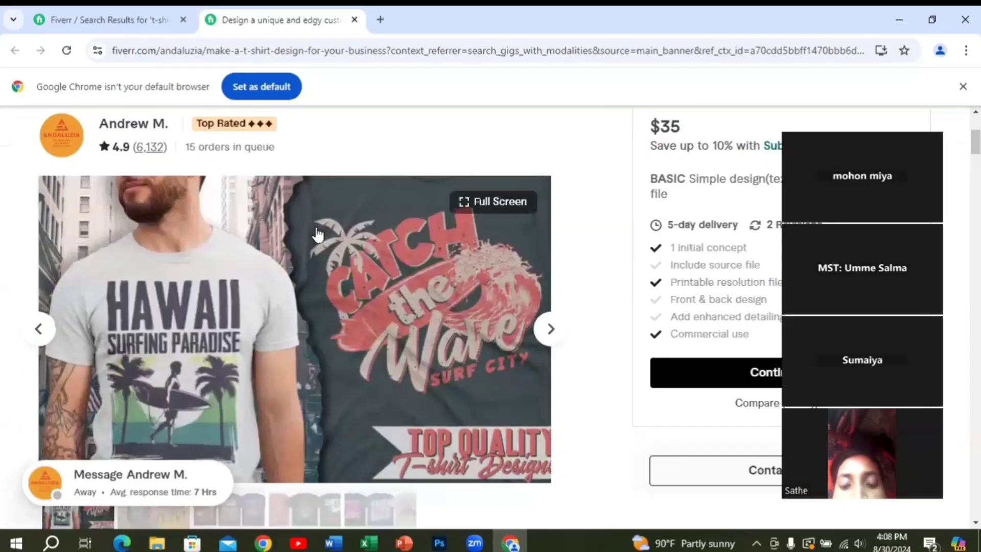
{"action": "scroll", "coordinate": [317, 233], "scroll_direction": "down", "scroll_amount": 5}
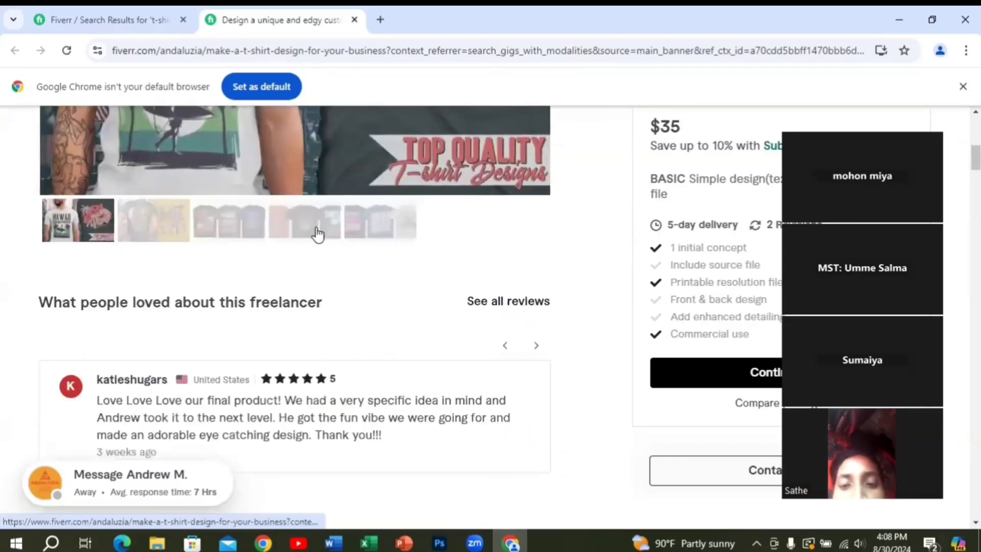
{"action": "scroll", "coordinate": [317, 233], "scroll_direction": "up", "scroll_amount": 5}
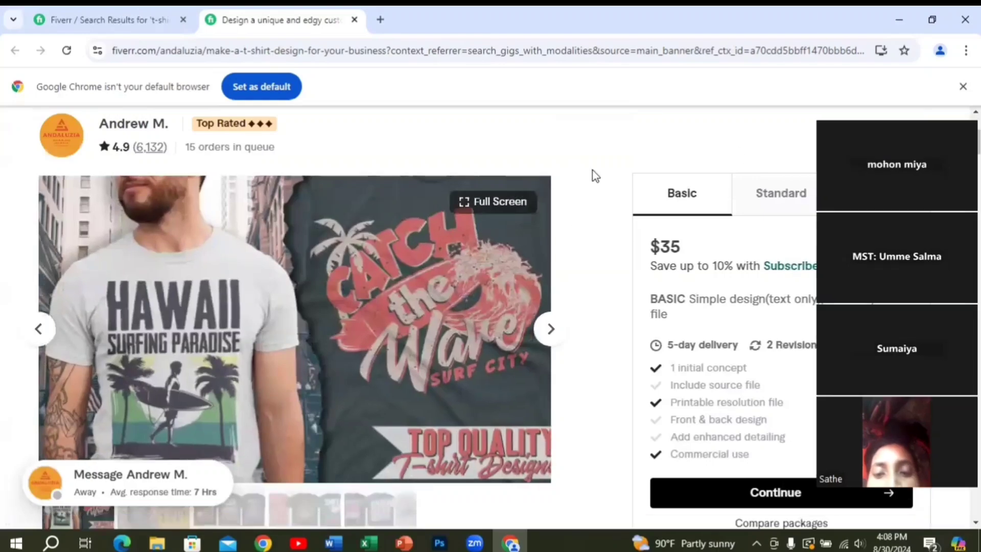
{"action": "scroll", "coordinate": [591, 280], "scroll_direction": "down", "scroll_amount": 5}
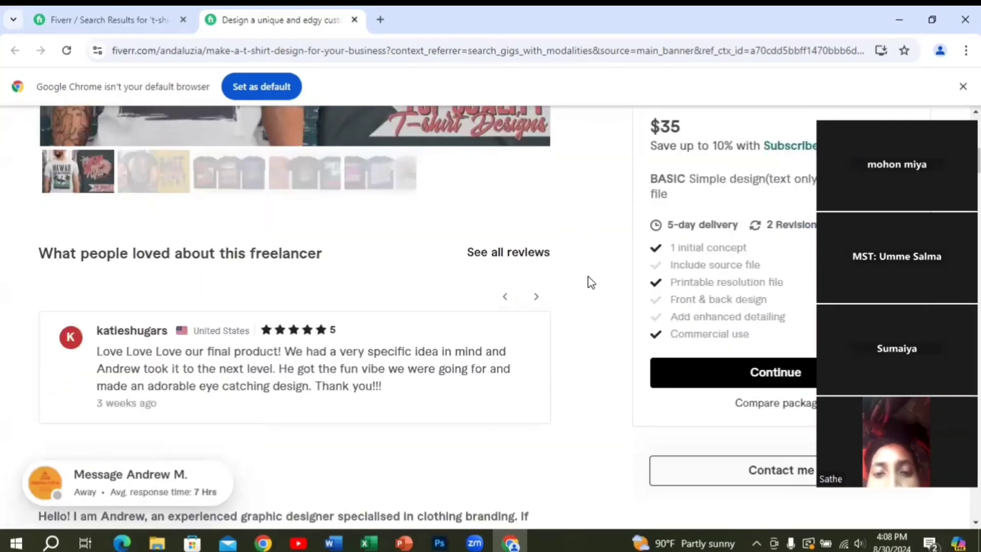
{"action": "scroll", "coordinate": [591, 280], "scroll_direction": "down", "scroll_amount": 10}
{"action": "scroll", "coordinate": [575, 291], "scroll_direction": "down", "scroll_amount": 5}
{"action": "scroll", "coordinate": [575, 291], "scroll_direction": "up", "scroll_amount": 5}
{"action": "scroll", "coordinate": [575, 292], "scroll_direction": "up", "scroll_amount": 8}
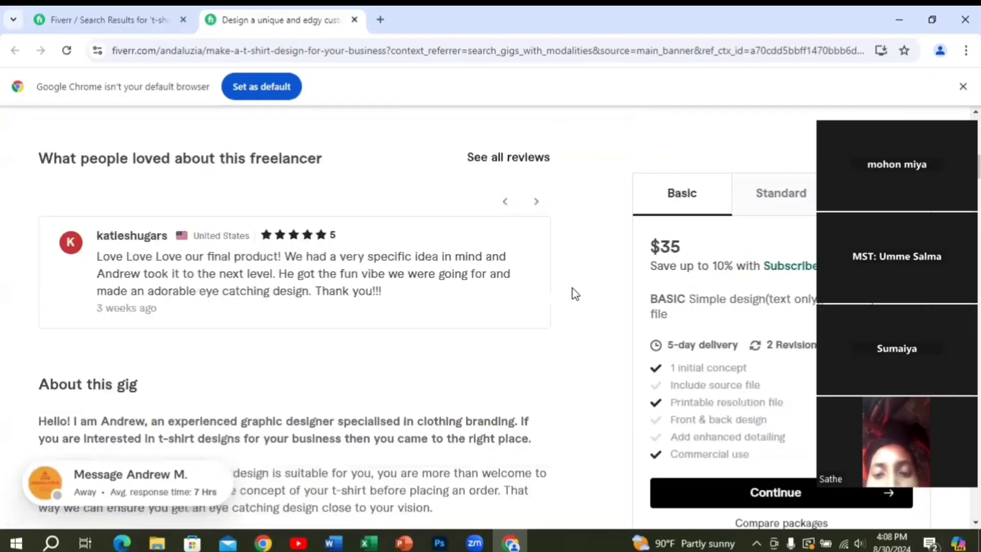
{"action": "scroll", "coordinate": [572, 291], "scroll_direction": "up", "scroll_amount": 7}
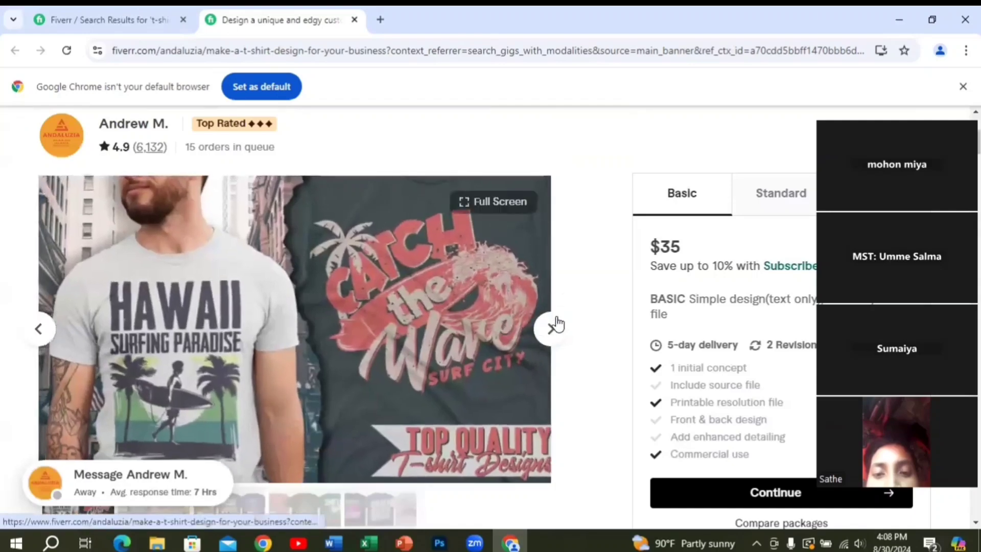
Advance the gig gallery two images to the three dark shirts including Coffee Addict
{"action": "left_click", "coordinate": [549, 329]}
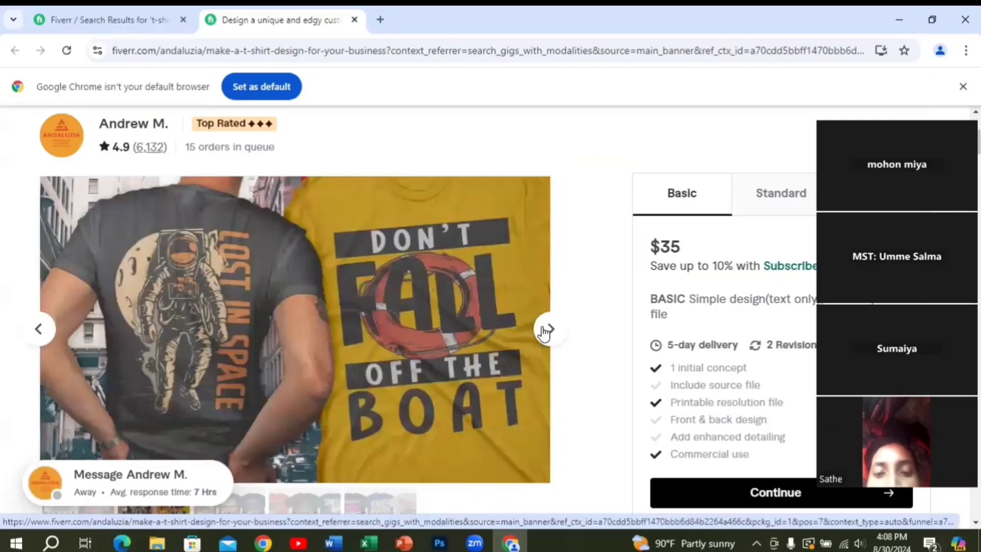
{"action": "left_click", "coordinate": [548, 330]}
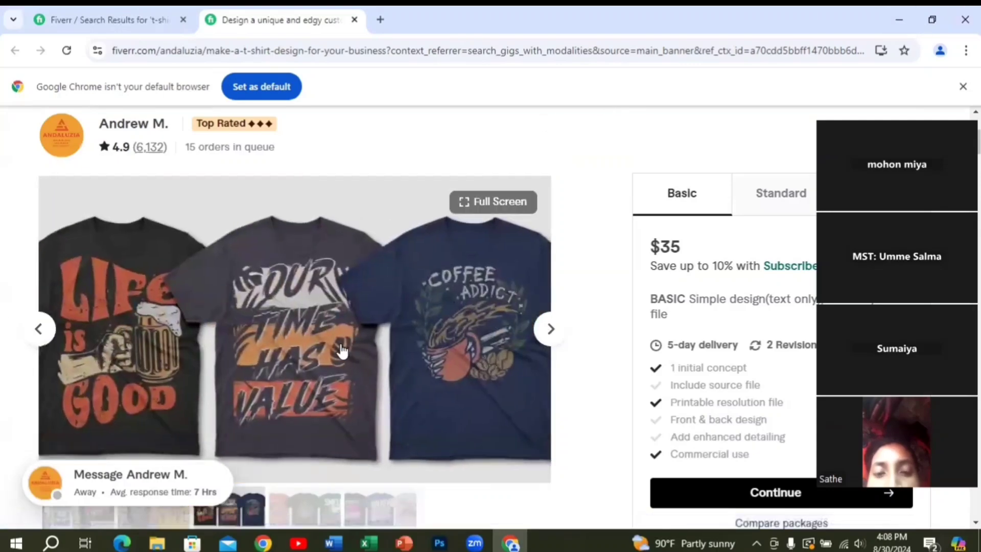
{"action": "scroll", "coordinate": [339, 346], "scroll_direction": "down", "scroll_amount": 5}
{"action": "scroll", "coordinate": [335, 343], "scroll_direction": "up", "scroll_amount": 4}
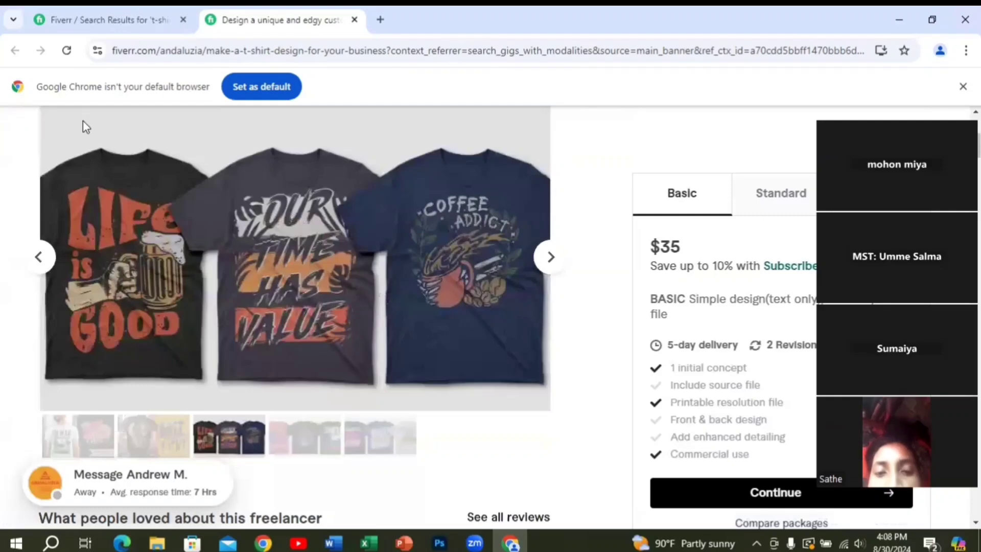
{"action": "scroll", "coordinate": [553, 328], "scroll_direction": "down", "scroll_amount": 5}
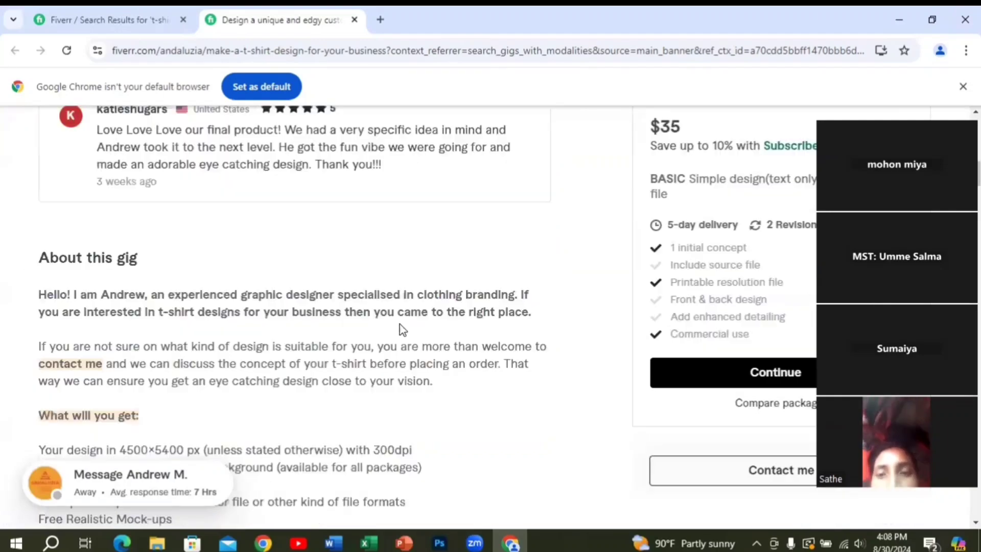
{"action": "scroll", "coordinate": [551, 204], "scroll_direction": "up", "scroll_amount": 2}
{"action": "scroll", "coordinate": [551, 136], "scroll_direction": "up", "scroll_amount": 3}
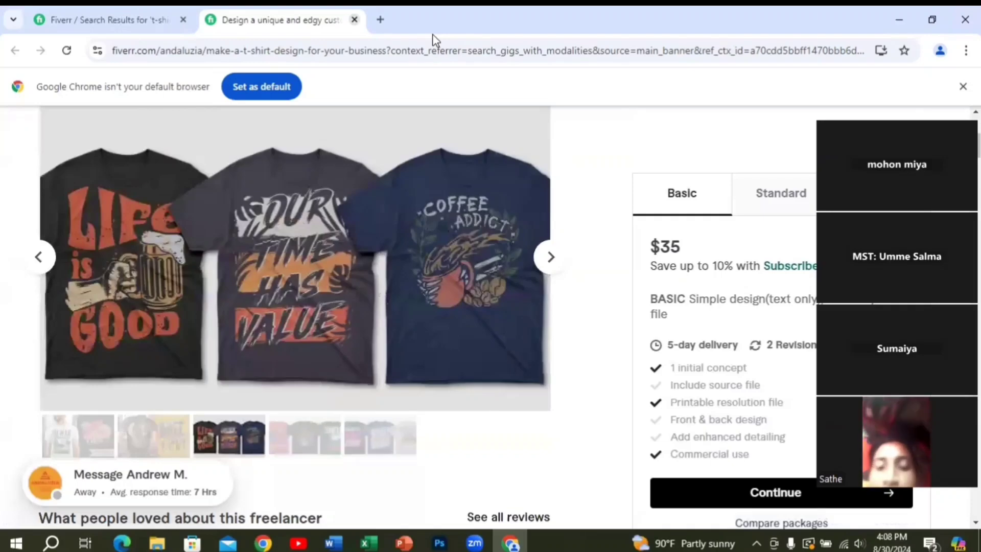
Close the gig tab with Ctrl+W and scroll through more t-shirt design listings
{"action": "key", "text": "ctrl+w"}
{"action": "scroll", "coordinate": [387, 258], "scroll_direction": "down", "scroll_amount": 5}
{"action": "scroll", "coordinate": [387, 258], "scroll_direction": "down", "scroll_amount": 5}
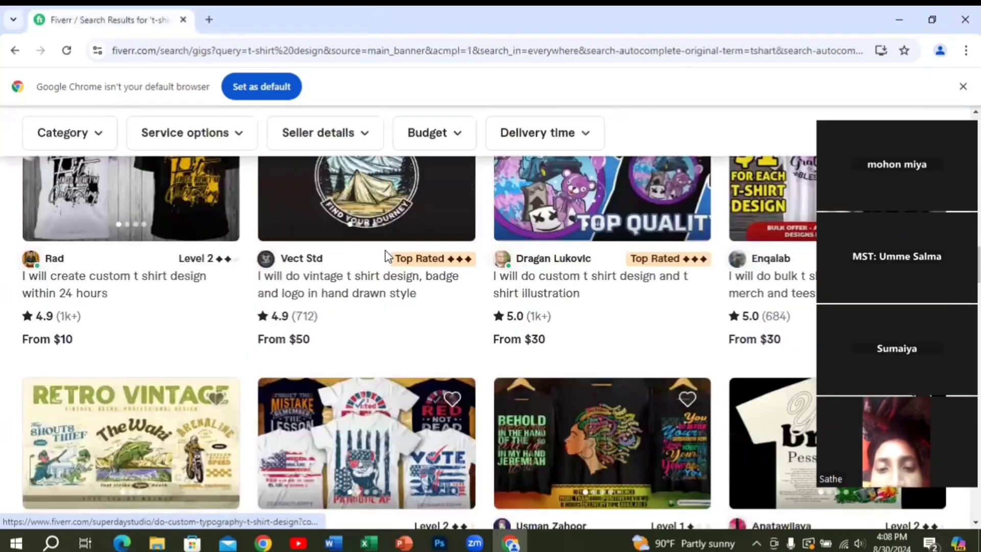
{"action": "scroll", "coordinate": [386, 258], "scroll_direction": "down", "scroll_amount": 3}
{"action": "scroll", "coordinate": [471, 248], "scroll_direction": "down", "scroll_amount": 3}
{"action": "scroll", "coordinate": [124, 296], "scroll_direction": "down", "scroll_amount": 5}
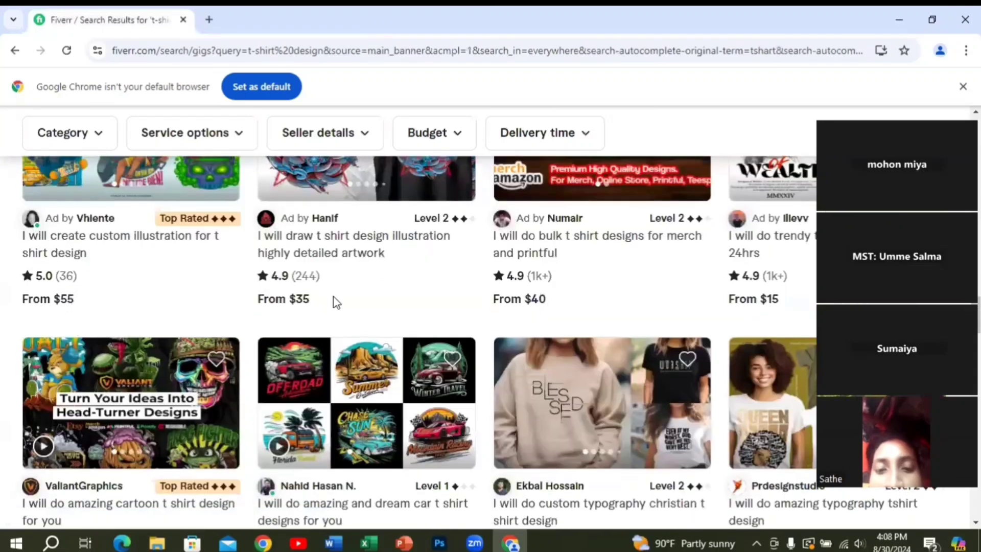
{"action": "scroll", "coordinate": [333, 297], "scroll_direction": "down", "scroll_amount": 3}
{"action": "scroll", "coordinate": [379, 390], "scroll_direction": "down", "scroll_amount": 3}
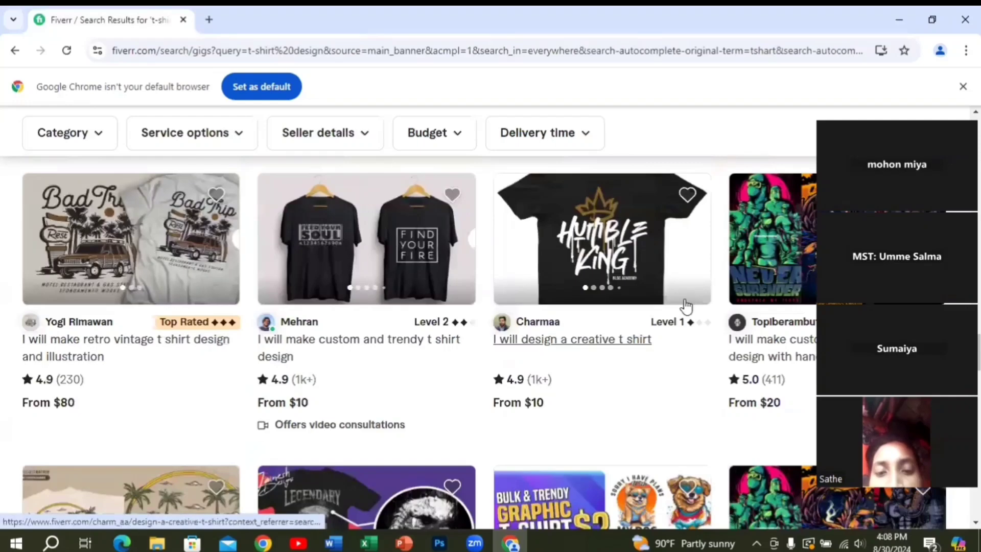
{"action": "scroll", "coordinate": [686, 306], "scroll_direction": "up", "scroll_amount": 5}
{"action": "scroll", "coordinate": [664, 305], "scroll_direction": "up", "scroll_amount": 5}
{"action": "scroll", "coordinate": [652, 306], "scroll_direction": "up", "scroll_amount": 3}
{"action": "scroll", "coordinate": [618, 291], "scroll_direction": "up", "scroll_amount": 3}
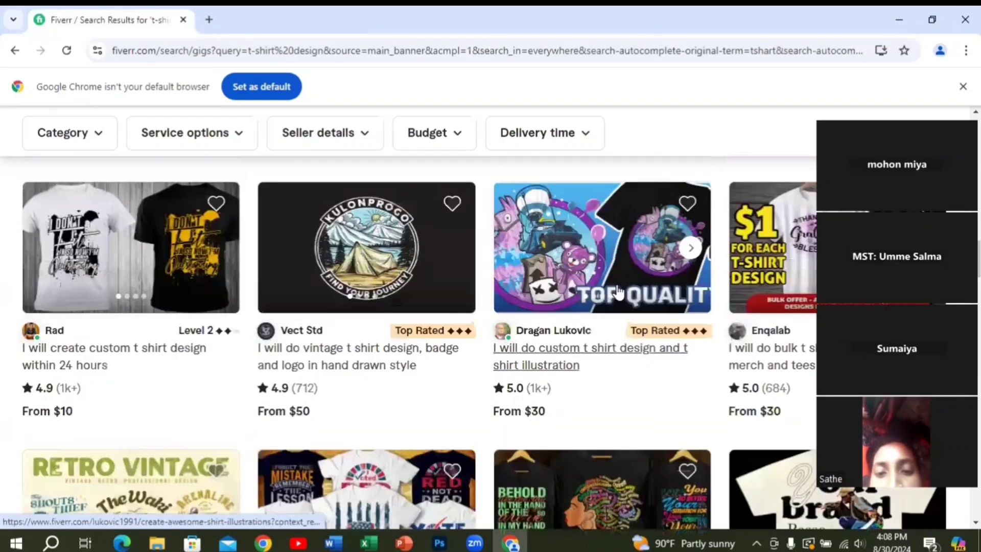
{"action": "scroll", "coordinate": [618, 292], "scroll_direction": "up", "scroll_amount": 3}
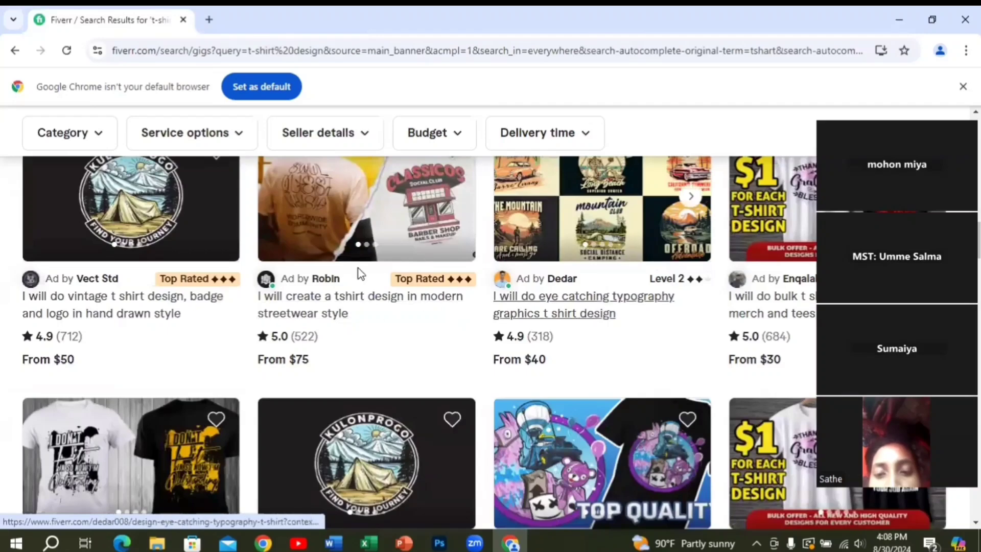
{"action": "scroll", "coordinate": [613, 306], "scroll_direction": "up", "scroll_amount": 1}
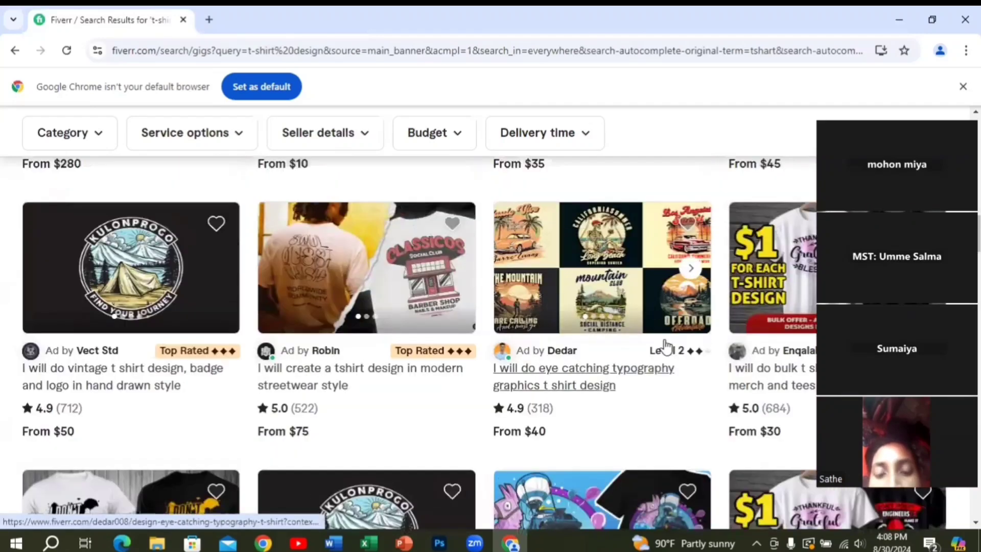
Open the eye catching typography graphics t-shirt gig and review its top section
{"action": "left_click", "coordinate": [565, 385]}
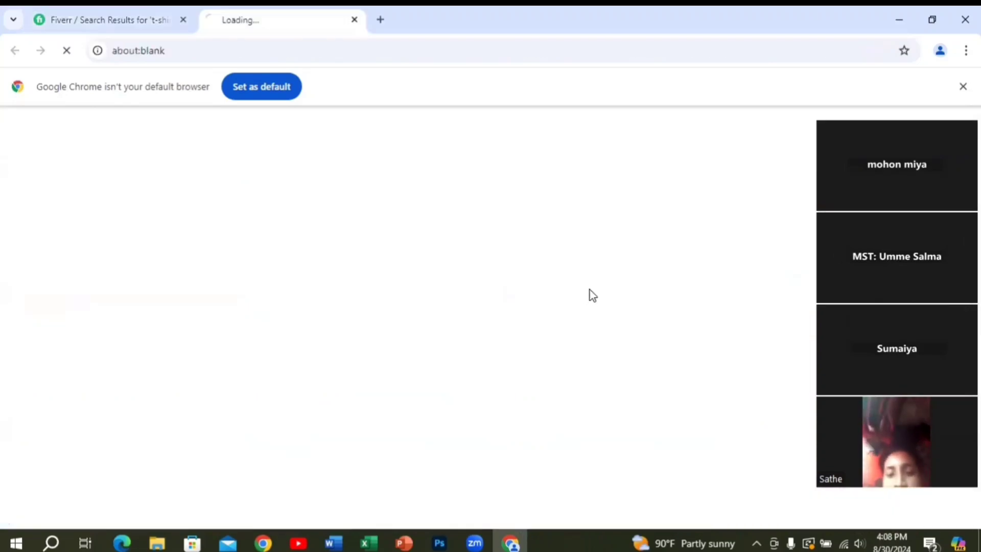
{"action": "scroll", "coordinate": [249, 301], "scroll_direction": "down", "scroll_amount": 5}
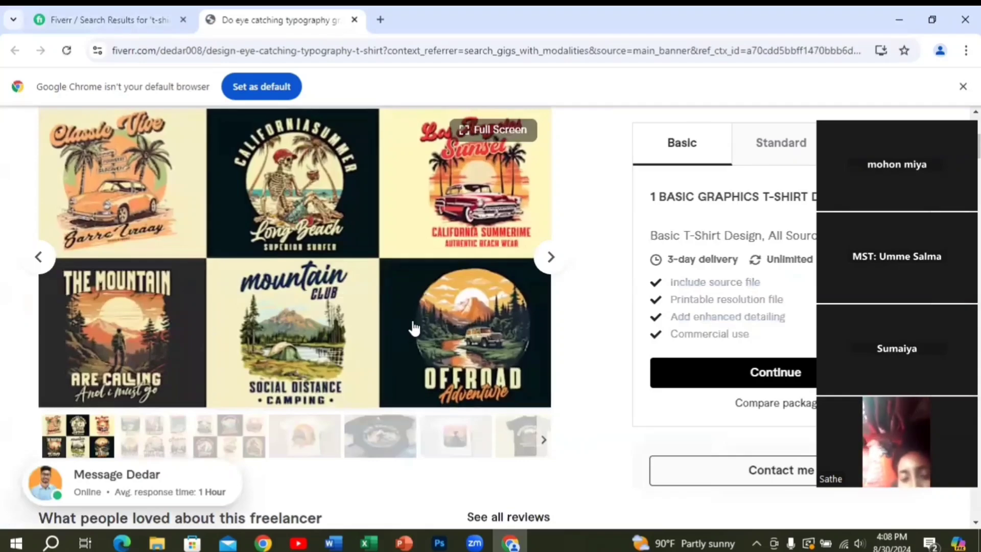
{"action": "scroll", "coordinate": [131, 327], "scroll_direction": "down", "scroll_amount": 4}
{"action": "scroll", "coordinate": [267, 313], "scroll_direction": "down", "scroll_amount": 4}
{"action": "scroll", "coordinate": [268, 313], "scroll_direction": "down", "scroll_amount": 2}
{"action": "scroll", "coordinate": [268, 312], "scroll_direction": "up", "scroll_amount": 6}
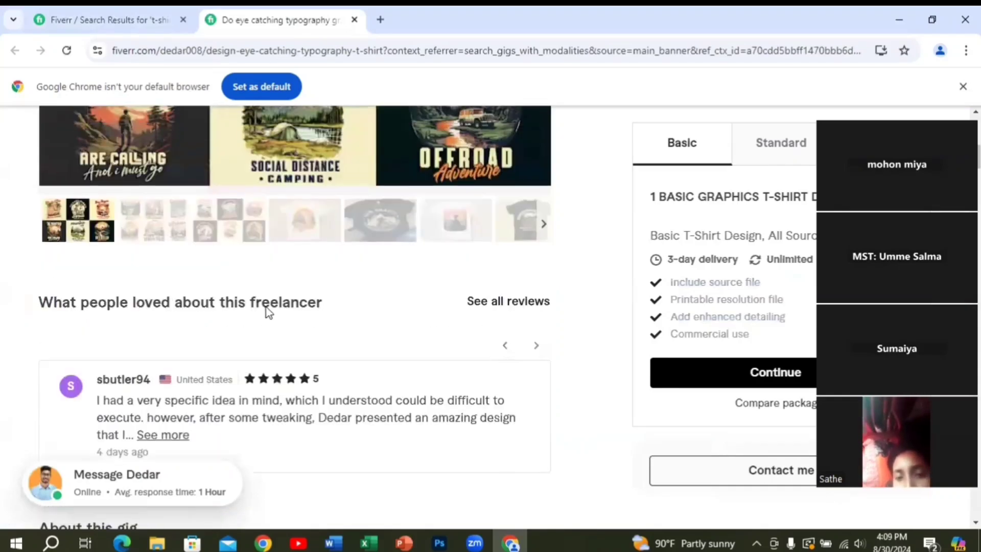
{"action": "scroll", "coordinate": [267, 313], "scroll_direction": "up", "scroll_amount": 3}
{"action": "scroll", "coordinate": [83, 163], "scroll_direction": "up", "scroll_amount": 2}
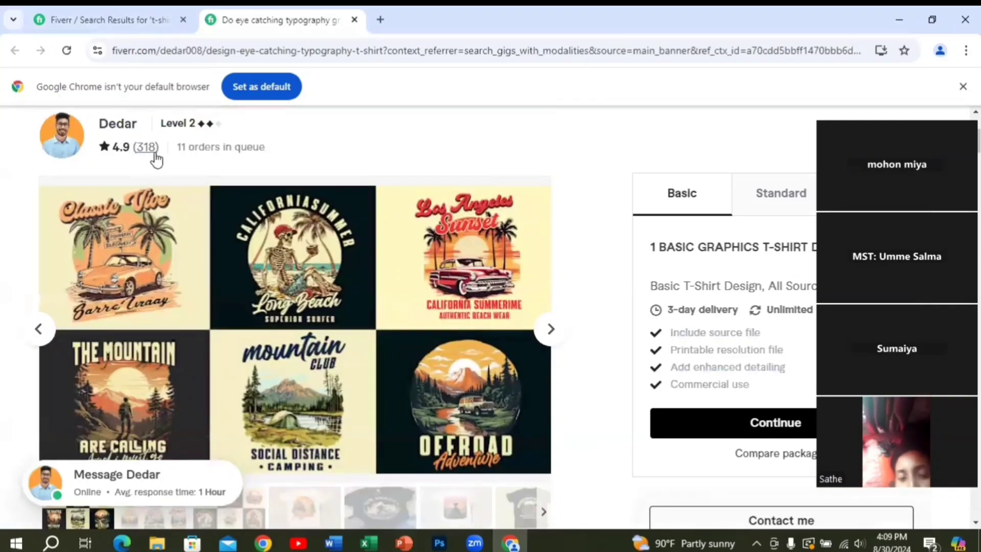
{"action": "scroll", "coordinate": [345, 270], "scroll_direction": "down", "scroll_amount": 1}
{"action": "scroll", "coordinate": [327, 253], "scroll_direction": "up", "scroll_amount": 2}
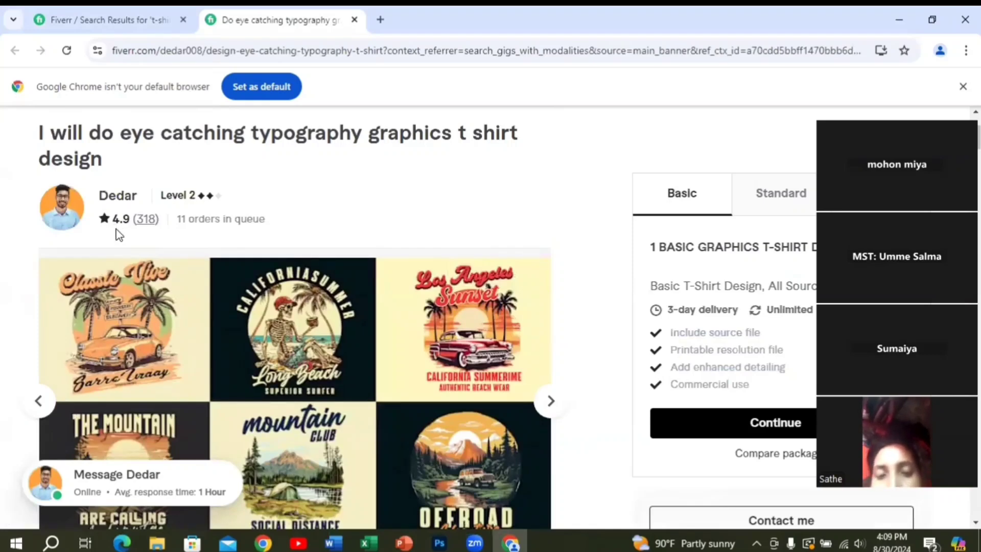
Scroll through the rest of the gig, then show the desktop with Win+D
{"action": "scroll", "coordinate": [448, 209], "scroll_direction": "down", "scroll_amount": 5}
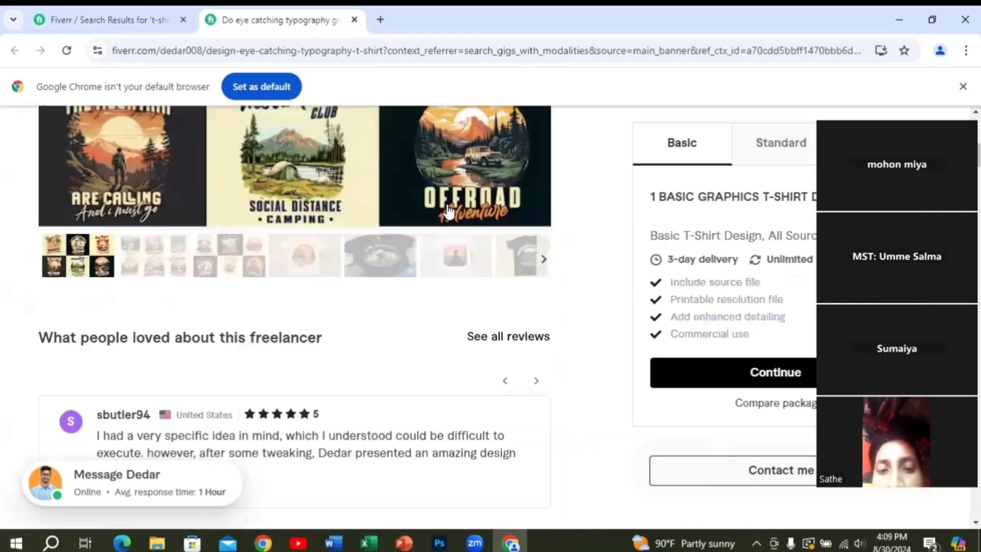
{"action": "scroll", "coordinate": [448, 209], "scroll_direction": "down", "scroll_amount": 3}
{"action": "scroll", "coordinate": [448, 210], "scroll_direction": "down", "scroll_amount": 4}
{"action": "scroll", "coordinate": [447, 209], "scroll_direction": "down", "scroll_amount": 8}
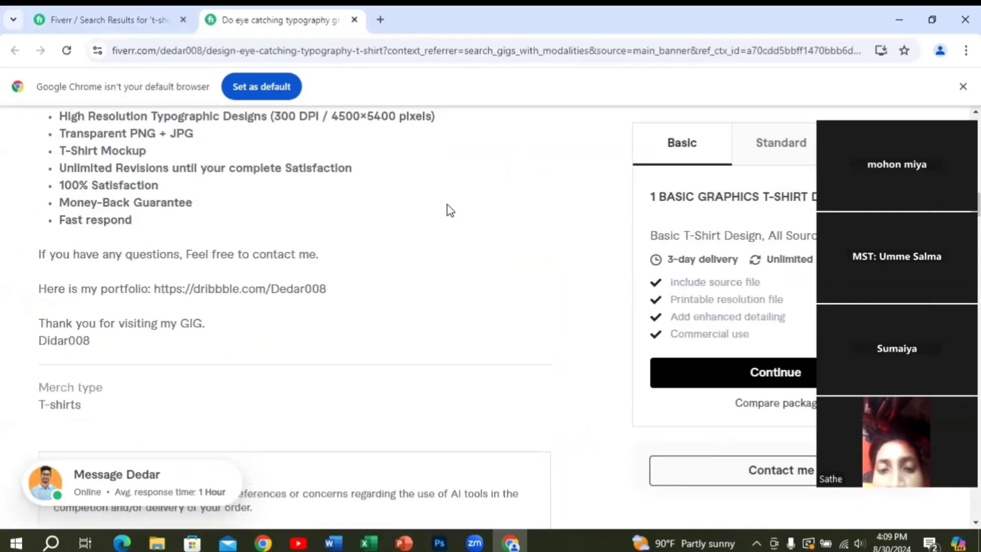
{"action": "scroll", "coordinate": [448, 210], "scroll_direction": "down", "scroll_amount": 4}
{"action": "scroll", "coordinate": [448, 209], "scroll_direction": "up", "scroll_amount": 12}
{"action": "scroll", "coordinate": [448, 209], "scroll_direction": "down", "scroll_amount": 1}
{"action": "scroll", "coordinate": [448, 210], "scroll_direction": "down", "scroll_amount": 1}
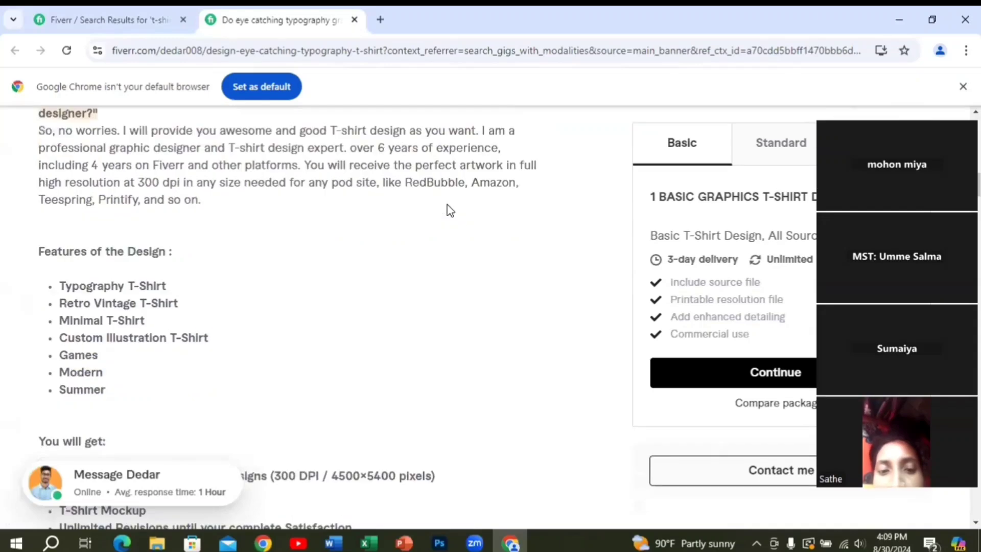
{"action": "scroll", "coordinate": [448, 210], "scroll_direction": "up", "scroll_amount": 3}
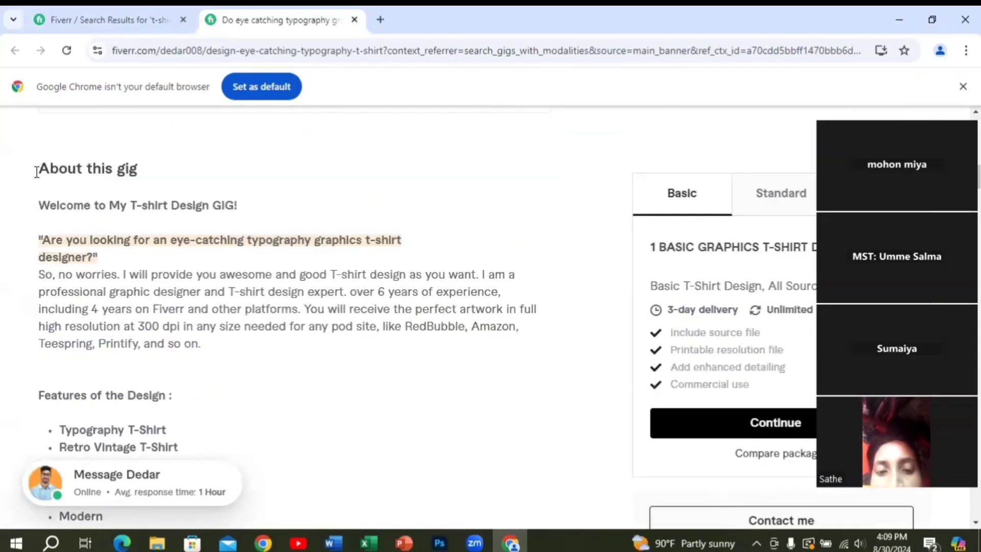
{"action": "scroll", "coordinate": [247, 320], "scroll_direction": "down", "scroll_amount": 3}
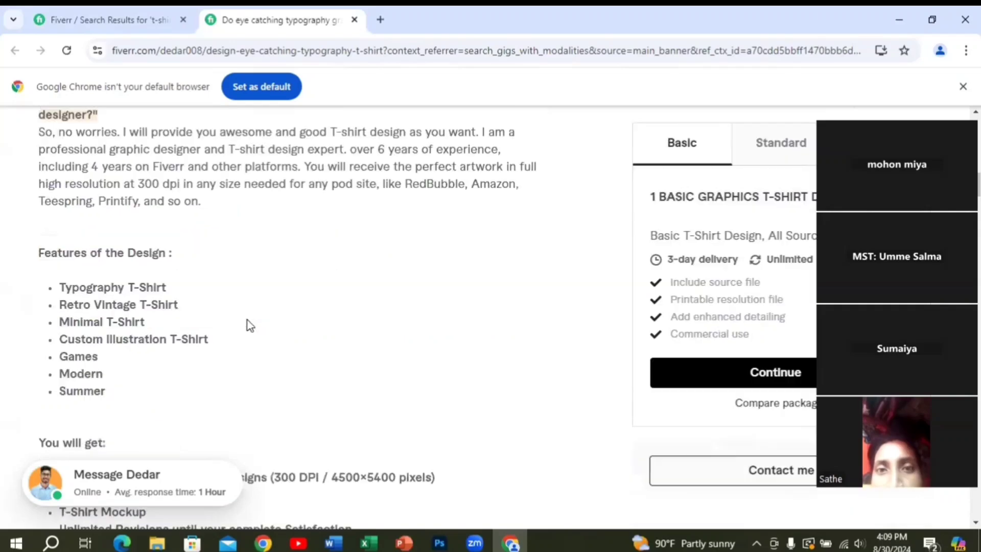
{"action": "scroll", "coordinate": [212, 276], "scroll_direction": "down", "scroll_amount": 4}
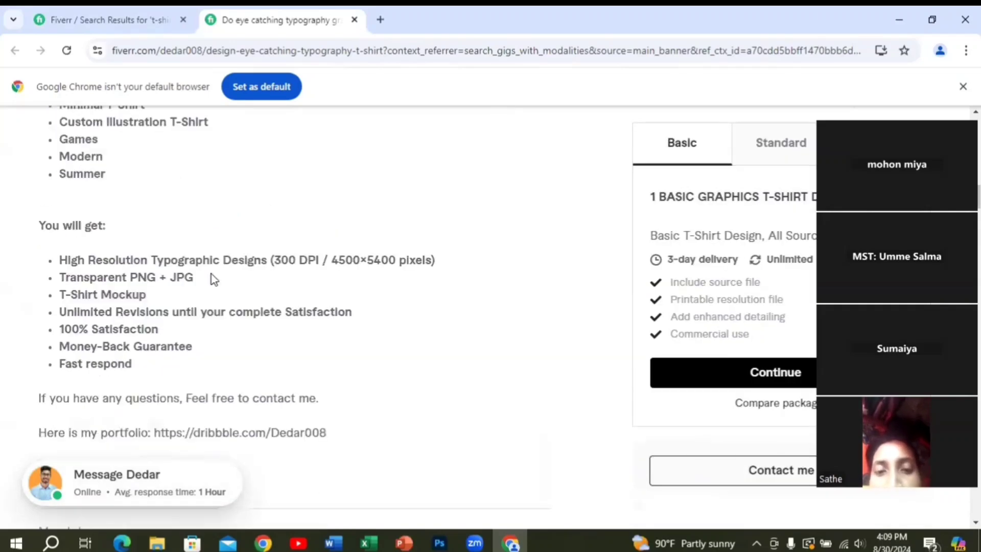
{"action": "scroll", "coordinate": [247, 283], "scroll_direction": "down", "scroll_amount": 6}
{"action": "scroll", "coordinate": [498, 284], "scroll_direction": "down", "scroll_amount": 5}
{"action": "scroll", "coordinate": [497, 292], "scroll_direction": "down", "scroll_amount": 3}
{"action": "scroll", "coordinate": [259, 306], "scroll_direction": "up", "scroll_amount": 4}
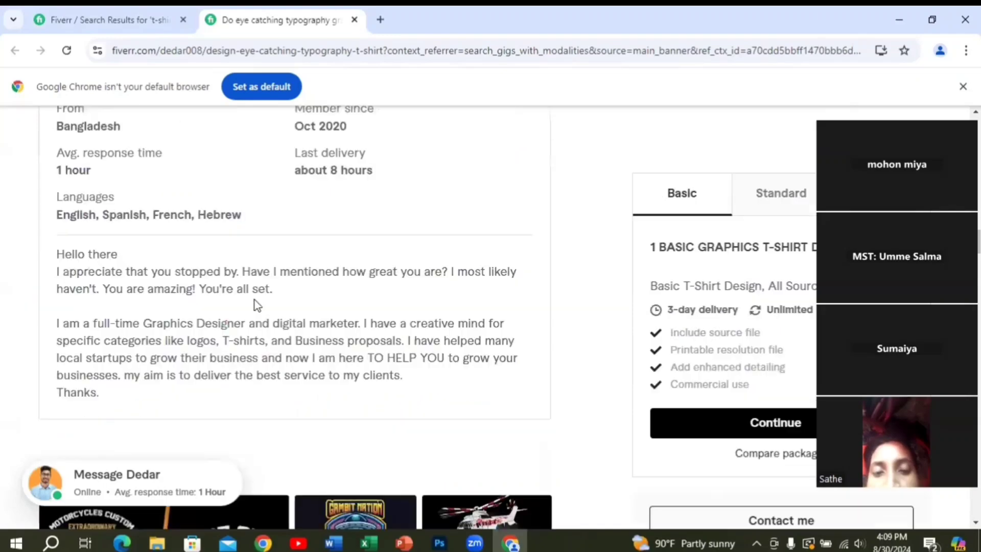
{"action": "scroll", "coordinate": [280, 305], "scroll_direction": "up", "scroll_amount": 7}
{"action": "scroll", "coordinate": [252, 302], "scroll_direction": "up", "scroll_amount": 5}
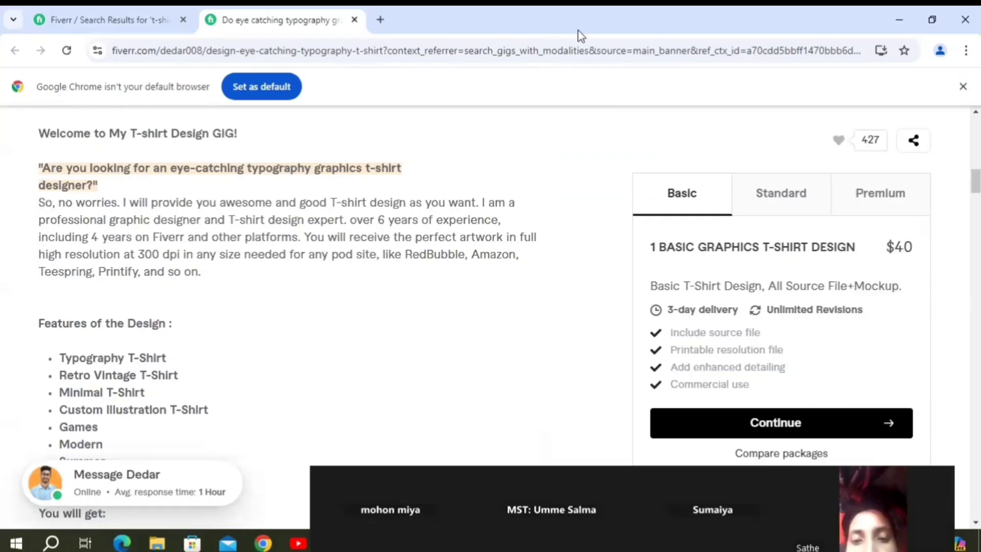
{"action": "key", "text": "super+d"}
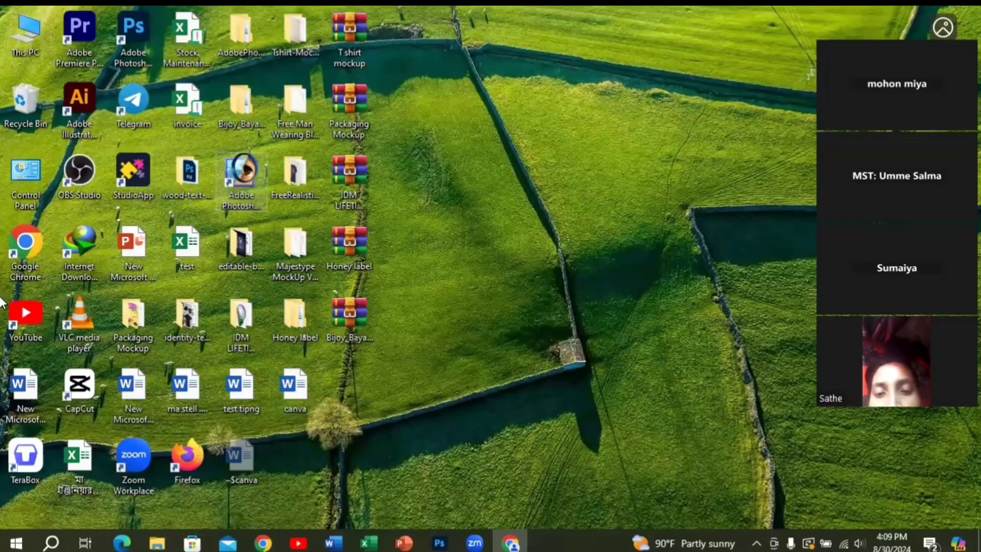
Launch Firefox, open Canva and leave the expired invite page for the Canva homepage
{"action": "double_click", "coordinate": [187, 452]}
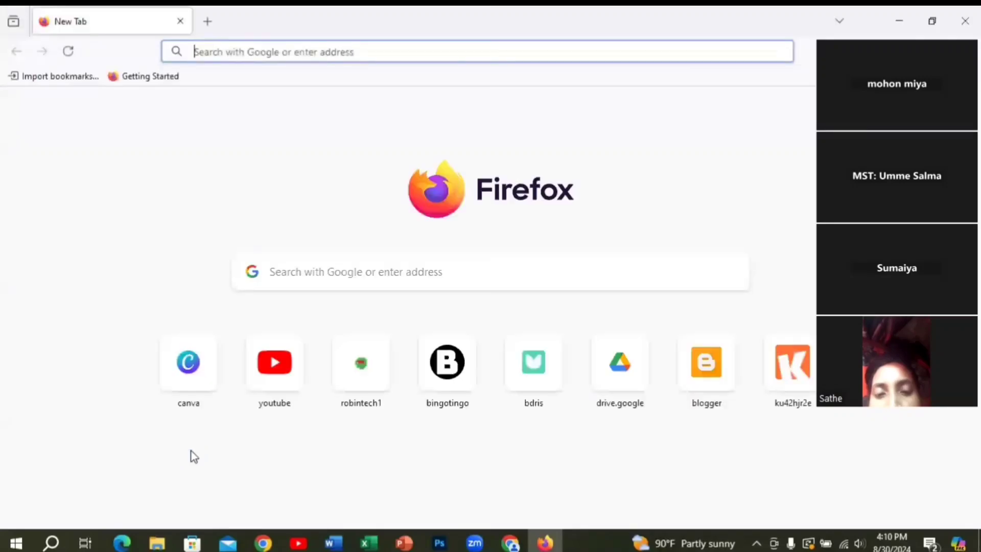
{"action": "left_click", "coordinate": [201, 369]}
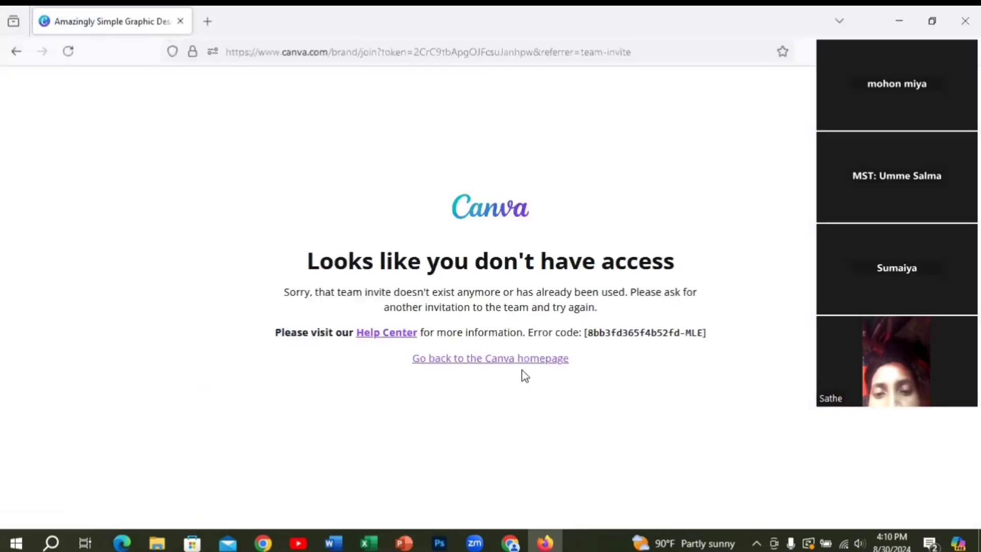
{"action": "left_click", "coordinate": [491, 360]}
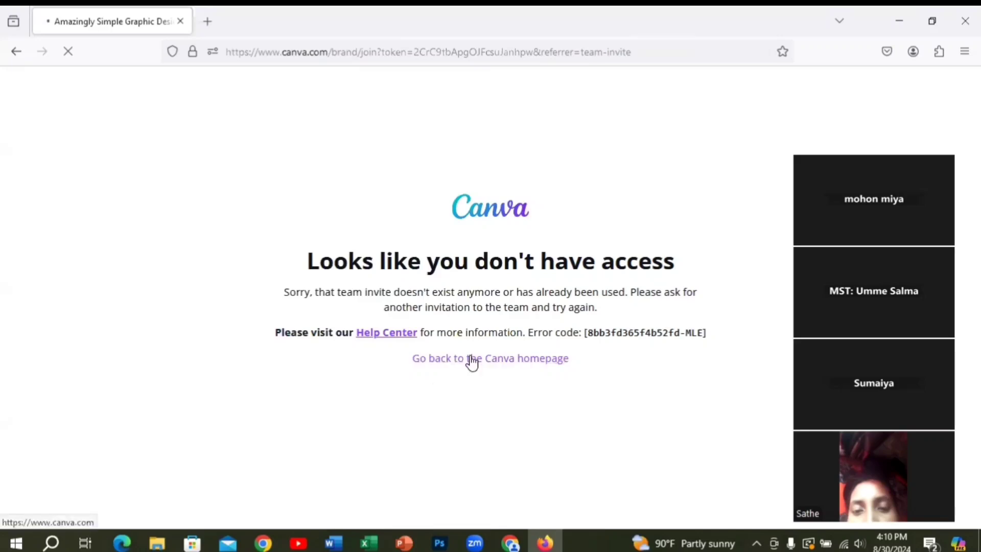
{"action": "left_click", "coordinate": [472, 362]}
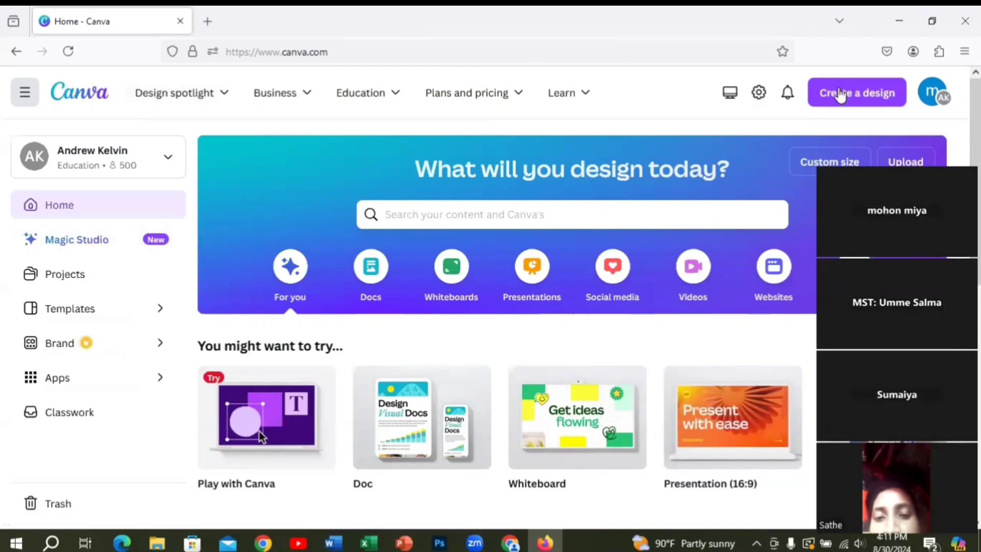
Open Canva's T-Shirts page from the Design menu's Print section
{"action": "left_click", "coordinate": [171, 97]}
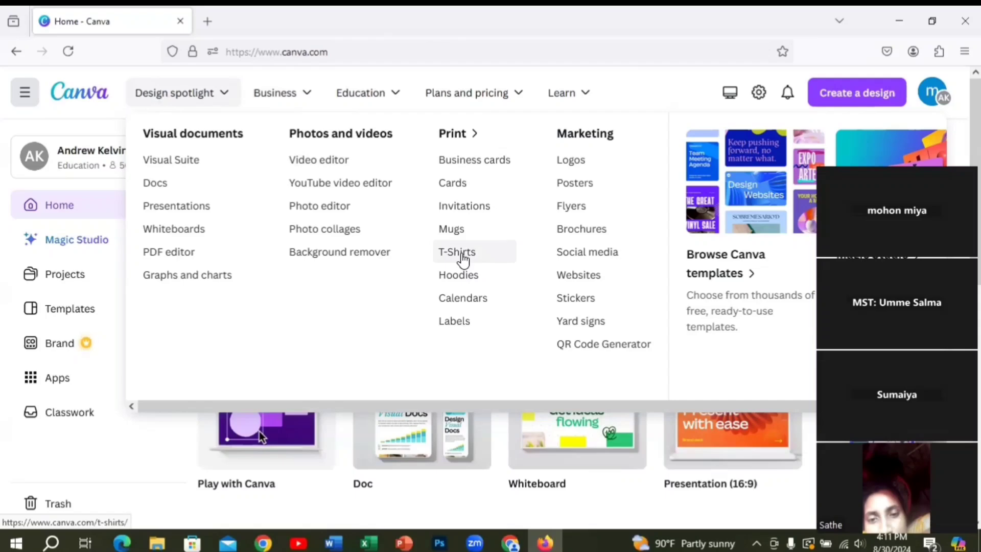
{"action": "left_click", "coordinate": [462, 258]}
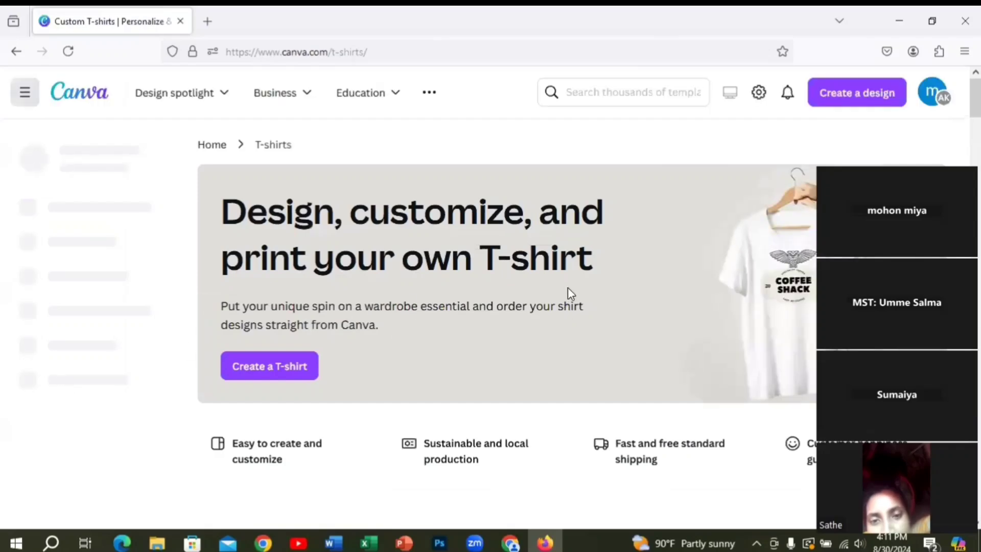
{"action": "scroll", "coordinate": [556, 291], "scroll_direction": "down", "scroll_amount": 1}
{"action": "scroll", "coordinate": [553, 303], "scroll_direction": "down", "scroll_amount": 5}
{"action": "scroll", "coordinate": [551, 302], "scroll_direction": "down", "scroll_amount": 4}
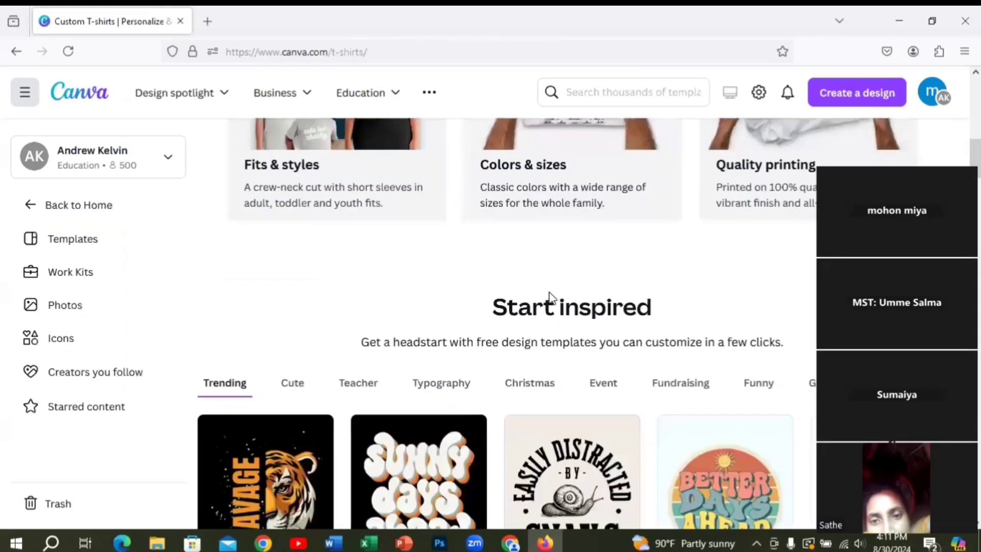
{"action": "scroll", "coordinate": [549, 299], "scroll_direction": "down", "scroll_amount": 5}
{"action": "scroll", "coordinate": [547, 295], "scroll_direction": "up", "scroll_amount": 1}
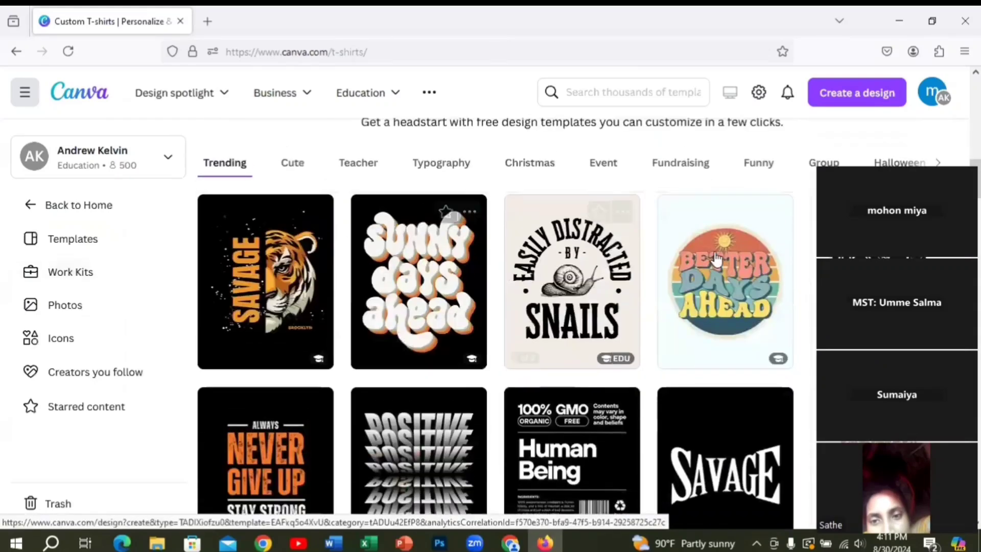
{"action": "scroll", "coordinate": [372, 285], "scroll_direction": "down", "scroll_amount": 10}
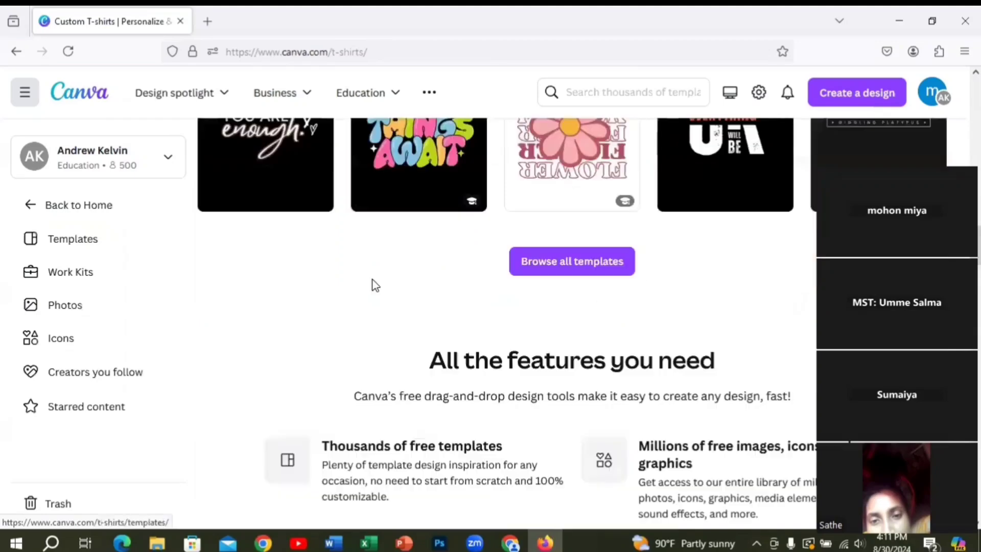
{"action": "scroll", "coordinate": [620, 220], "scroll_direction": "up", "scroll_amount": 5}
{"action": "scroll", "coordinate": [354, 264], "scroll_direction": "up", "scroll_amount": 5}
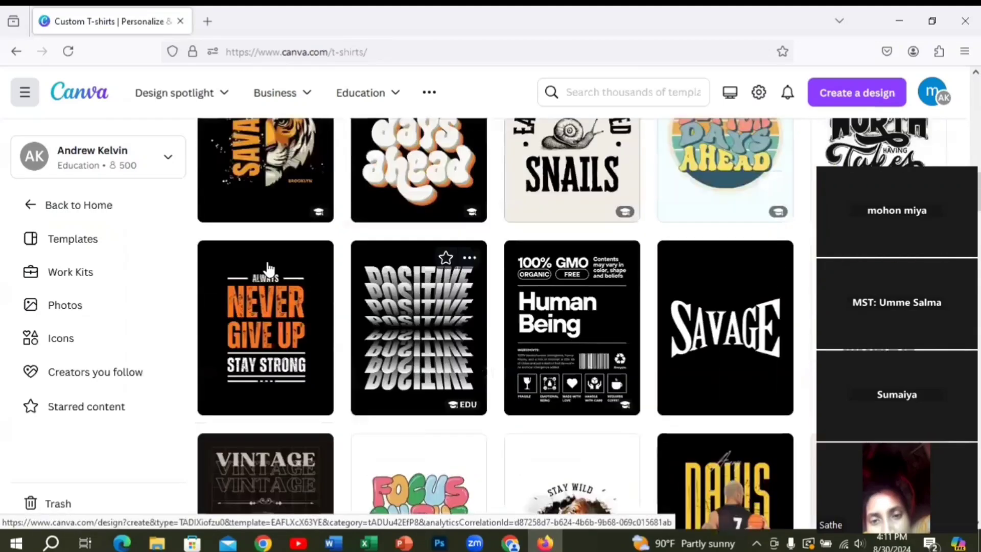
{"action": "scroll", "coordinate": [352, 243], "scroll_direction": "up", "scroll_amount": 4}
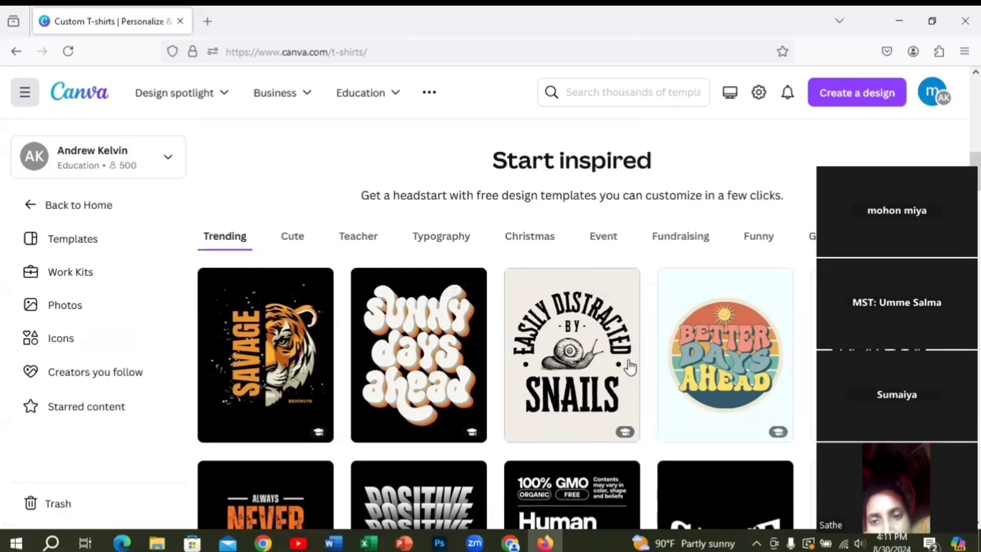
{"action": "mouse_move", "coordinate": [572, 355]}
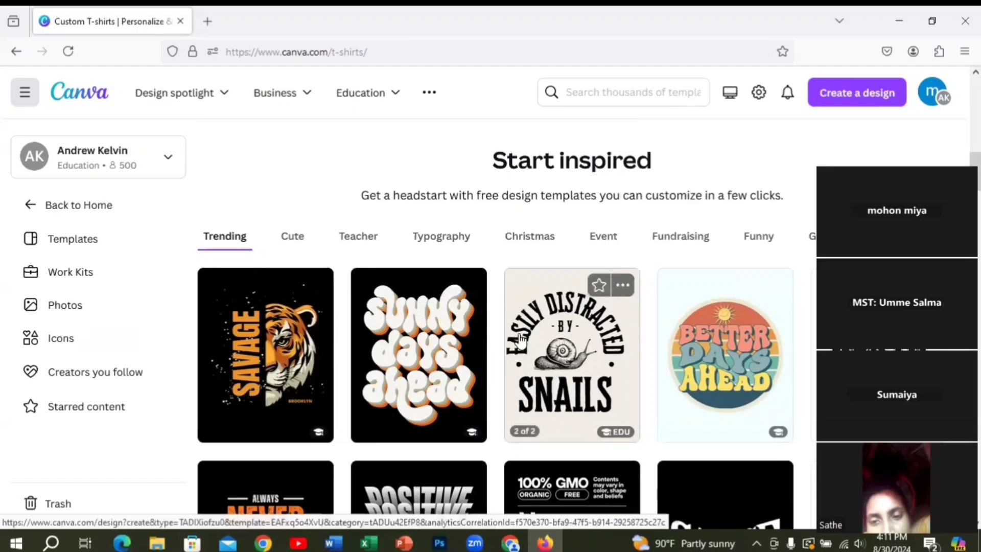
Browse the trending t-shirt templates in the Start inspired gallery
{"action": "scroll", "coordinate": [204, 339], "scroll_direction": "down", "scroll_amount": 1}
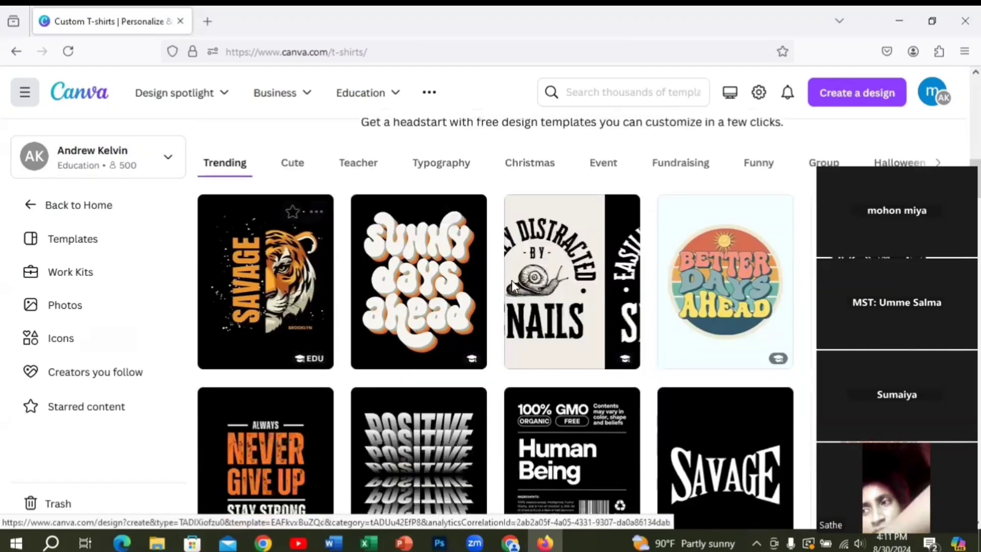
{"action": "scroll", "coordinate": [628, 333], "scroll_direction": "down", "scroll_amount": 5}
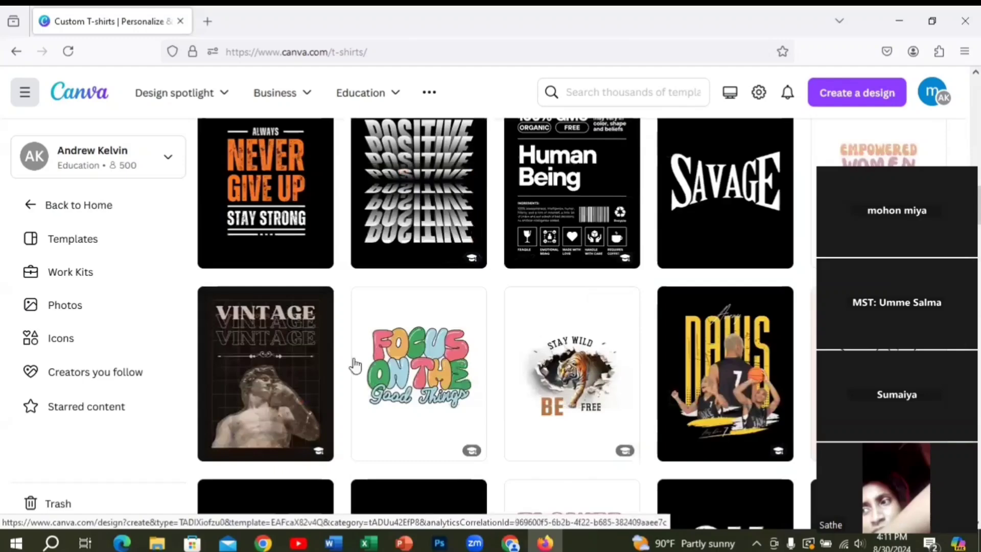
{"action": "scroll", "coordinate": [460, 353], "scroll_direction": "down", "scroll_amount": 3}
{"action": "scroll", "coordinate": [624, 329], "scroll_direction": "up", "scroll_amount": 2}
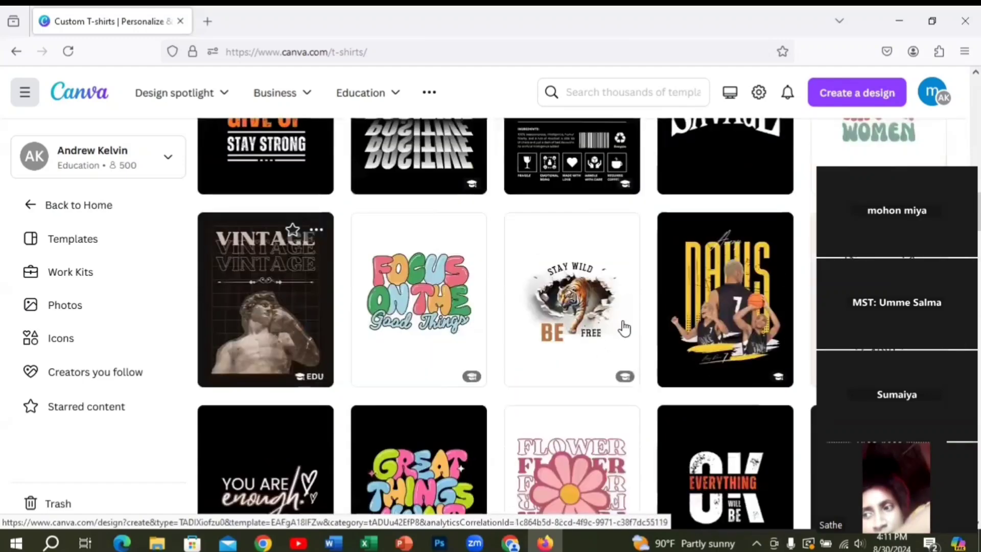
{"action": "scroll", "coordinate": [480, 244], "scroll_direction": "up", "scroll_amount": 4}
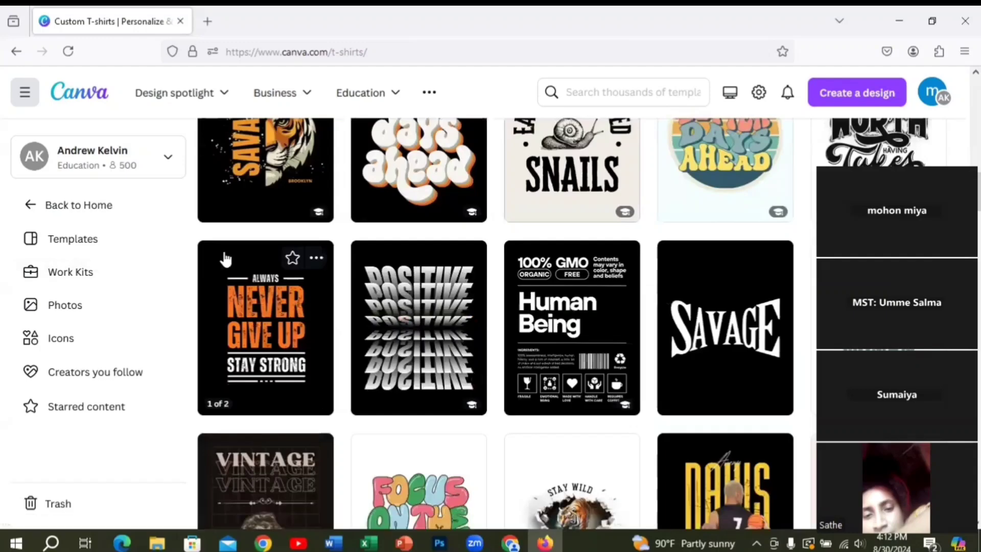
{"action": "scroll", "coordinate": [221, 259], "scroll_direction": "down", "scroll_amount": 4}
{"action": "scroll", "coordinate": [478, 196], "scroll_direction": "up", "scroll_amount": 6}
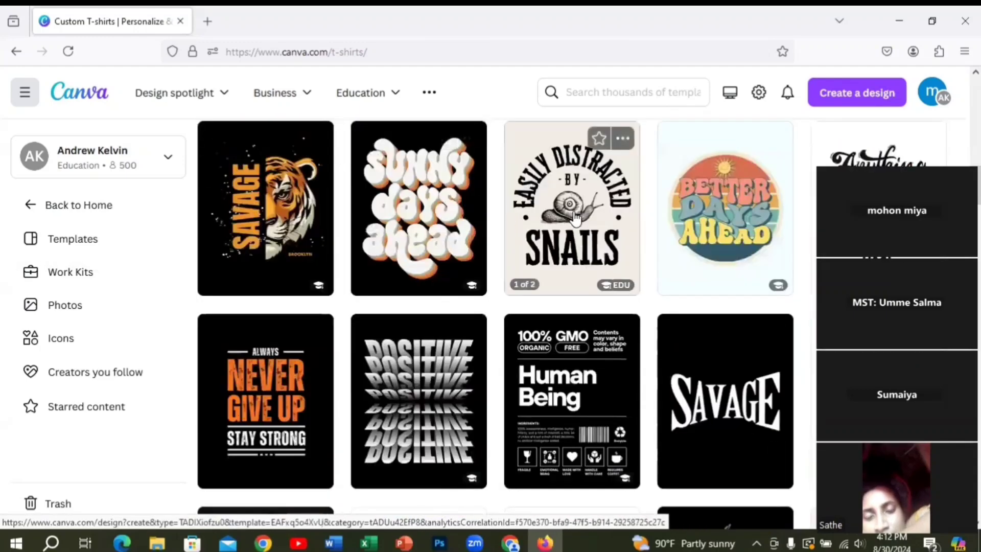
Open the Black Illustrative Savage T-Shirt tiger template and skip the intro tour
{"action": "left_click", "coordinate": [289, 223]}
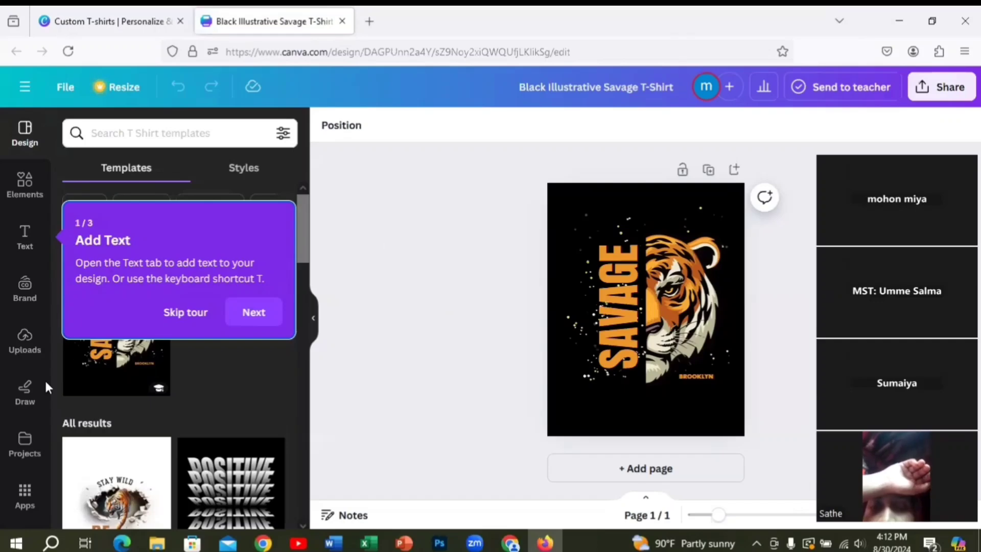
{"action": "left_click", "coordinate": [181, 317]}
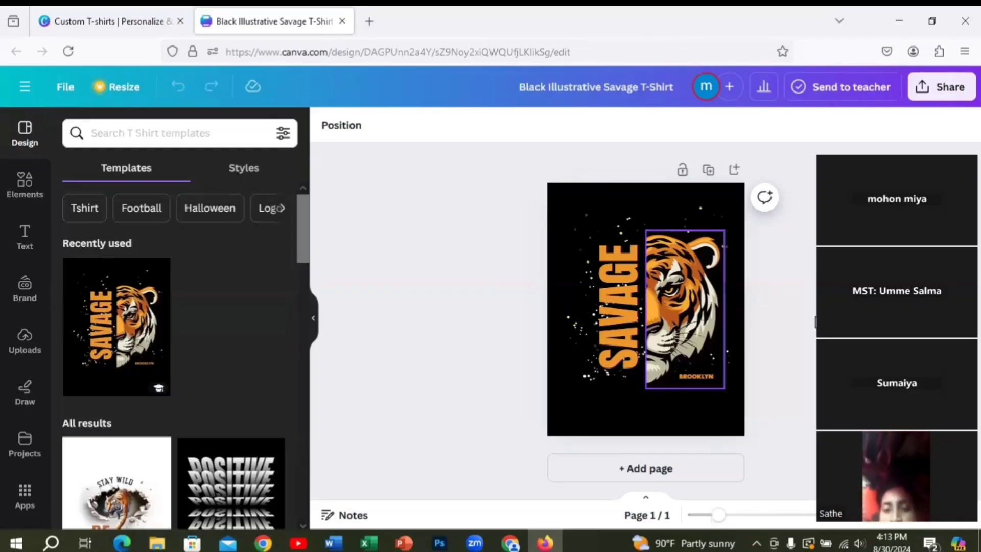
{"action": "scroll", "coordinate": [186, 292], "scroll_direction": "down", "scroll_amount": 4}
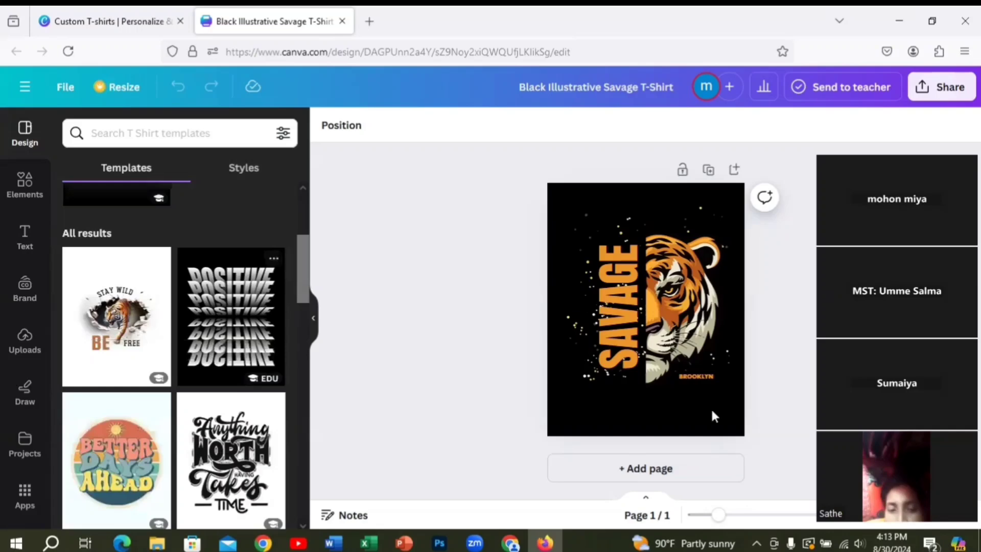
{"action": "scroll", "coordinate": [179, 332], "scroll_direction": "down", "scroll_amount": 7}
{"action": "scroll", "coordinate": [179, 332], "scroll_direction": "down", "scroll_amount": 2}
{"action": "scroll", "coordinate": [179, 332], "scroll_direction": "up", "scroll_amount": 9}
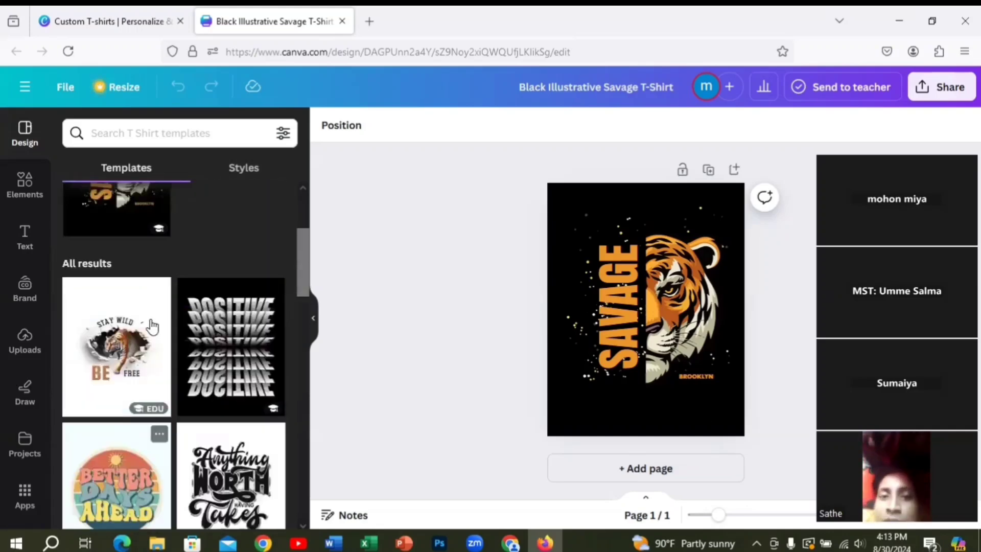
{"action": "scroll", "coordinate": [180, 332], "scroll_direction": "up", "scroll_amount": 4}
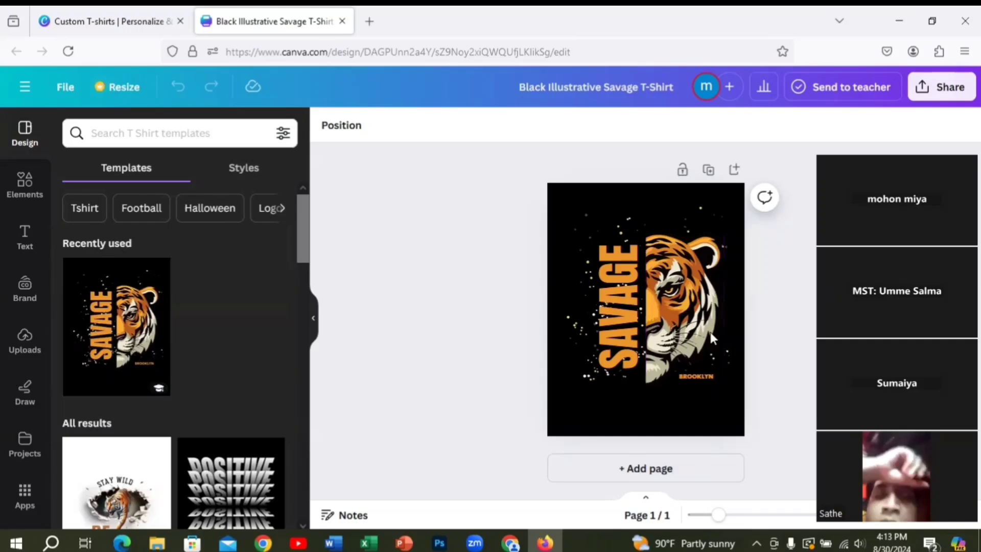
{"action": "left_click", "coordinate": [627, 317]}
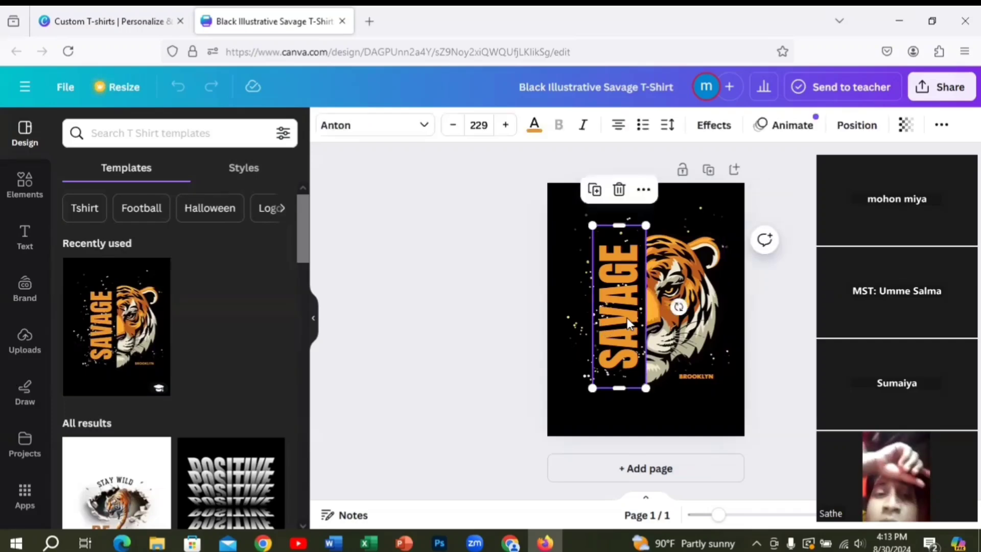
{"action": "left_click", "coordinate": [713, 306]}
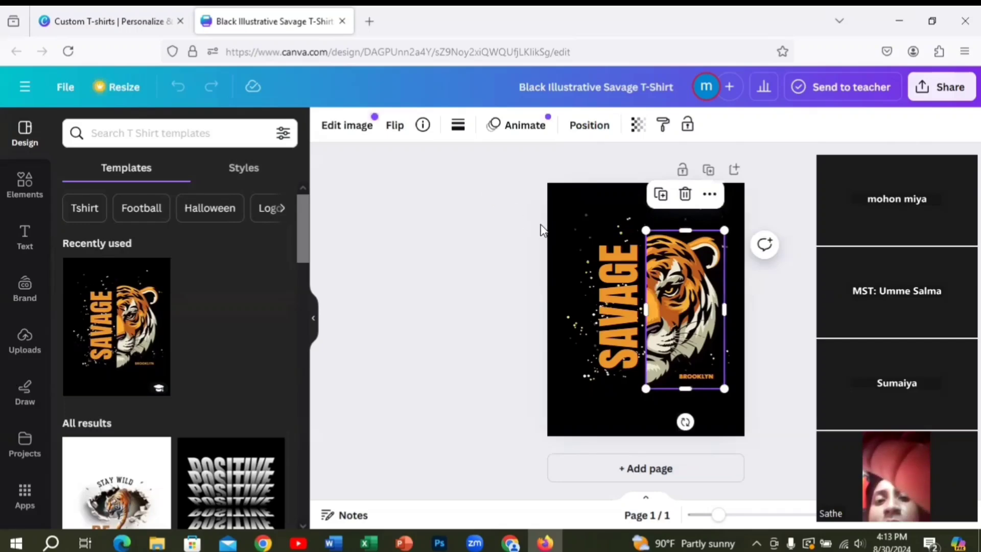
{"action": "left_click", "coordinate": [568, 215]}
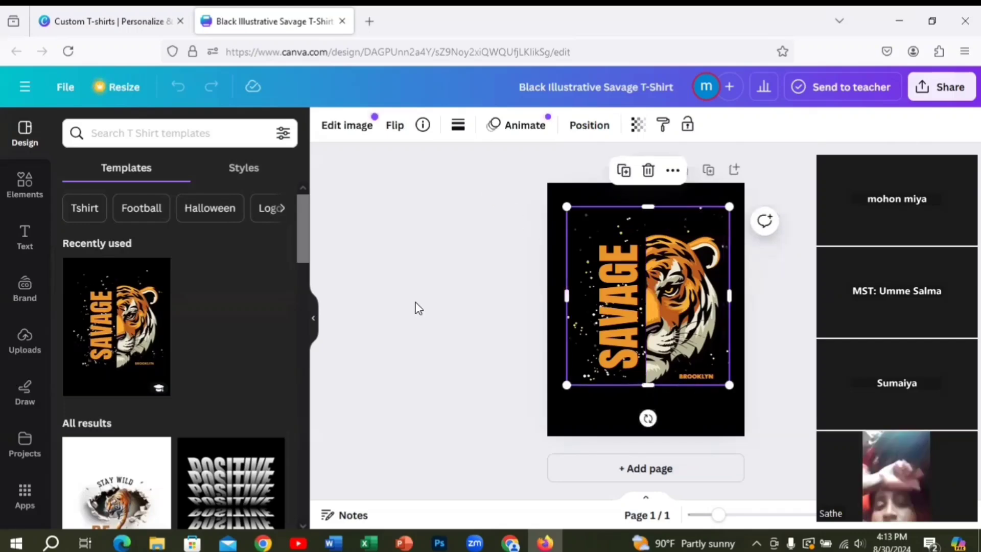
{"action": "left_click", "coordinate": [418, 308]}
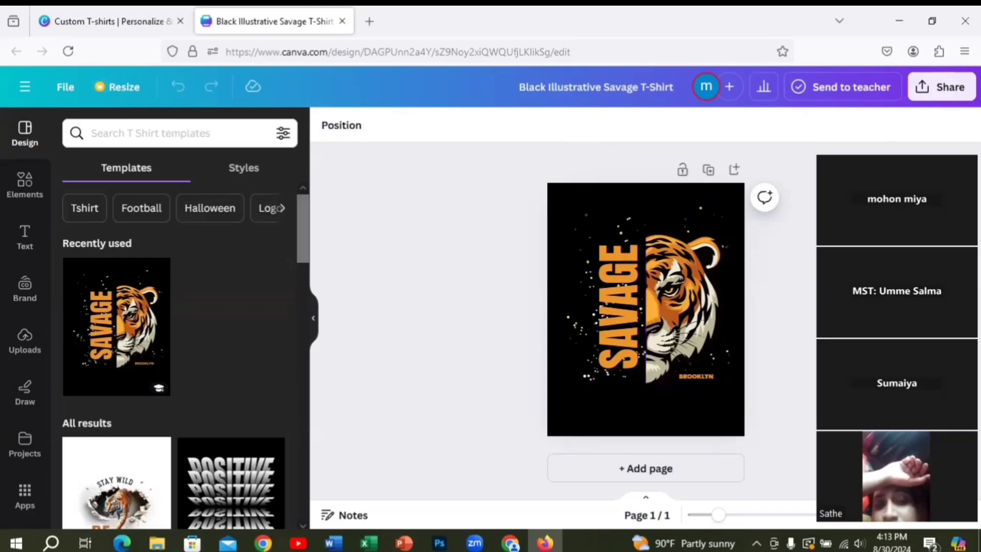
Export the tiger Savage design from Canva as a transparent-background PNG via Share > Download
{"action": "left_click", "coordinate": [945, 92]}
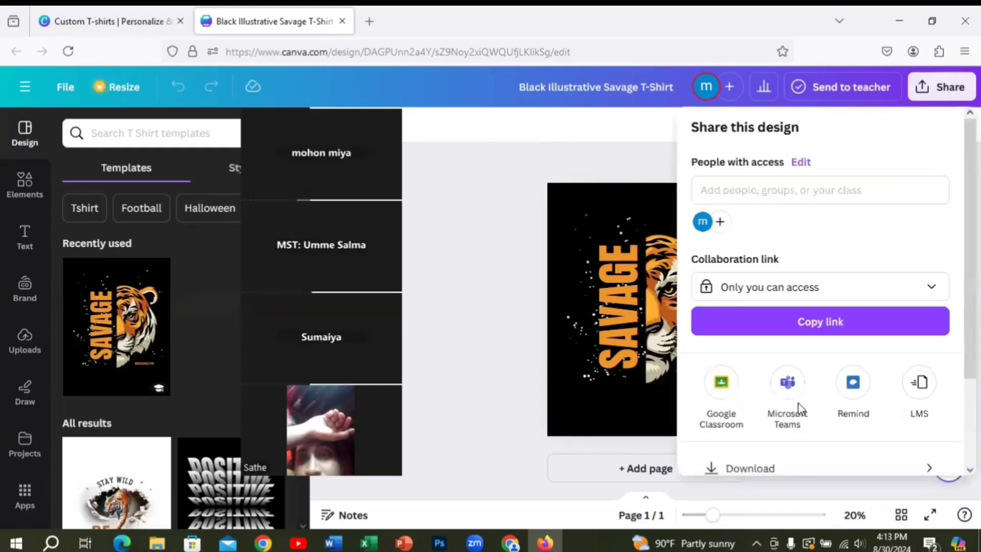
{"action": "scroll", "coordinate": [805, 429], "scroll_direction": "down", "scroll_amount": 3}
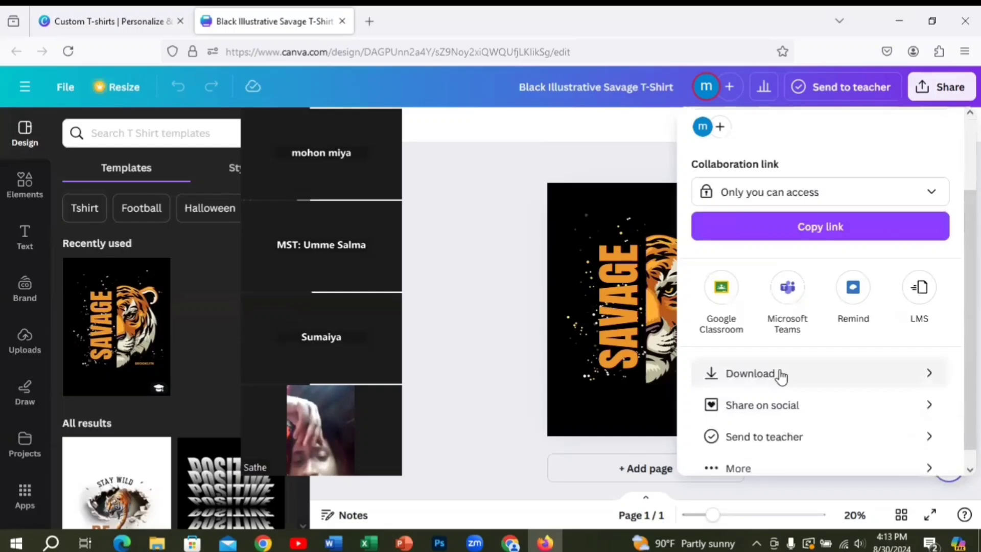
{"action": "left_click", "coordinate": [779, 375]}
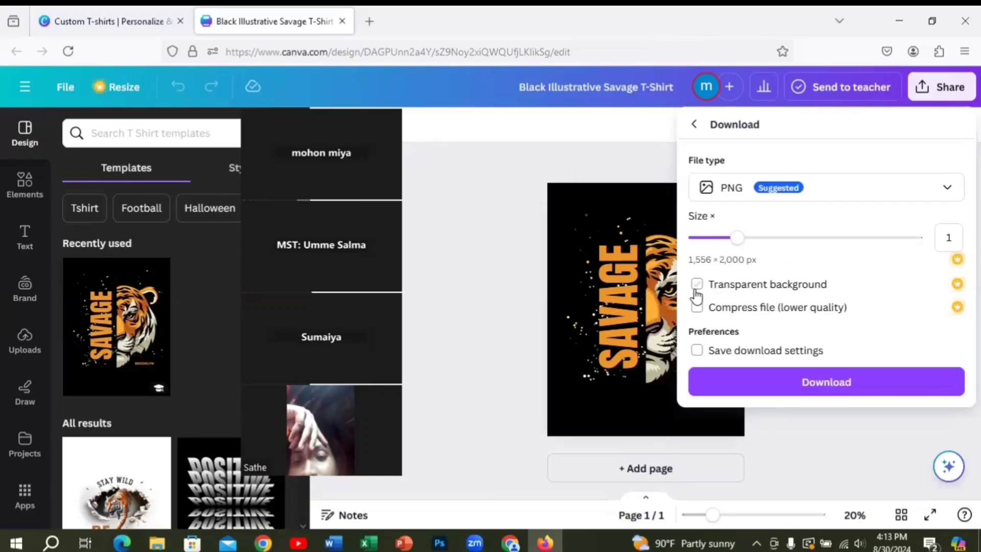
{"action": "left_click", "coordinate": [696, 284]}
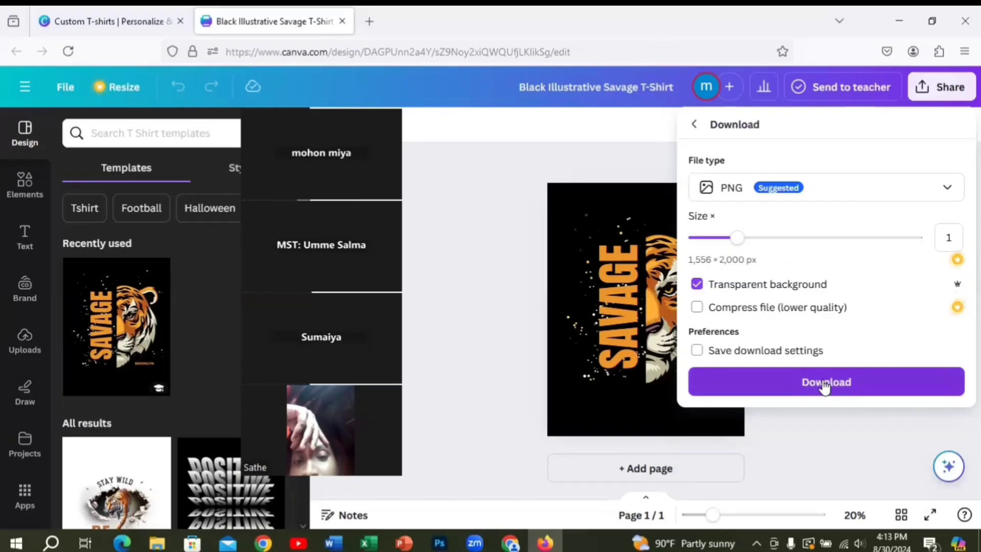
{"action": "left_click", "coordinate": [824, 383]}
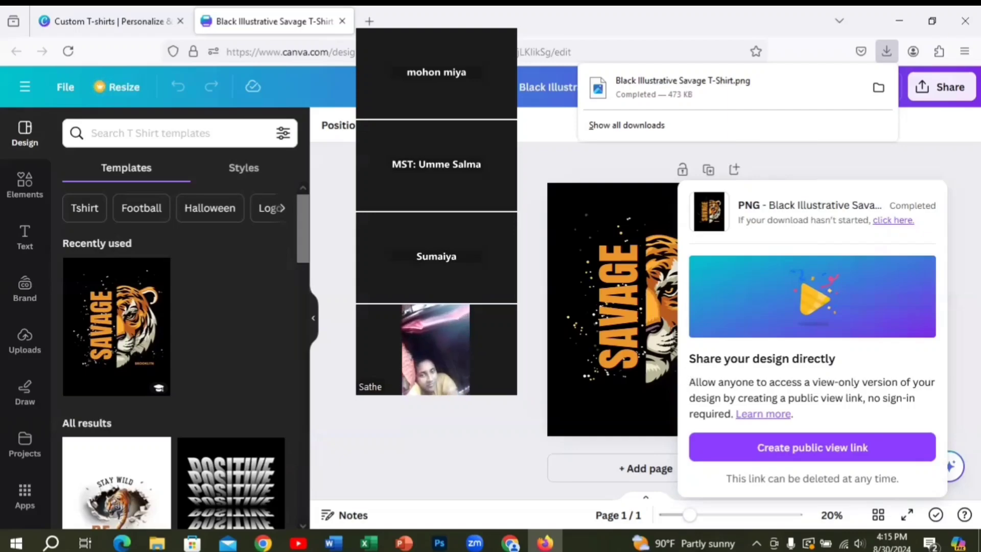
Switch from Firefox to Chrome, rerun the 'smartphones mockups' search from history, and maximize the window
{"action": "left_click", "coordinate": [965, 21]}
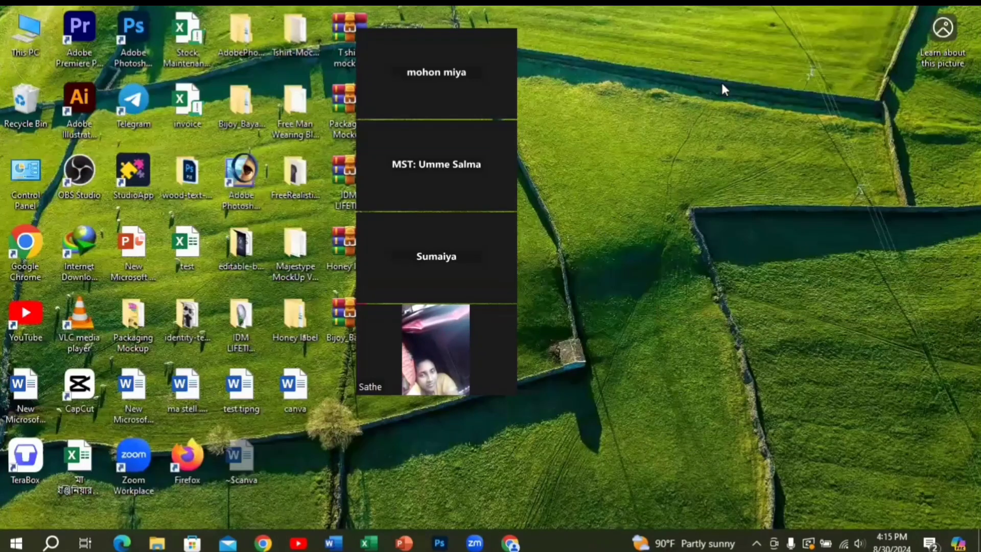
{"action": "double_click", "coordinate": [23, 241]}
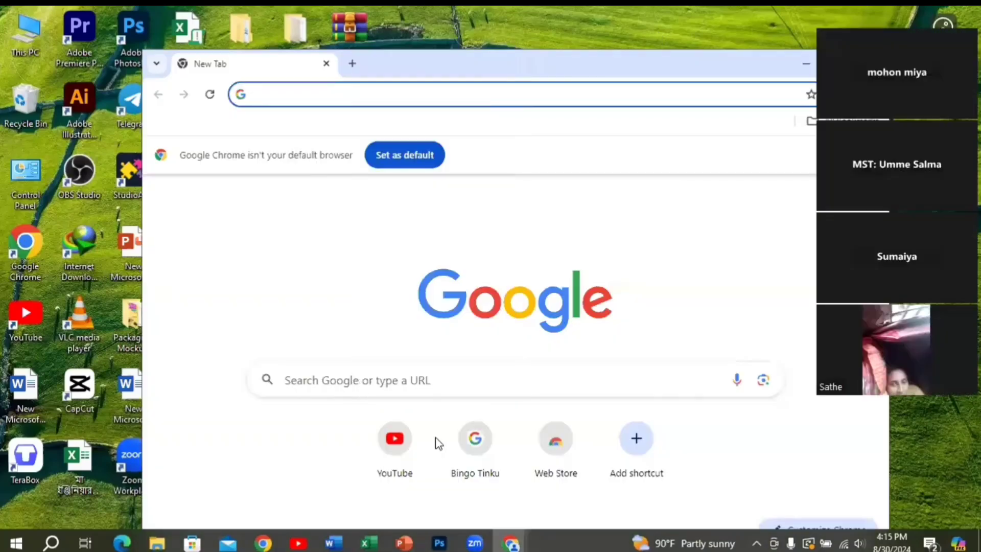
{"action": "left_click", "coordinate": [368, 381]}
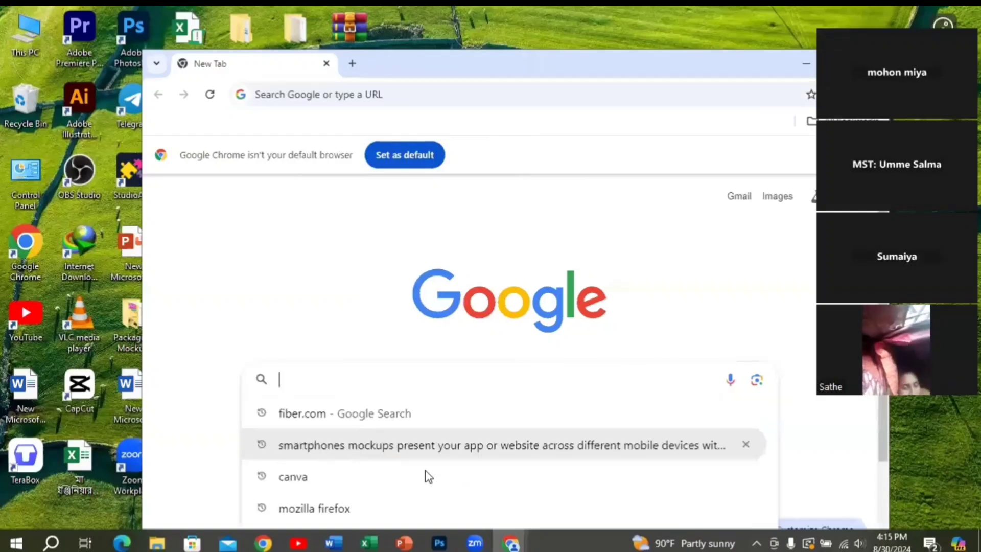
{"action": "left_click", "coordinate": [423, 448]}
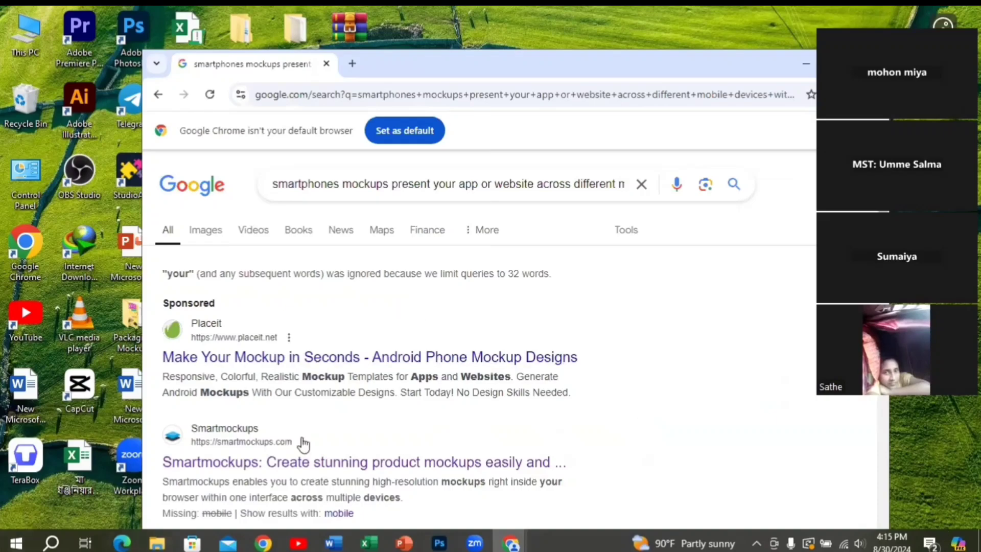
{"action": "scroll", "coordinate": [362, 383], "scroll_direction": "down", "scroll_amount": 3}
{"action": "scroll", "coordinate": [362, 381], "scroll_direction": "down", "scroll_amount": 1}
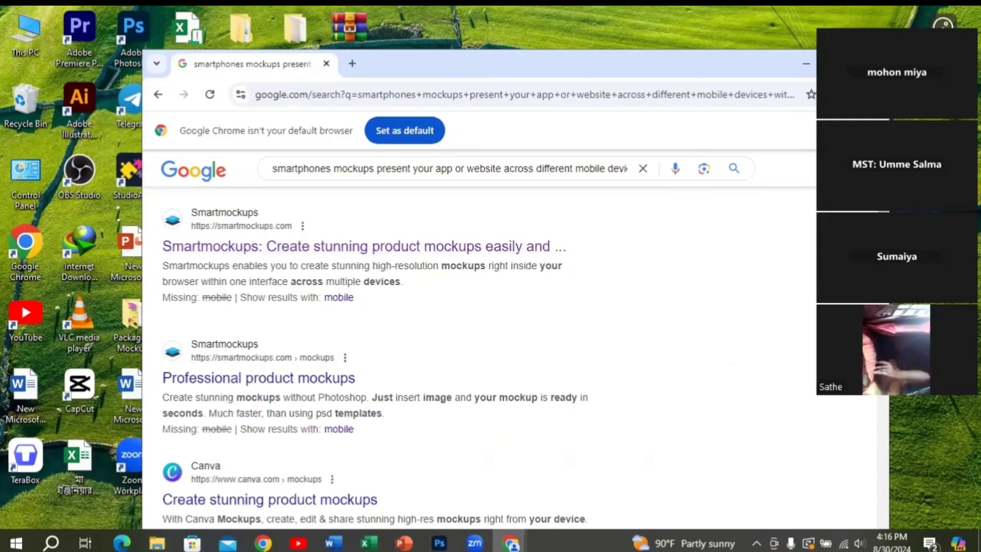
{"action": "key", "text": "super+Up"}
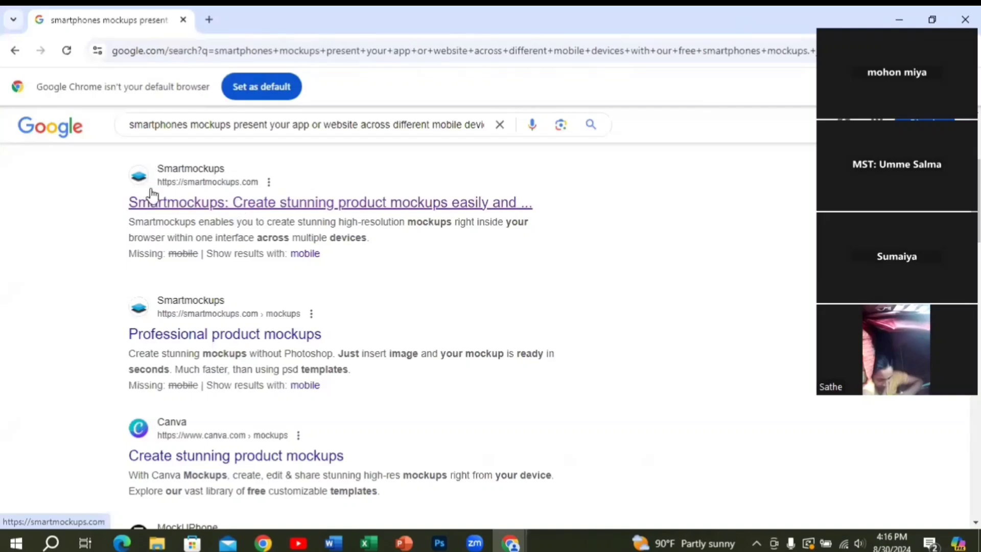
Open the Smartmockups site from the results and go to Apparel > T-shirts
{"action": "left_click", "coordinate": [257, 211]}
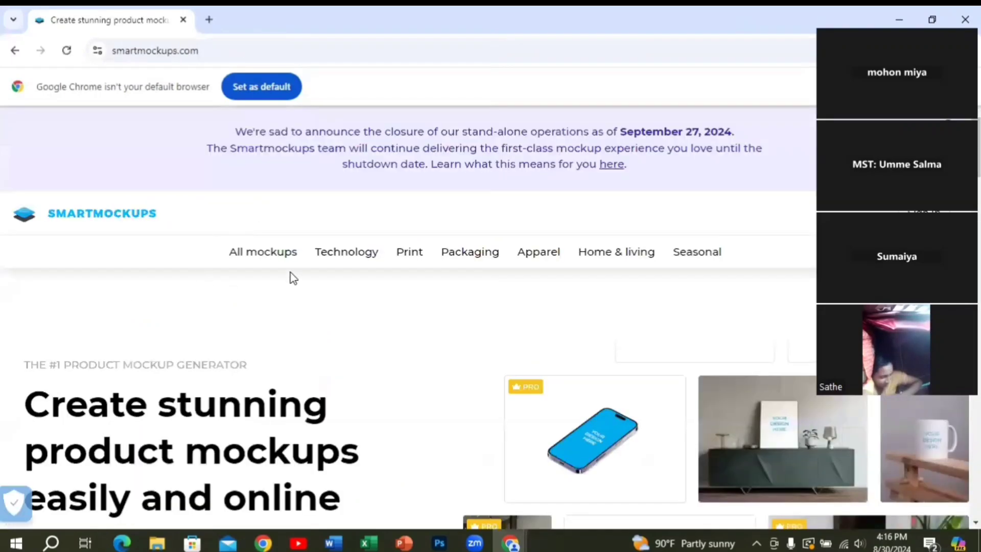
{"action": "scroll", "coordinate": [516, 214], "scroll_direction": "down", "scroll_amount": 5}
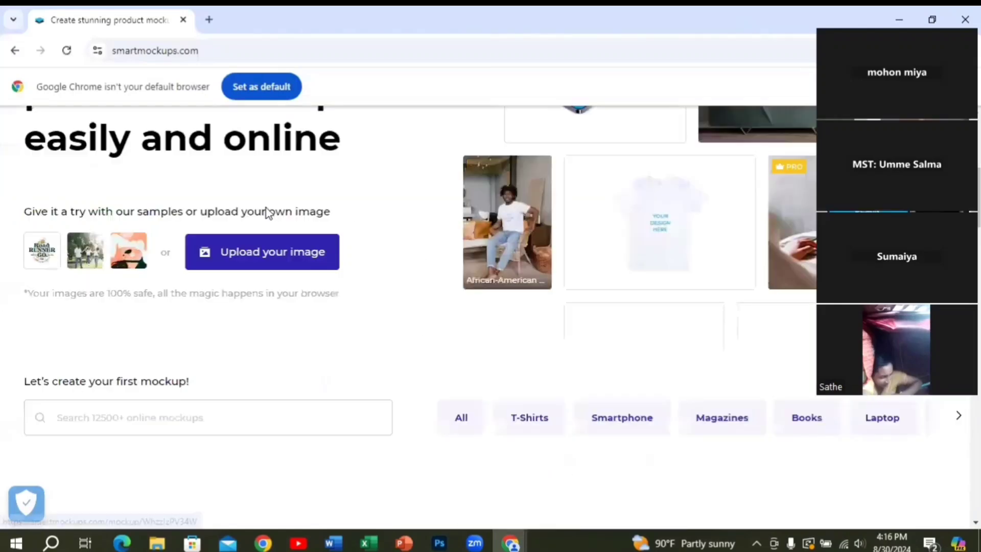
{"action": "scroll", "coordinate": [193, 202], "scroll_direction": "up", "scroll_amount": 4}
{"action": "scroll", "coordinate": [149, 234], "scroll_direction": "down", "scroll_amount": 1}
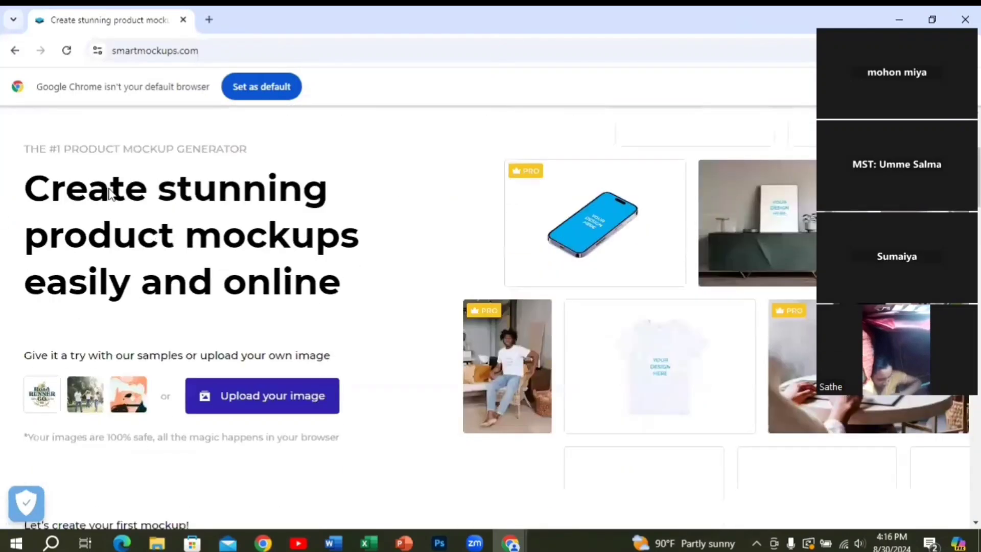
{"action": "scroll", "coordinate": [360, 135], "scroll_direction": "up", "scroll_amount": 4}
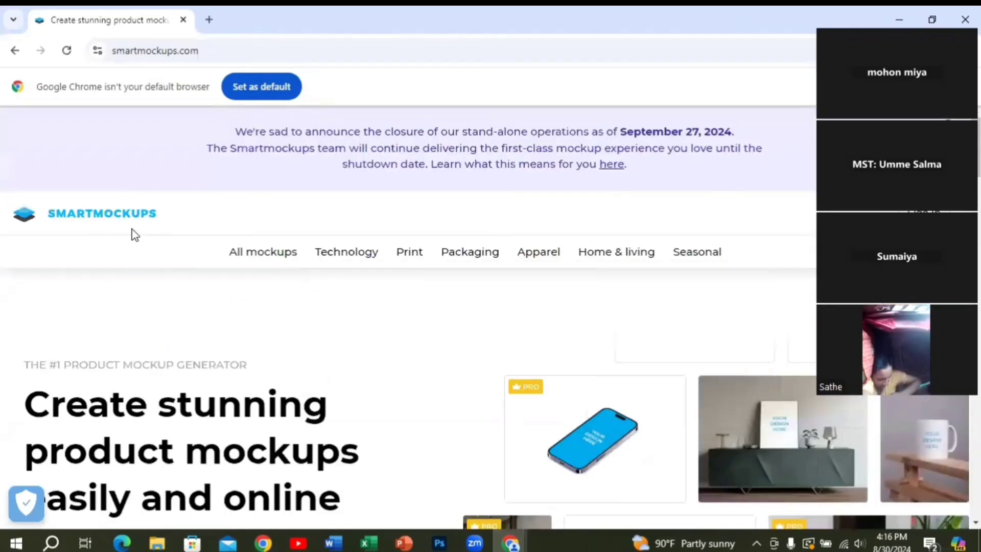
{"action": "triple_click", "coordinate": [550, 255]}
{"action": "mouse_move", "coordinate": [538, 251]}
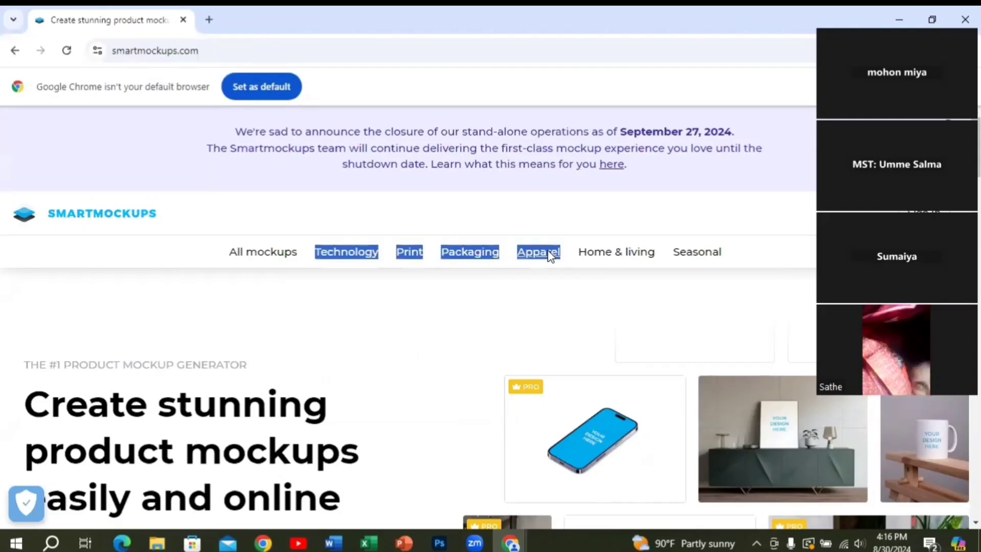
{"action": "left_click", "coordinate": [554, 251]}
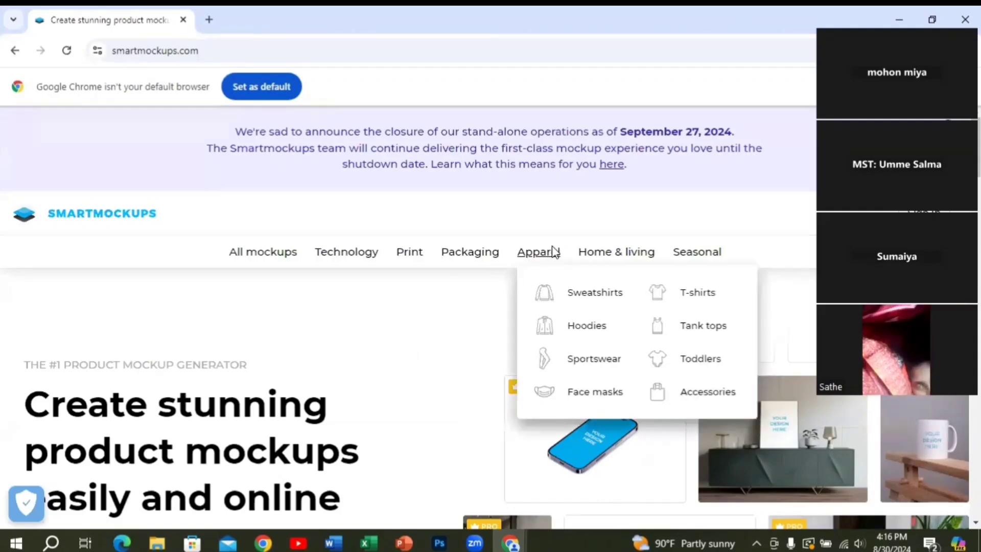
{"action": "left_click", "coordinate": [702, 298]}
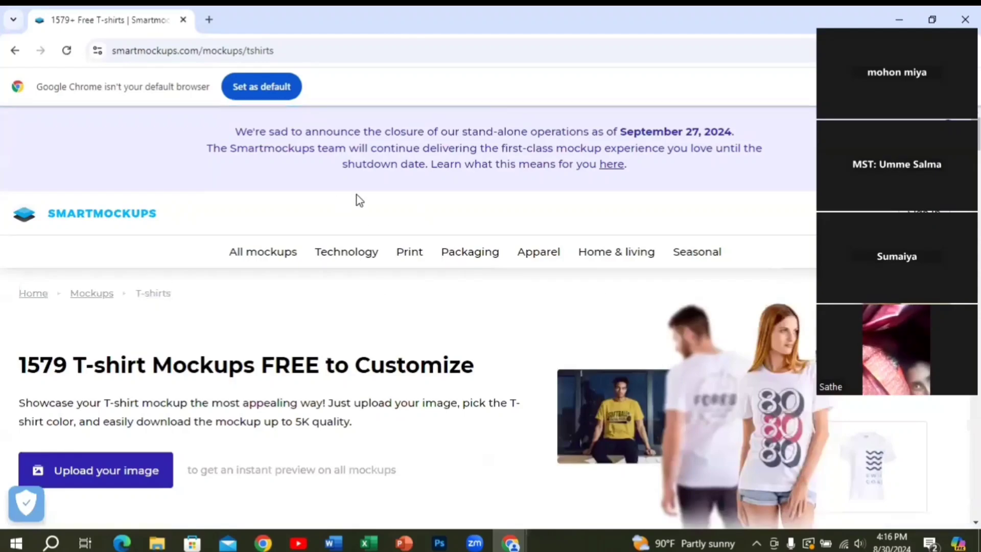
Scroll the T-shirt mockup gallery and open 'Asian man wearing a long-sleeved T-shirt'
{"action": "scroll", "coordinate": [356, 194], "scroll_direction": "down", "scroll_amount": 6}
{"action": "scroll", "coordinate": [356, 195], "scroll_direction": "down", "scroll_amount": 4}
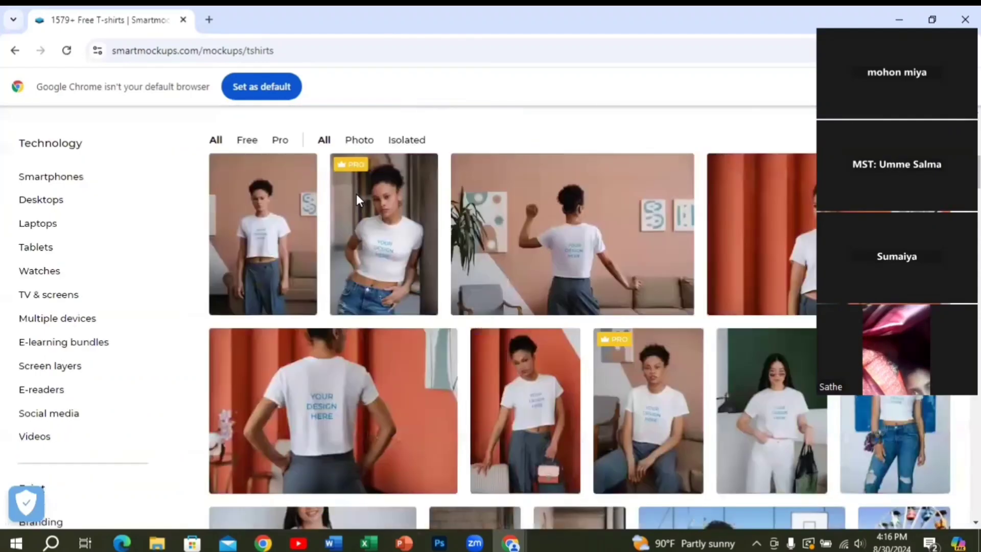
{"action": "scroll", "coordinate": [367, 199], "scroll_direction": "down", "scroll_amount": 3}
{"action": "scroll", "coordinate": [400, 192], "scroll_direction": "up", "scroll_amount": 4}
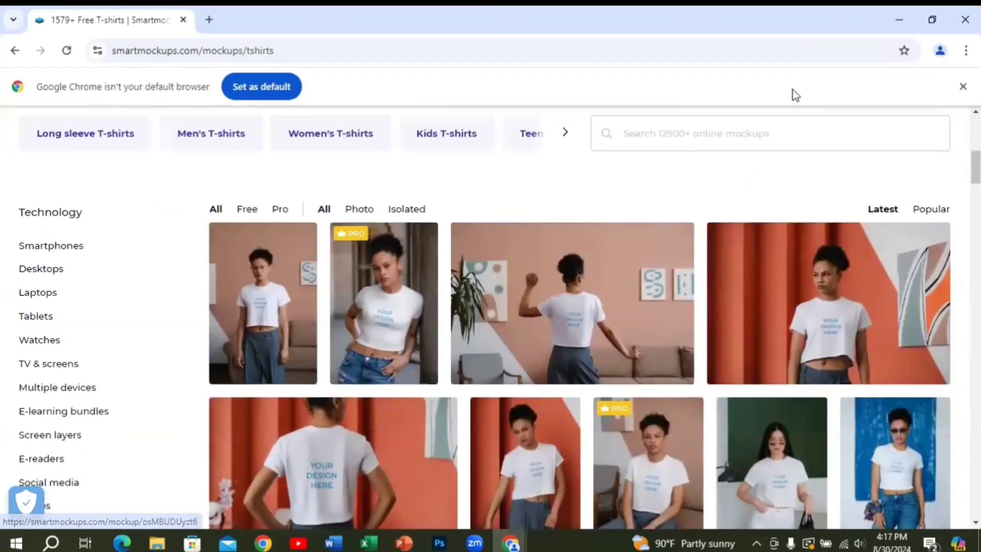
{"action": "scroll", "coordinate": [262, 247], "scroll_direction": "down", "scroll_amount": 3}
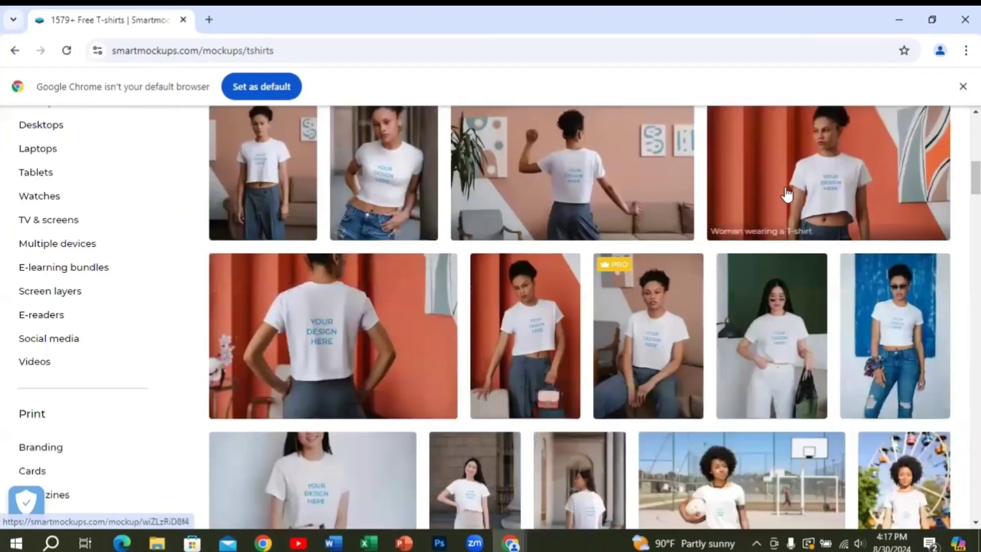
{"action": "scroll", "coordinate": [740, 197], "scroll_direction": "down", "scroll_amount": 4}
{"action": "scroll", "coordinate": [528, 230], "scroll_direction": "up", "scroll_amount": 4}
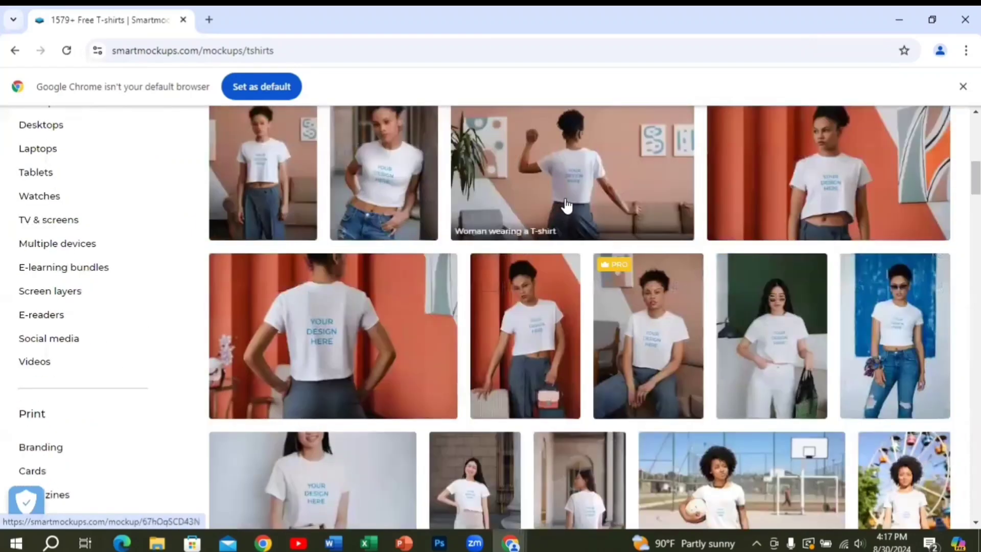
{"action": "scroll", "coordinate": [566, 204], "scroll_direction": "up", "scroll_amount": 4}
{"action": "scroll", "coordinate": [565, 202], "scroll_direction": "down", "scroll_amount": 1}
{"action": "scroll", "coordinate": [567, 201], "scroll_direction": "down", "scroll_amount": 3}
{"action": "scroll", "coordinate": [707, 237], "scroll_direction": "down", "scroll_amount": 7}
{"action": "scroll", "coordinate": [564, 238], "scroll_direction": "down", "scroll_amount": 3}
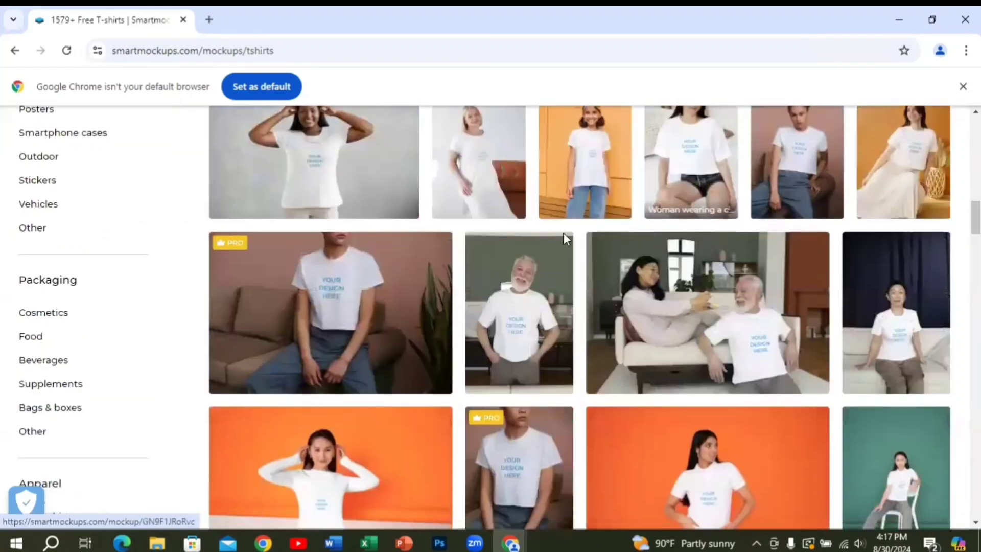
{"action": "scroll", "coordinate": [439, 240], "scroll_direction": "down", "scroll_amount": 7}
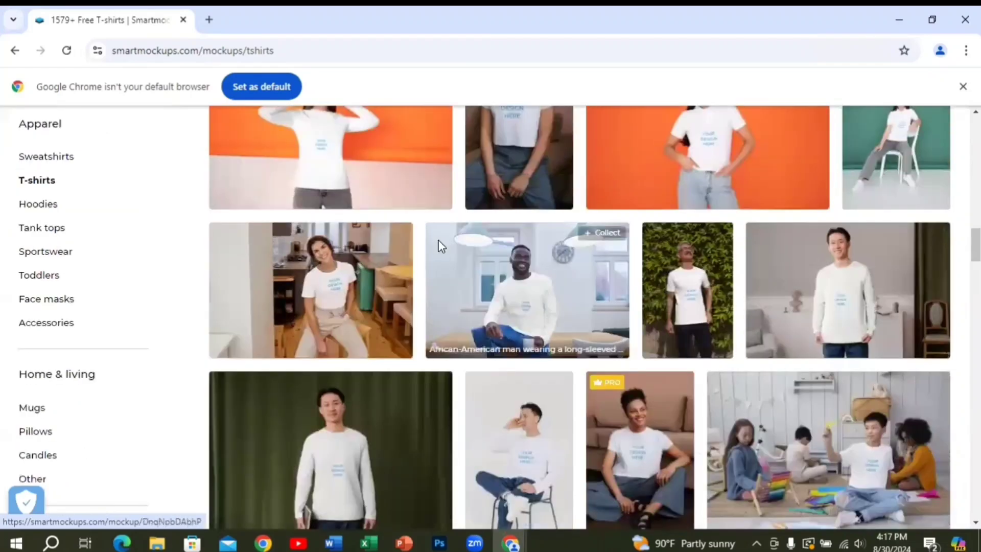
{"action": "scroll", "coordinate": [438, 245], "scroll_direction": "down", "scroll_amount": 5}
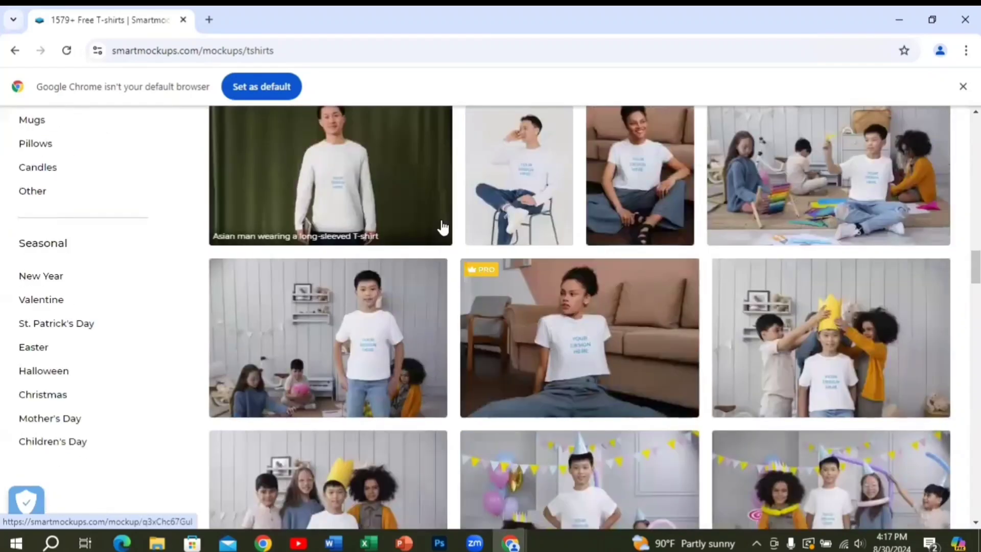
{"action": "scroll", "coordinate": [439, 235], "scroll_direction": "up", "scroll_amount": 4}
{"action": "scroll", "coordinate": [401, 261], "scroll_direction": "down", "scroll_amount": 4}
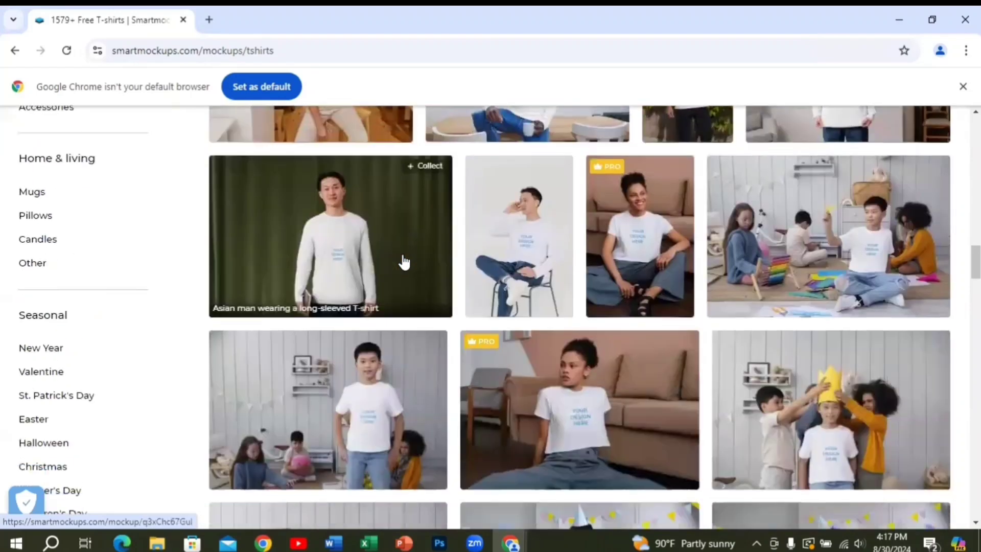
{"action": "scroll", "coordinate": [68, 193], "scroll_direction": "up", "scroll_amount": 3}
{"action": "scroll", "coordinate": [90, 189], "scroll_direction": "up", "scroll_amount": 5}
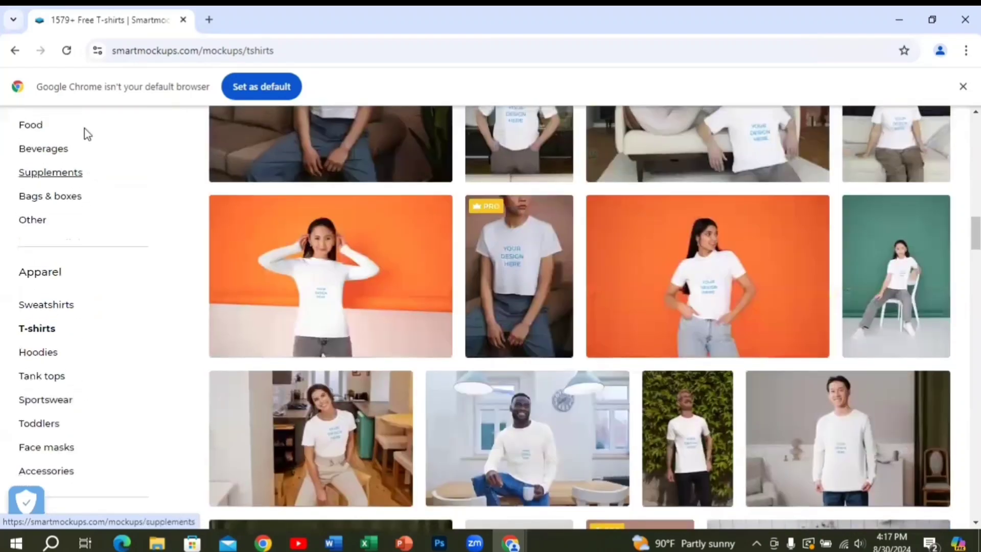
{"action": "scroll", "coordinate": [81, 143], "scroll_direction": "down", "scroll_amount": 1}
{"action": "scroll", "coordinate": [72, 166], "scroll_direction": "down", "scroll_amount": 5}
{"action": "scroll", "coordinate": [461, 256], "scroll_direction": "down", "scroll_amount": 6}
{"action": "scroll", "coordinate": [462, 247], "scroll_direction": "down", "scroll_amount": 4}
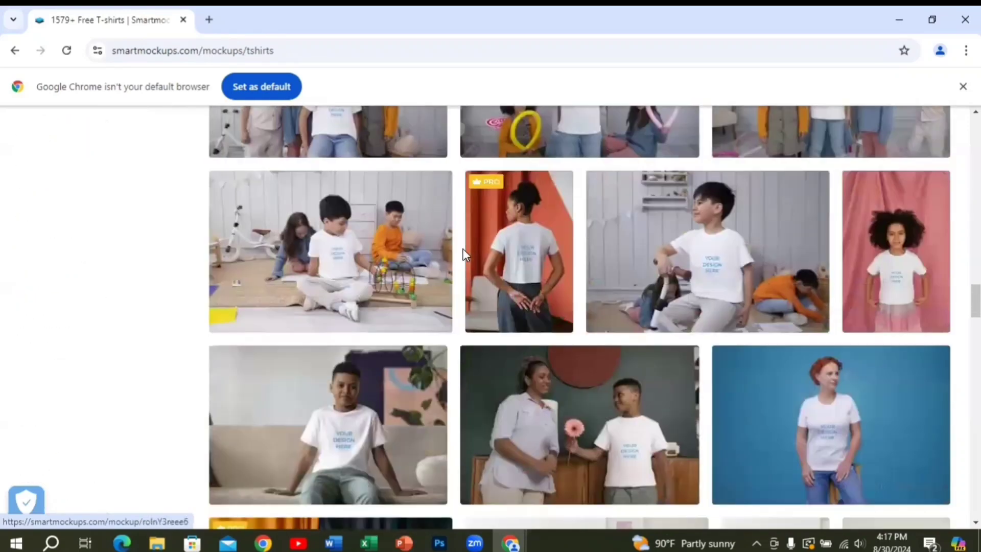
{"action": "scroll", "coordinate": [471, 254], "scroll_direction": "down", "scroll_amount": 4}
{"action": "scroll", "coordinate": [672, 235], "scroll_direction": "down", "scroll_amount": 4}
{"action": "scroll", "coordinate": [672, 235], "scroll_direction": "down", "scroll_amount": 1}
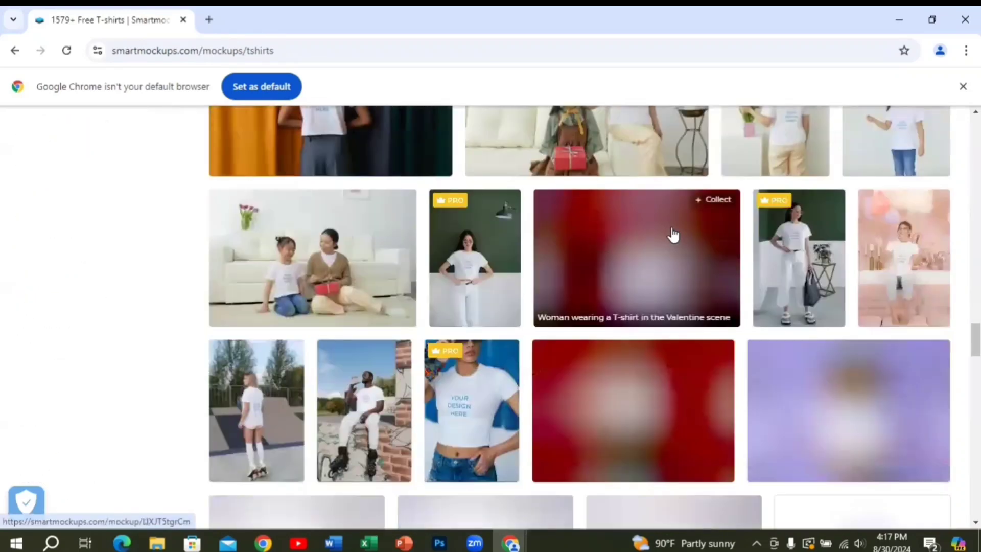
{"action": "scroll", "coordinate": [673, 233], "scroll_direction": "down", "scroll_amount": 3}
{"action": "scroll", "coordinate": [673, 230], "scroll_direction": "down", "scroll_amount": 3}
{"action": "scroll", "coordinate": [672, 231], "scroll_direction": "up", "scroll_amount": 6}
{"action": "scroll", "coordinate": [672, 231], "scroll_direction": "up", "scroll_amount": 5}
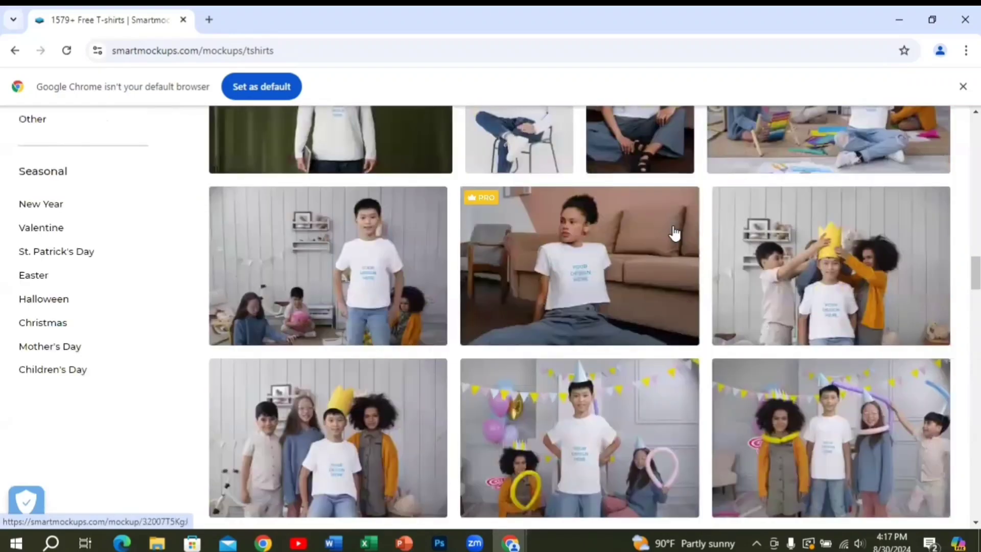
{"action": "scroll", "coordinate": [512, 223], "scroll_direction": "up", "scroll_amount": 4}
{"action": "scroll", "coordinate": [547, 221], "scroll_direction": "up", "scroll_amount": 1}
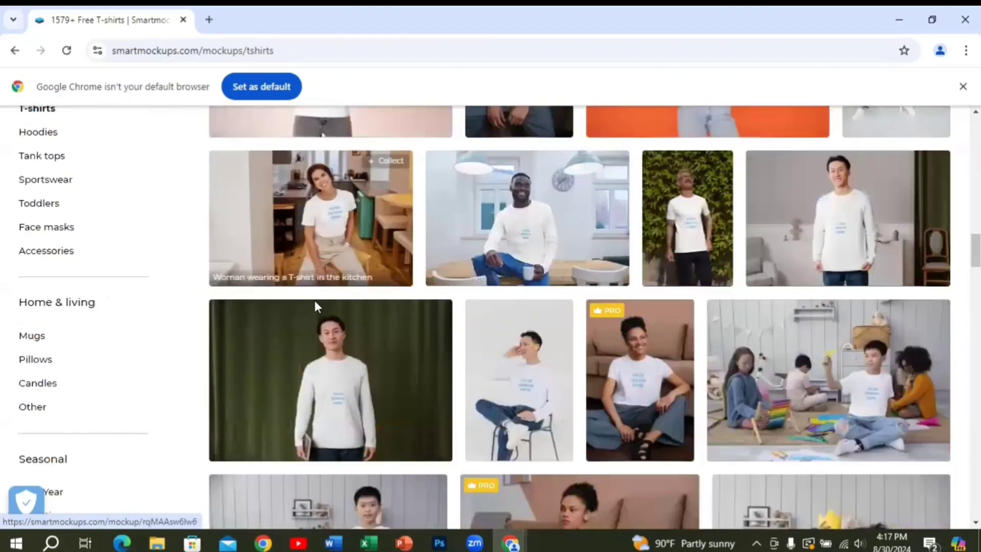
{"action": "left_click", "coordinate": [339, 362]}
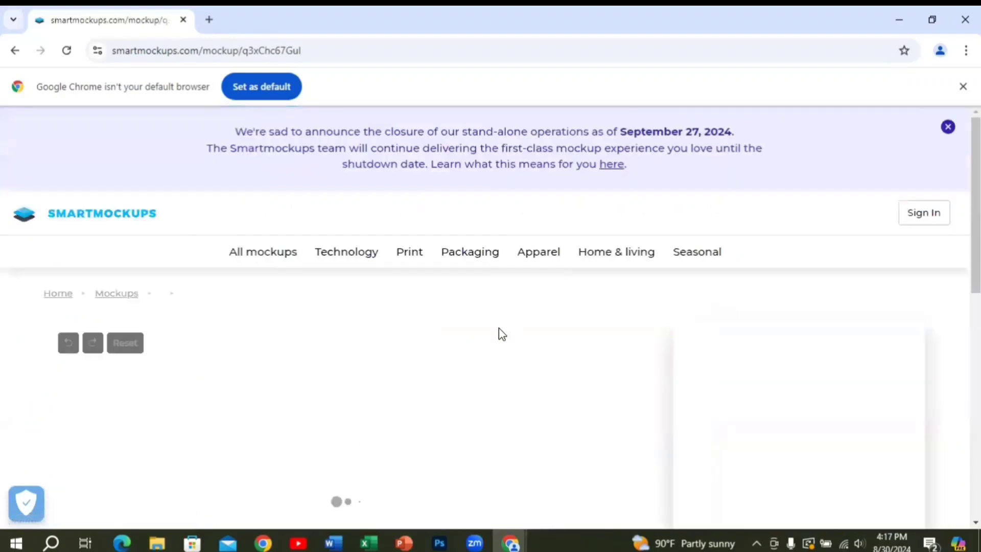
Upload 'Black Illustrative Savage T-Shirt' from Recent files onto the long-sleeved shirt mockup
{"action": "scroll", "coordinate": [498, 324], "scroll_direction": "down", "scroll_amount": 1}
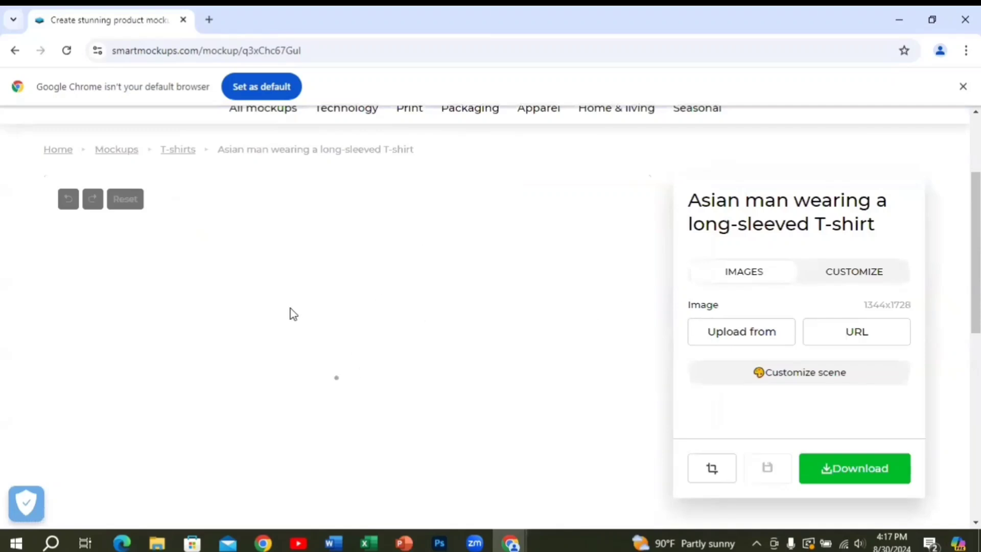
{"action": "left_click", "coordinate": [761, 337]}
{"action": "left_click", "coordinate": [760, 294]}
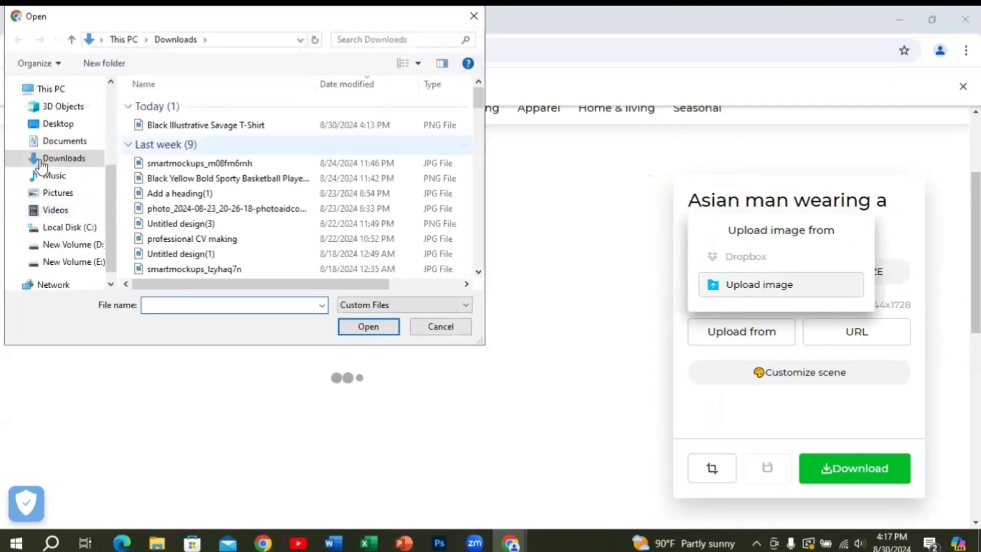
{"action": "mouse_move", "coordinate": [66, 184]}
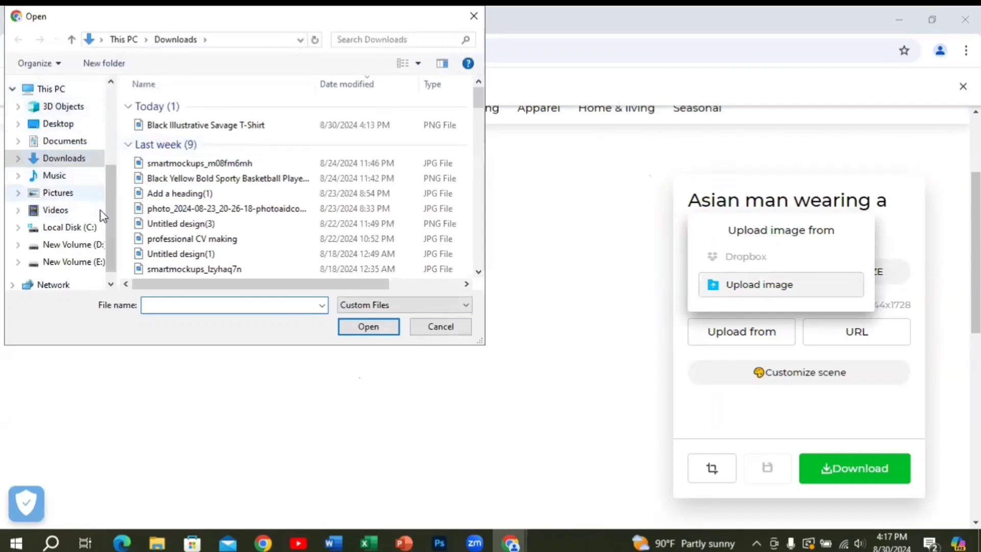
{"action": "scroll", "coordinate": [62, 153], "scroll_direction": "up", "scroll_amount": 3}
{"action": "left_click", "coordinate": [48, 96]}
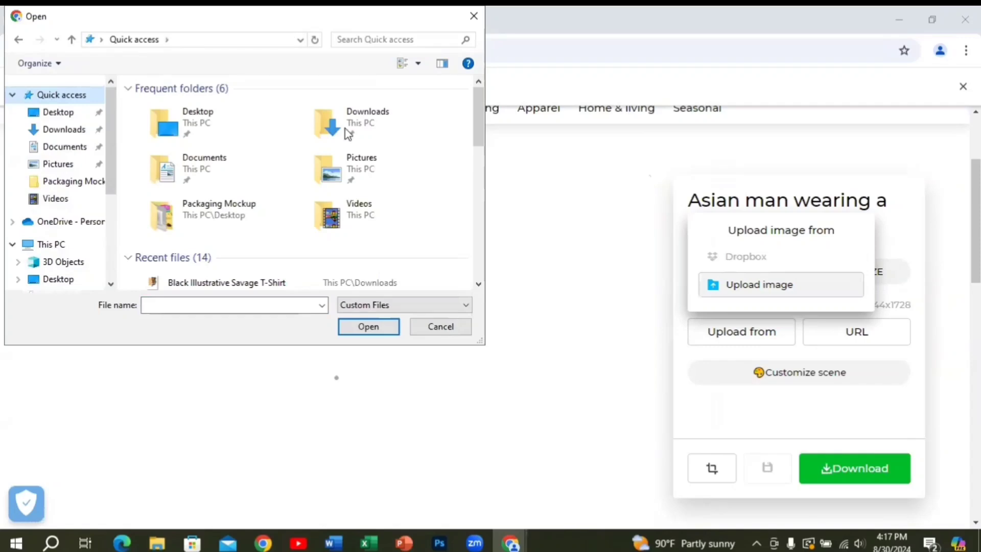
{"action": "scroll", "coordinate": [347, 134], "scroll_direction": "down", "scroll_amount": 2}
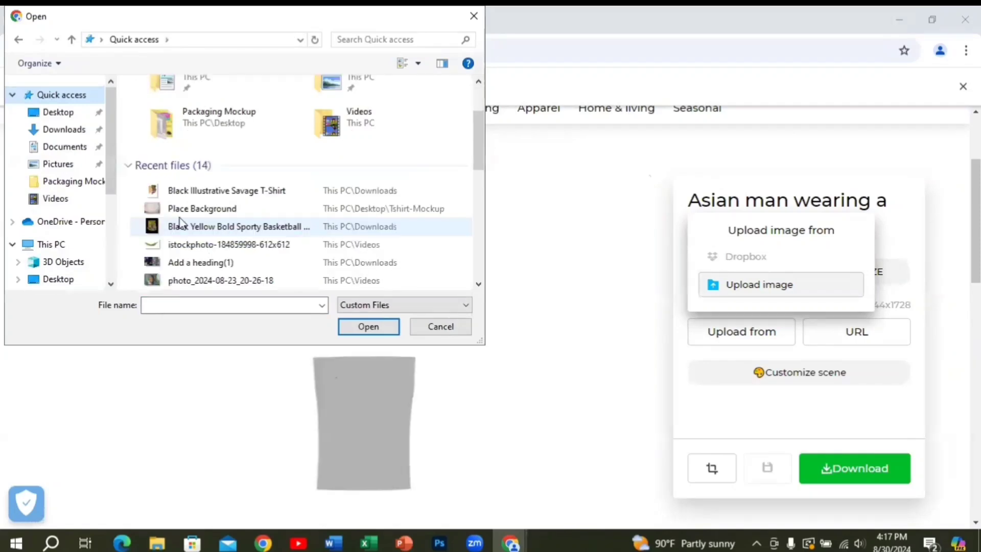
{"action": "left_click", "coordinate": [237, 193]}
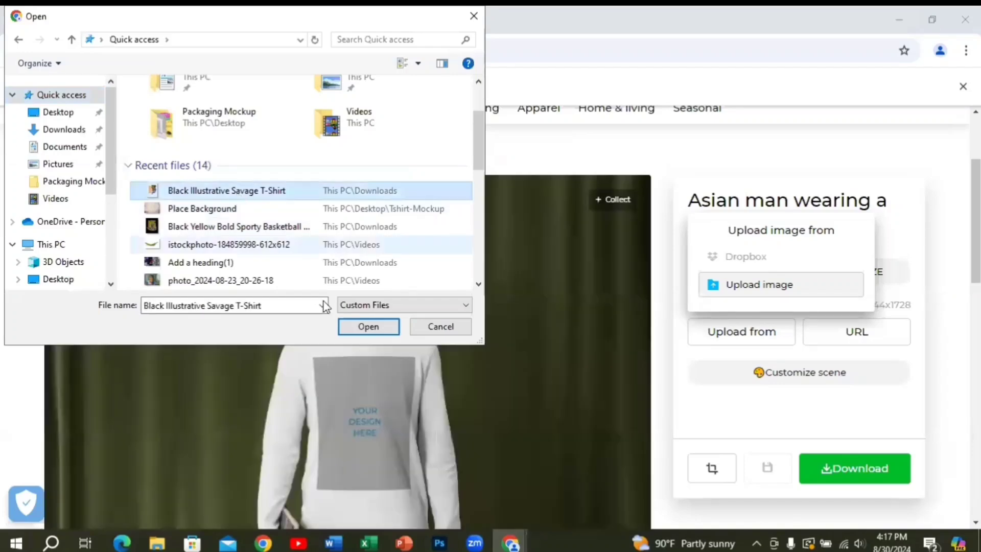
{"action": "left_click", "coordinate": [378, 327]}
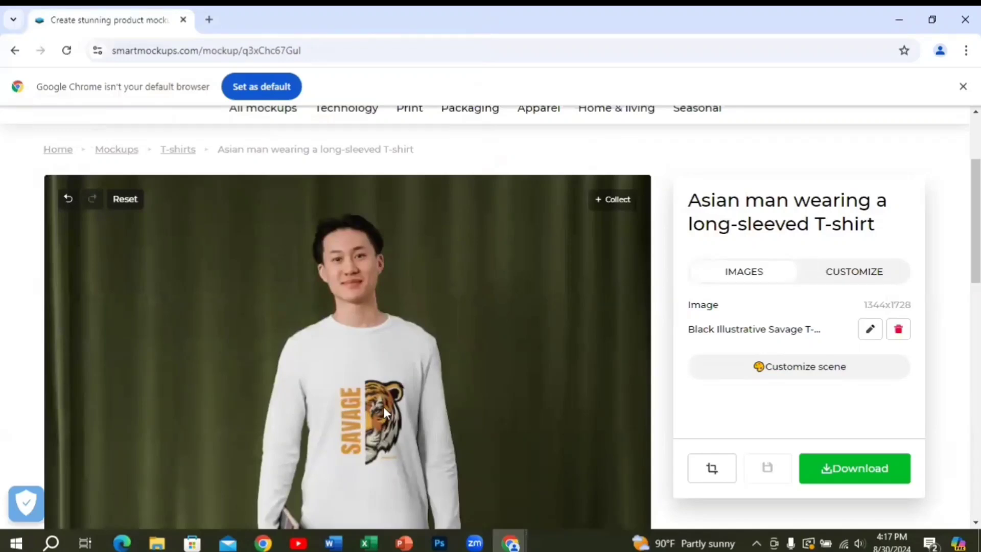
{"action": "scroll", "coordinate": [456, 378], "scroll_direction": "down", "scroll_amount": 4}
{"action": "scroll", "coordinate": [348, 398], "scroll_direction": "up", "scroll_amount": 3}
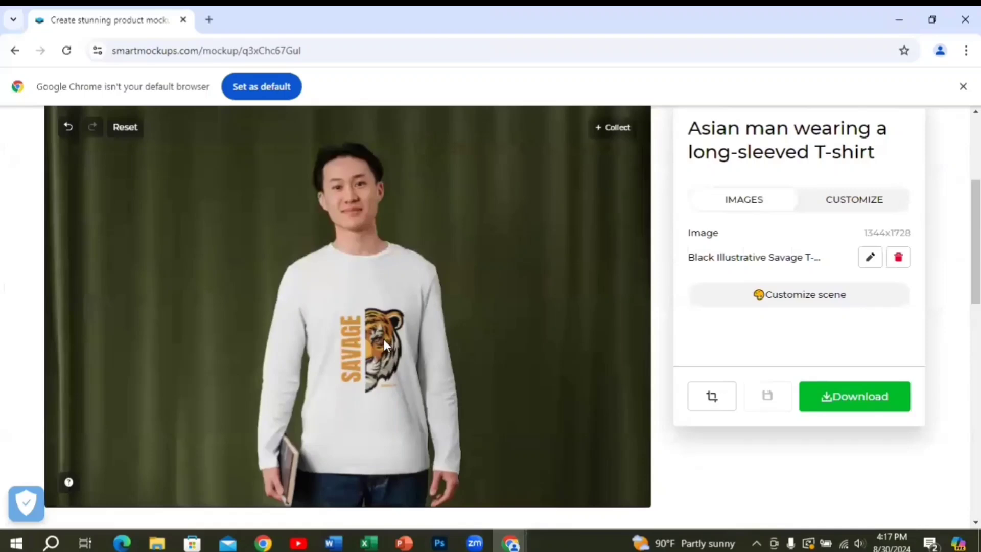
{"action": "left_click", "coordinate": [869, 260]}
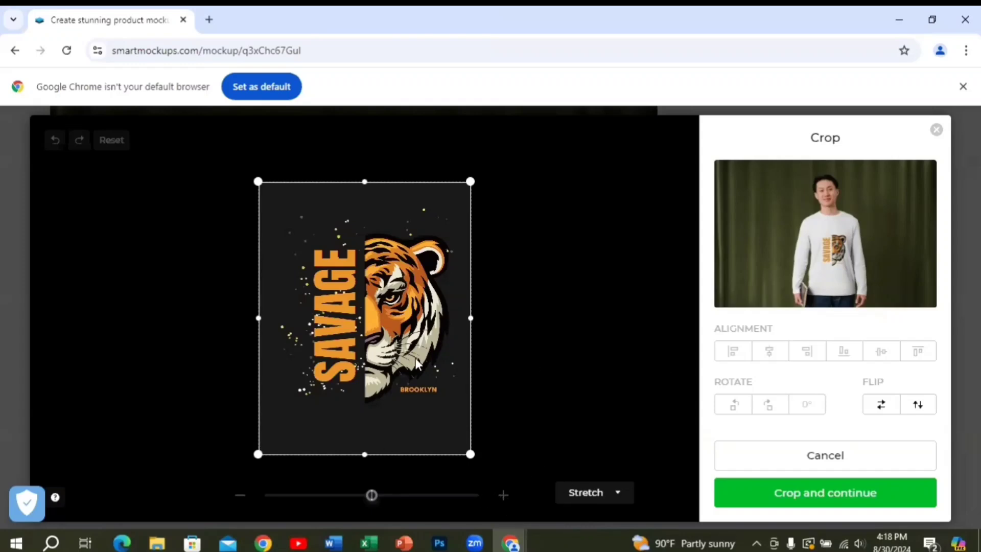
{"action": "left_click", "coordinate": [820, 493]}
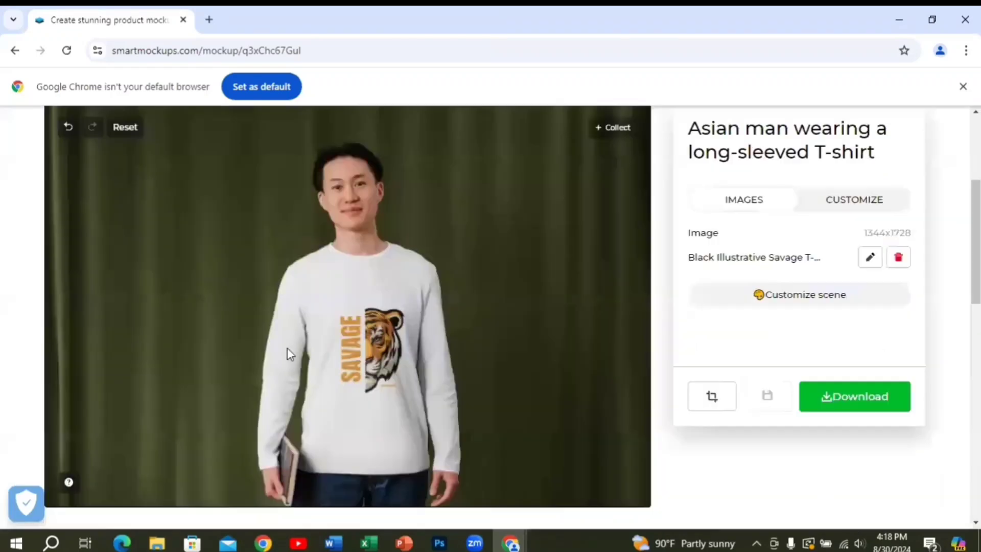
Open the CUSTOMIZE tab's T-shirt colour choices and try a bright blue shirt
{"action": "left_click", "coordinate": [858, 204]}
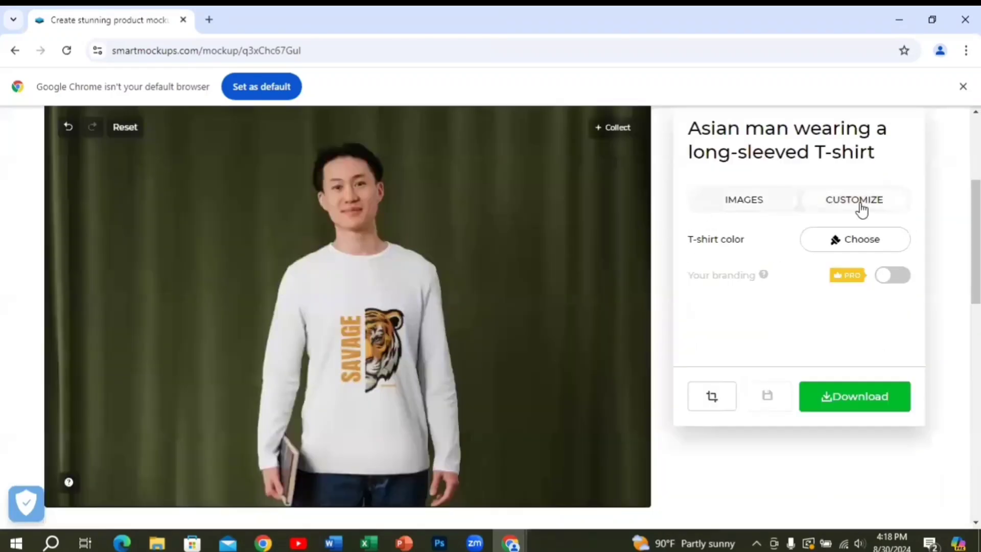
{"action": "left_click", "coordinate": [867, 241]}
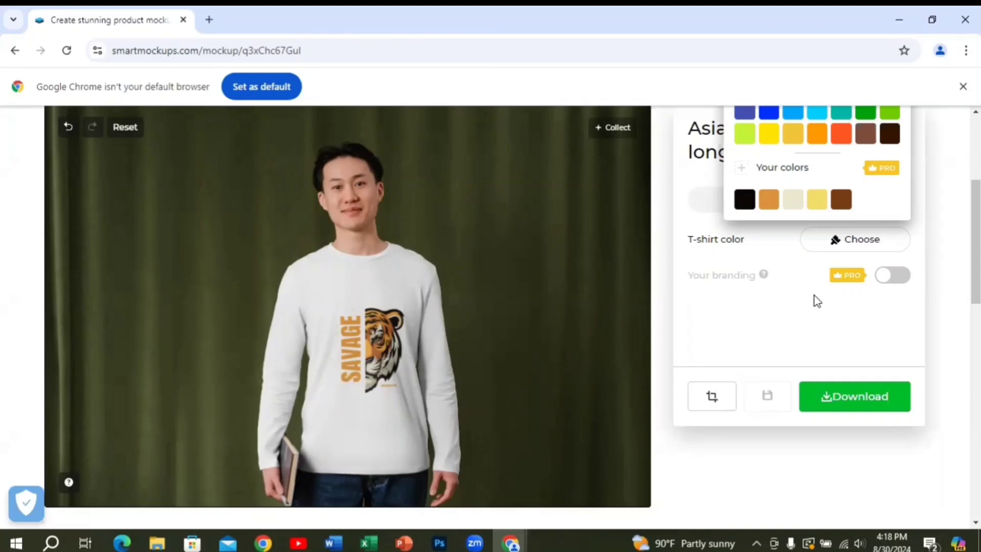
{"action": "scroll", "coordinate": [822, 286], "scroll_direction": "up", "scroll_amount": 1}
{"action": "scroll", "coordinate": [510, 340], "scroll_direction": "up", "scroll_amount": 3}
{"action": "scroll", "coordinate": [733, 351], "scroll_direction": "down", "scroll_amount": 1}
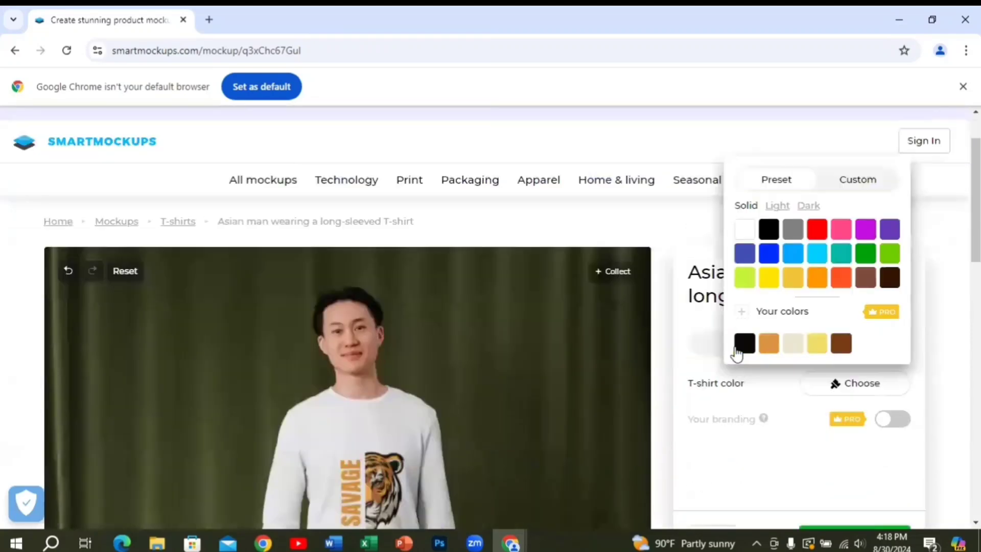
{"action": "left_click", "coordinate": [772, 253]}
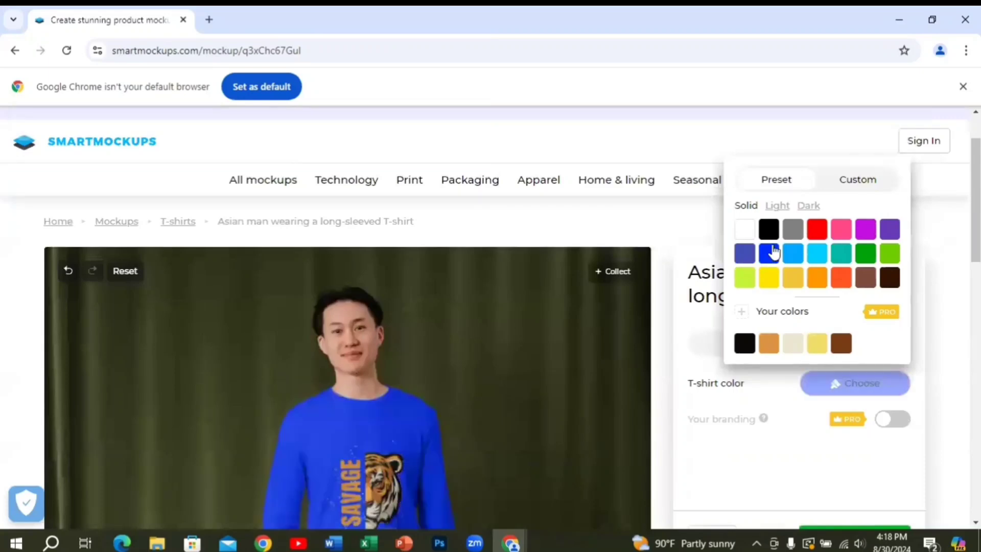
{"action": "scroll", "coordinate": [816, 277], "scroll_direction": "down", "scroll_amount": 1}
{"action": "scroll", "coordinate": [722, 307], "scroll_direction": "down", "scroll_amount": 3}
{"action": "scroll", "coordinate": [796, 224], "scroll_direction": "up", "scroll_amount": 2}
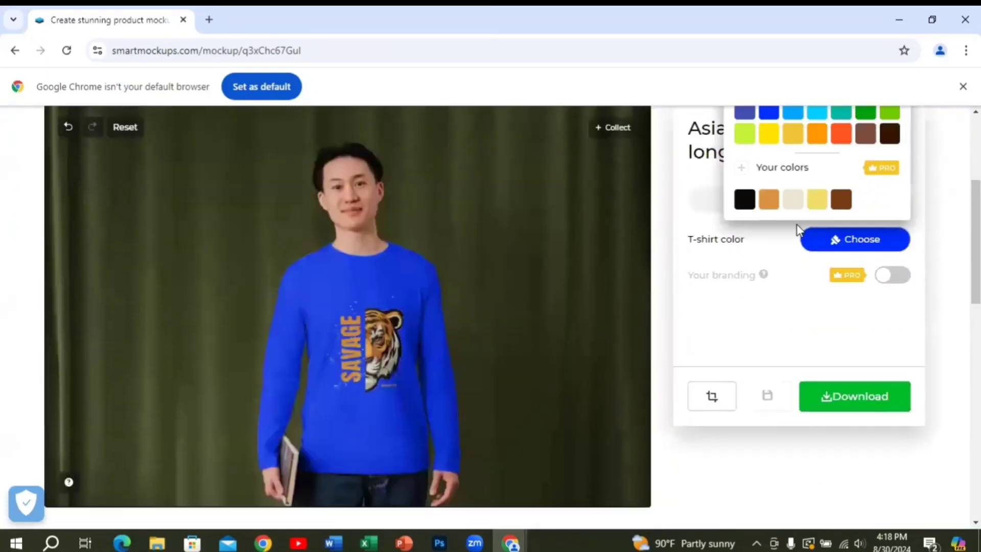
{"action": "scroll", "coordinate": [768, 232], "scroll_direction": "up", "scroll_amount": 1}
Try indigo, cyan, brown and amber shirt colours, then settle on black
{"action": "left_click", "coordinate": [744, 182]}
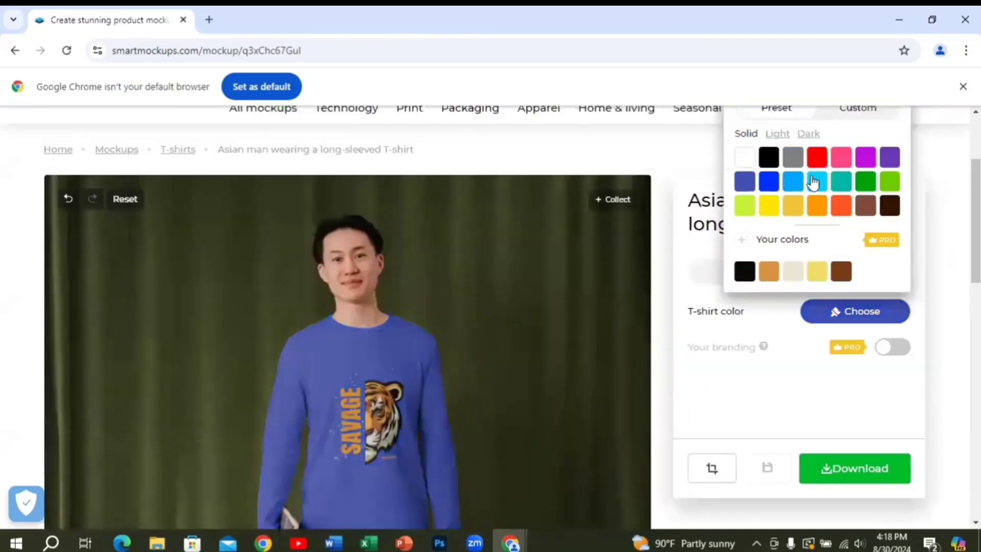
{"action": "left_click", "coordinate": [814, 182]}
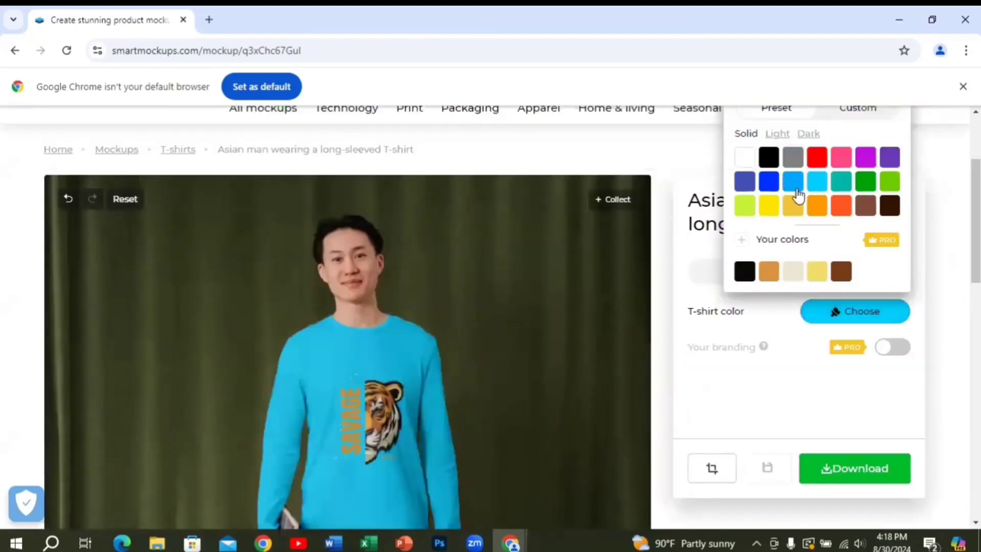
{"action": "left_click", "coordinate": [864, 207]}
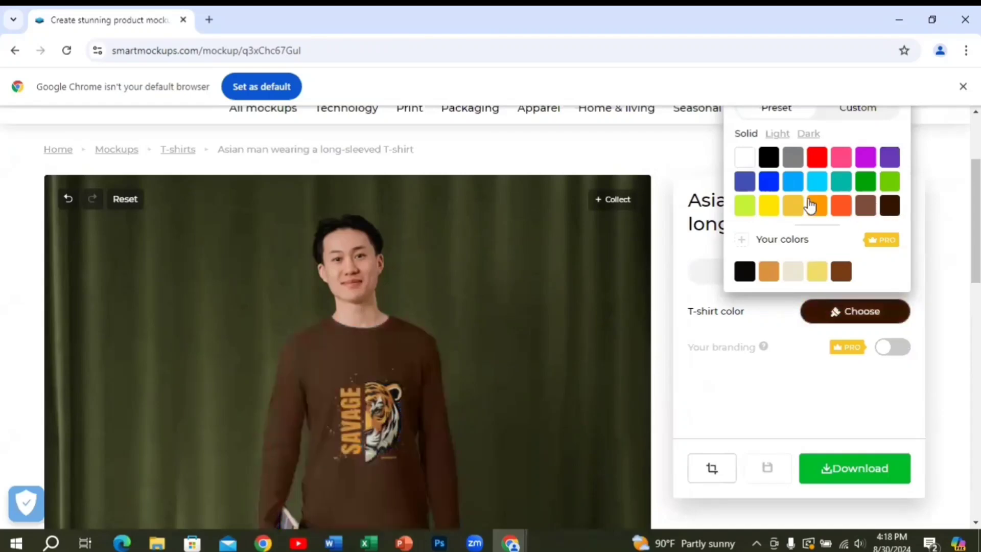
{"action": "left_click", "coordinate": [813, 206]}
{"action": "left_click", "coordinate": [766, 184]}
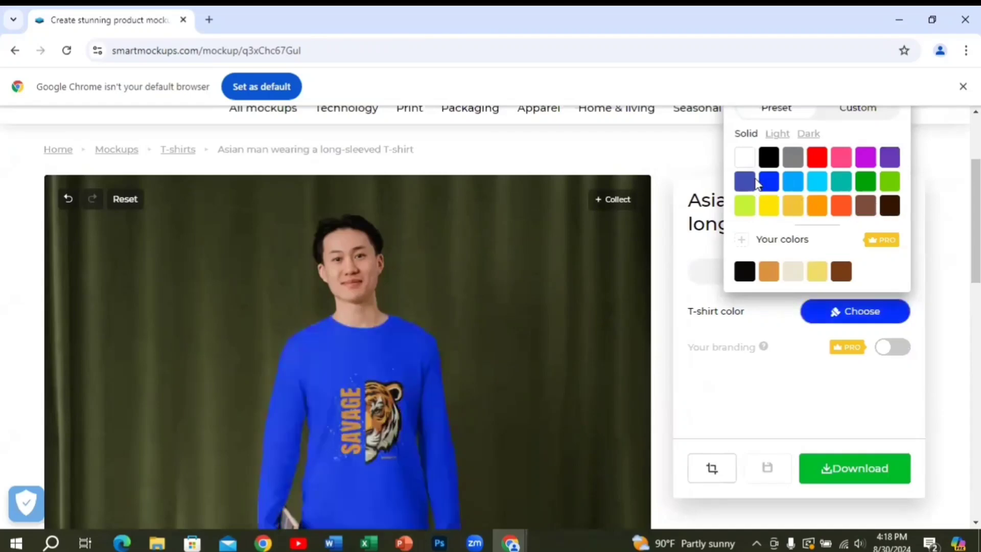
{"action": "left_click", "coordinate": [744, 182]}
{"action": "left_click", "coordinate": [768, 157]}
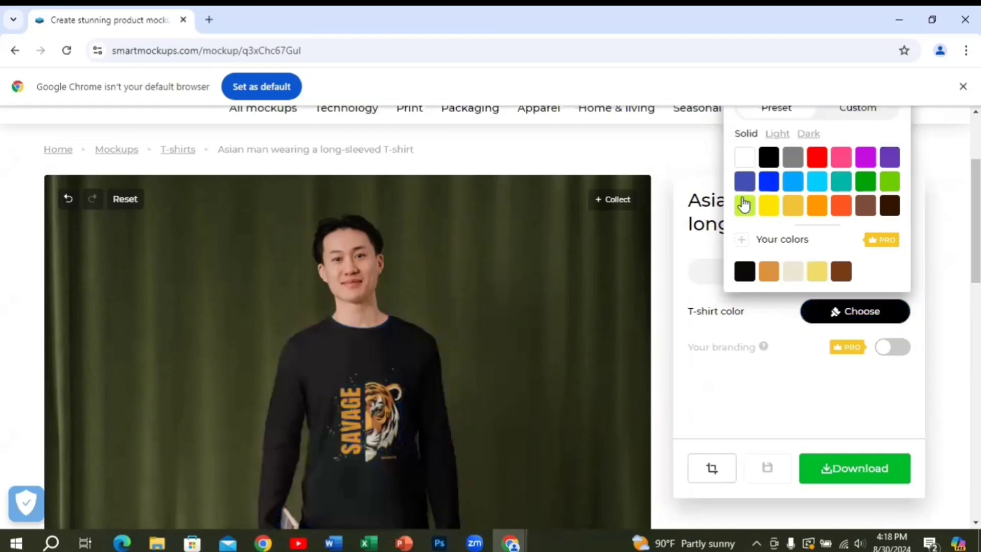
{"action": "scroll", "coordinate": [744, 204], "scroll_direction": "down", "scroll_amount": 3}
{"action": "scroll", "coordinate": [744, 204], "scroll_direction": "up", "scroll_amount": 3}
{"action": "scroll", "coordinate": [744, 203], "scroll_direction": "down", "scroll_amount": 1}
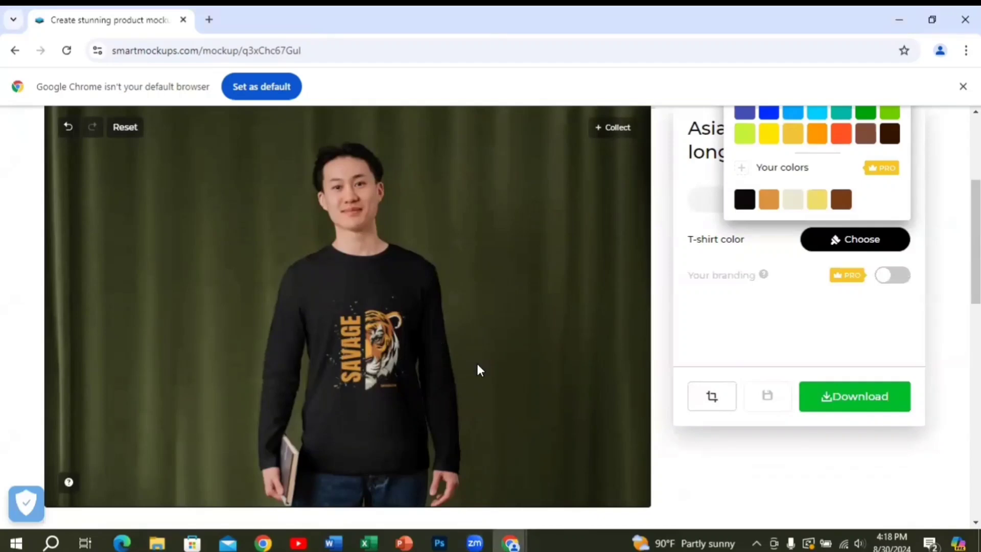
{"action": "scroll", "coordinate": [477, 369], "scroll_direction": "down", "scroll_amount": 2}
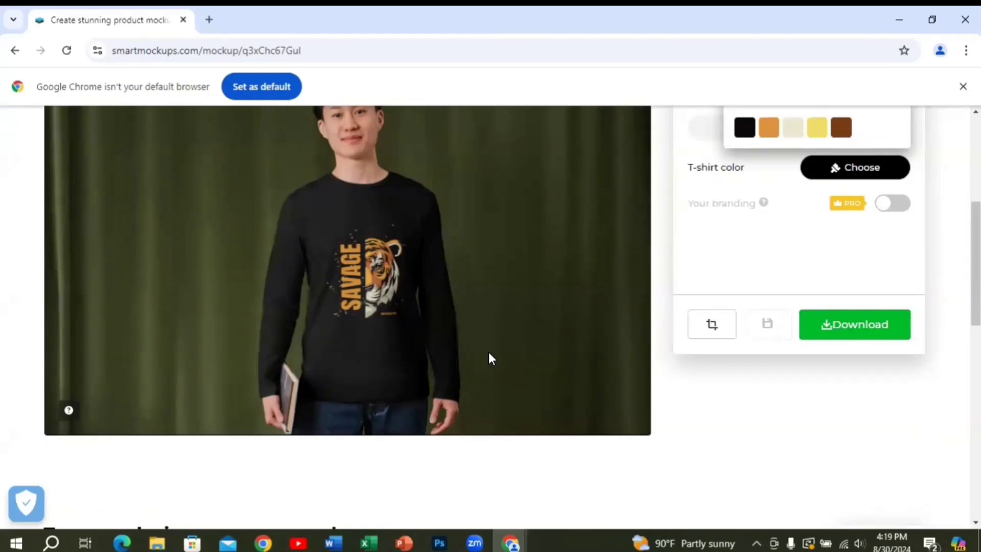
{"action": "scroll", "coordinate": [535, 355], "scroll_direction": "up", "scroll_amount": 2}
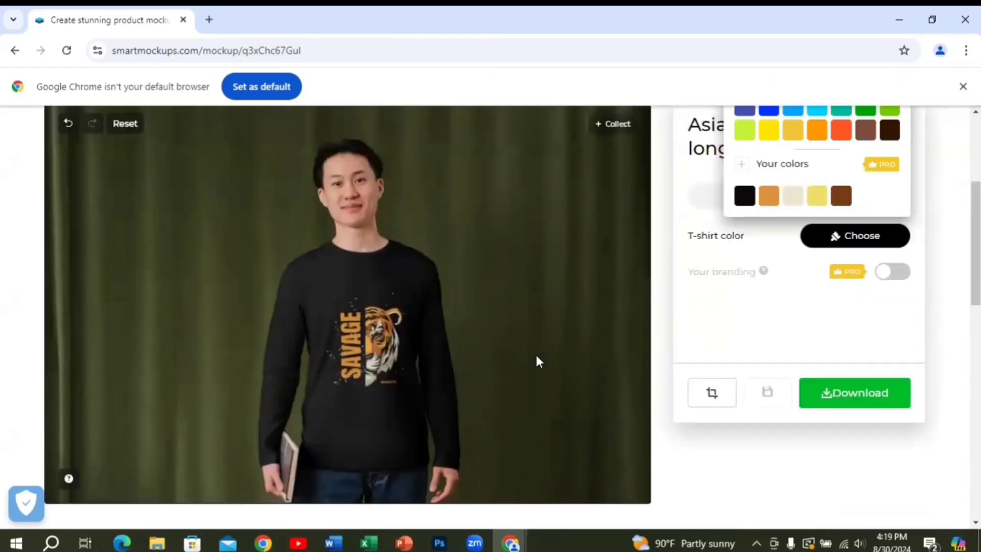
{"action": "scroll", "coordinate": [557, 349], "scroll_direction": "up", "scroll_amount": 1}
{"action": "scroll", "coordinate": [559, 350], "scroll_direction": "down", "scroll_amount": 1}
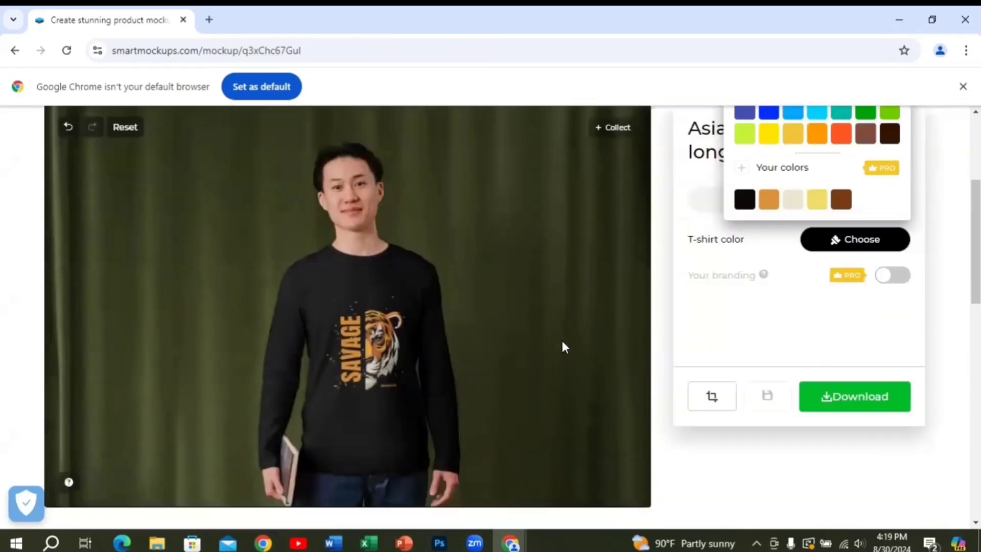
{"action": "scroll", "coordinate": [564, 348], "scroll_direction": "down", "scroll_amount": 1}
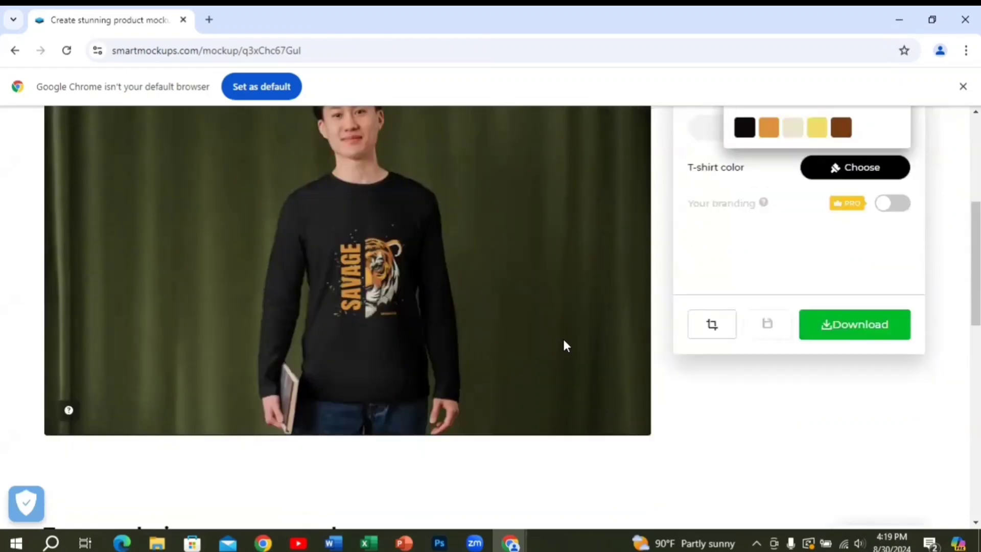
{"action": "scroll", "coordinate": [564, 337], "scroll_direction": "up", "scroll_amount": 1}
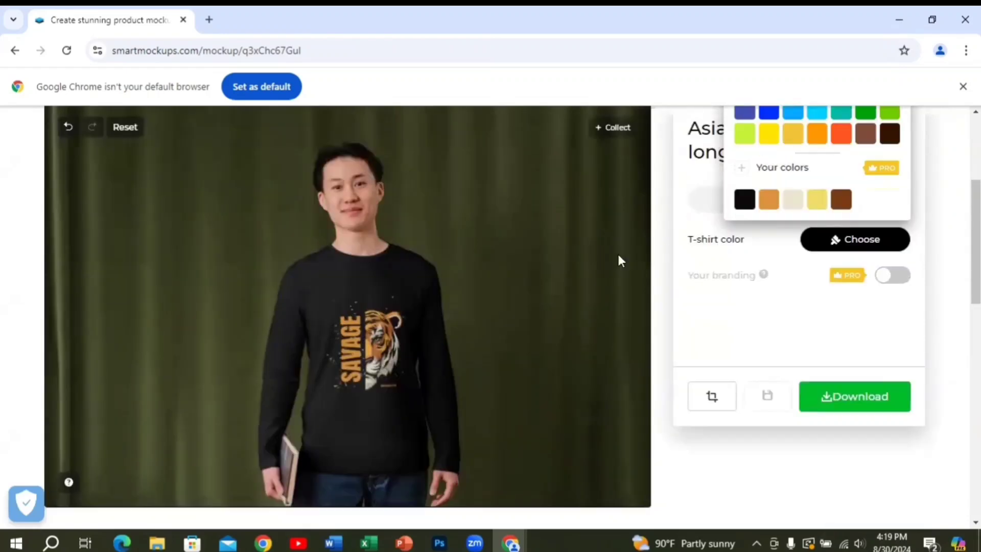
Download the black tiger mockup image at Medium quality (1280x853)
{"action": "left_click", "coordinate": [874, 406]}
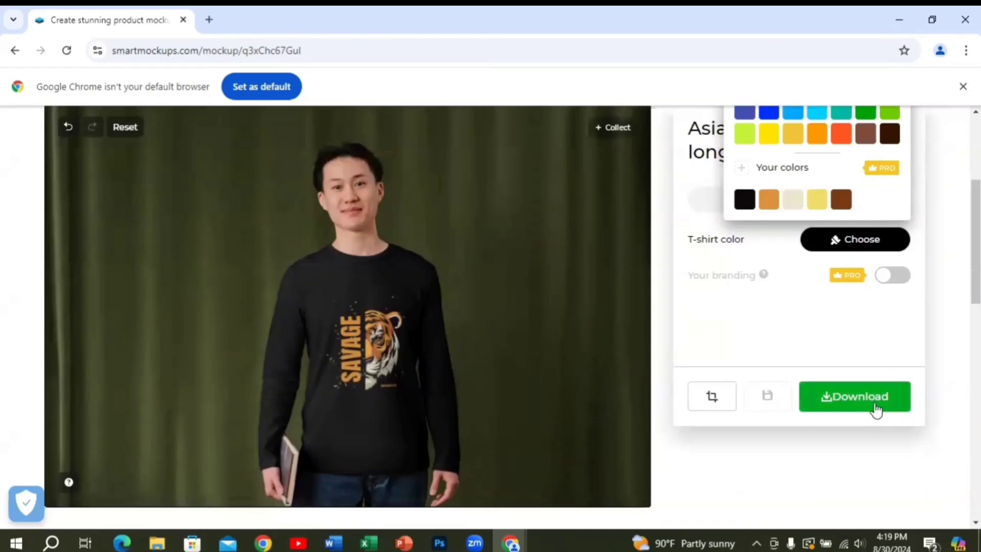
{"action": "left_click", "coordinate": [876, 409]}
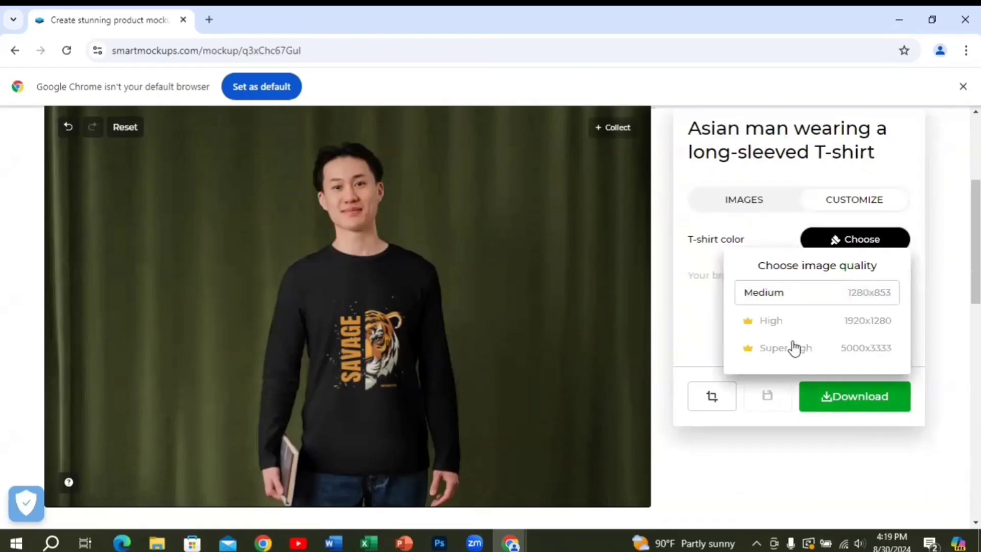
{"action": "left_click", "coordinate": [863, 306]}
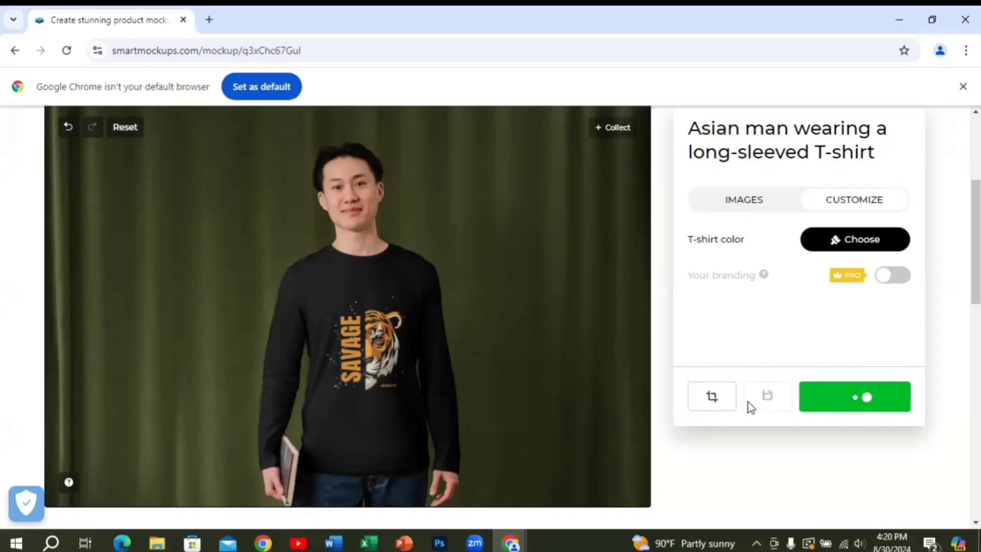
{"action": "scroll", "coordinate": [761, 293], "scroll_direction": "down", "scroll_amount": 3}
{"action": "scroll", "coordinate": [759, 291], "scroll_direction": "up", "scroll_amount": 3}
{"action": "scroll", "coordinate": [730, 292], "scroll_direction": "down", "scroll_amount": 1}
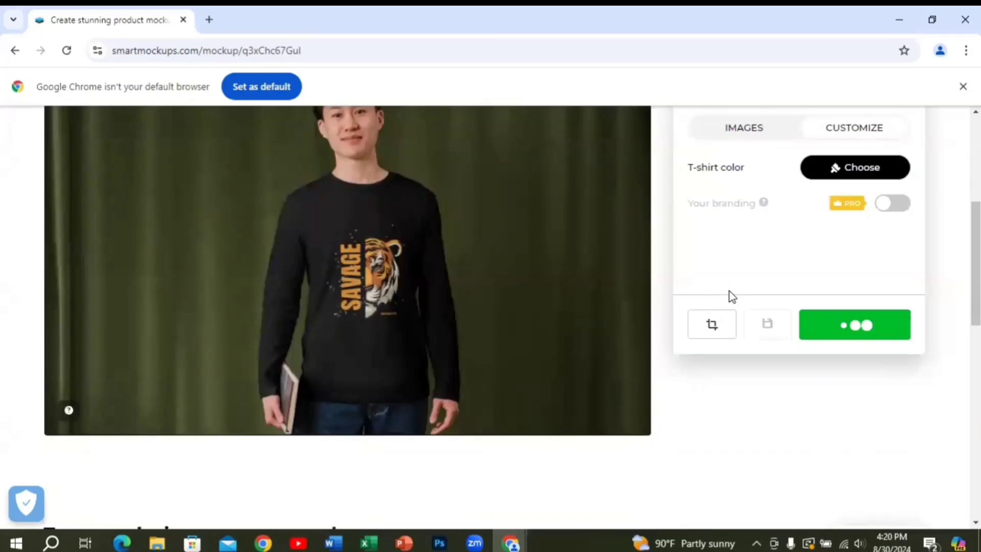
{"action": "scroll", "coordinate": [740, 297], "scroll_direction": "down", "scroll_amount": 1}
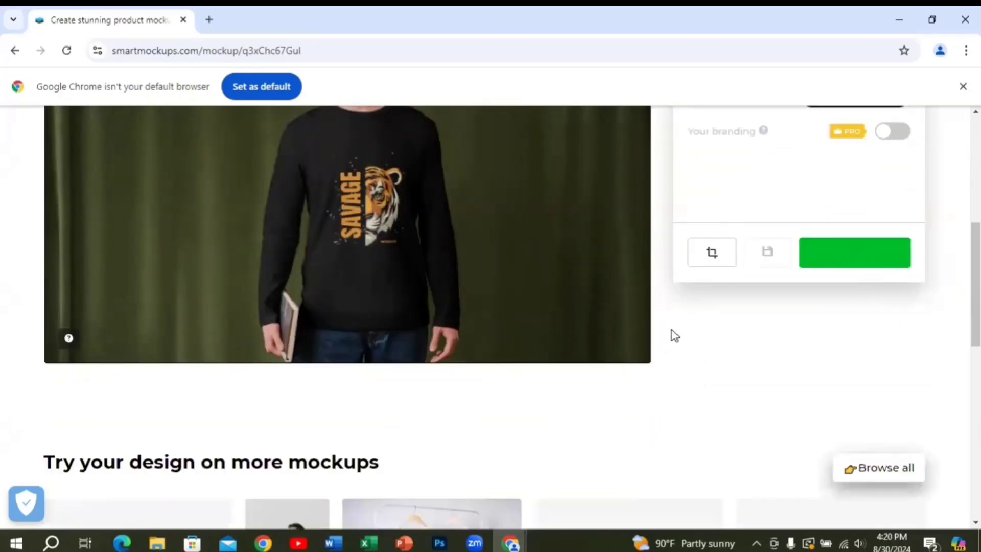
{"action": "scroll", "coordinate": [678, 327], "scroll_direction": "up", "scroll_amount": 1}
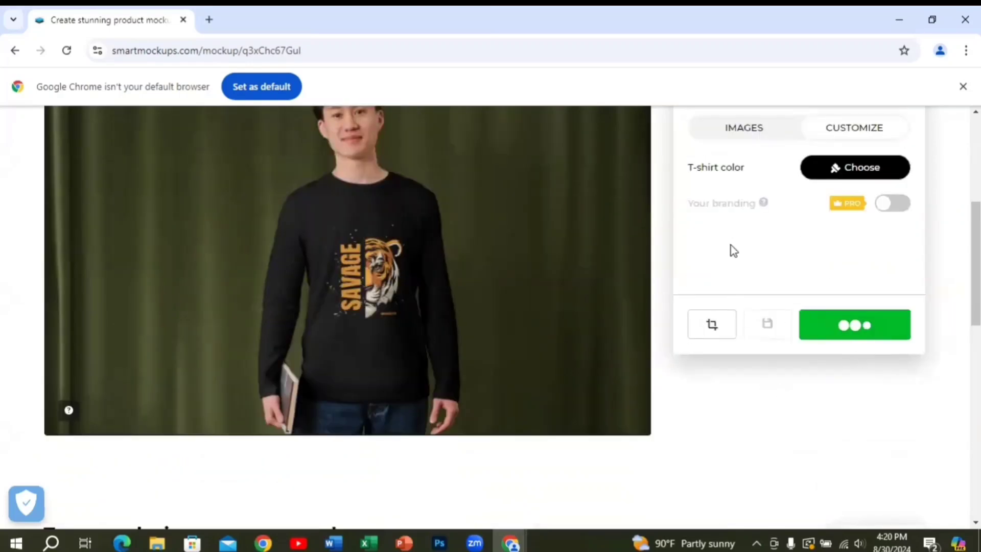
{"action": "scroll", "coordinate": [730, 248], "scroll_direction": "up", "scroll_amount": 2}
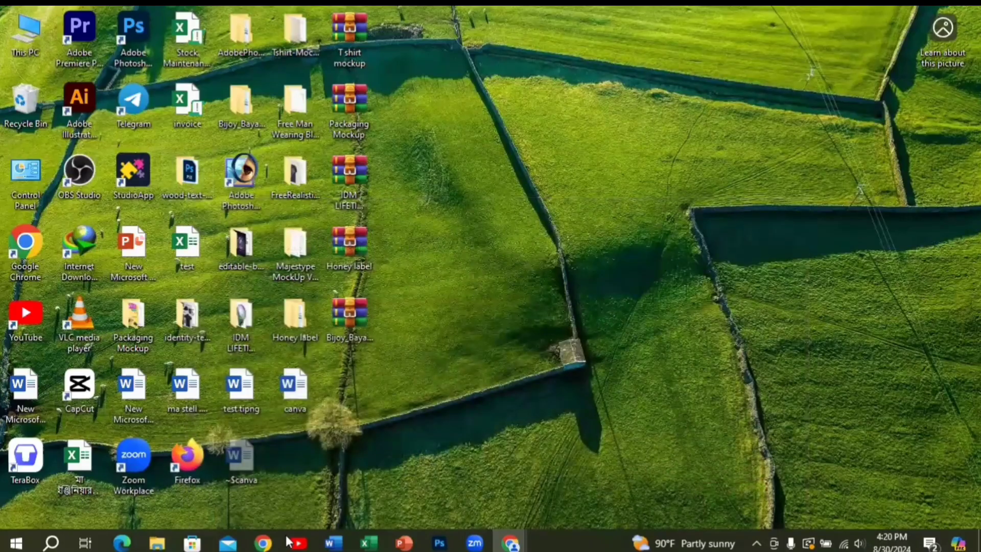
Launch Firefox from its desktop shortcut
{"action": "double_click", "coordinate": [177, 451]}
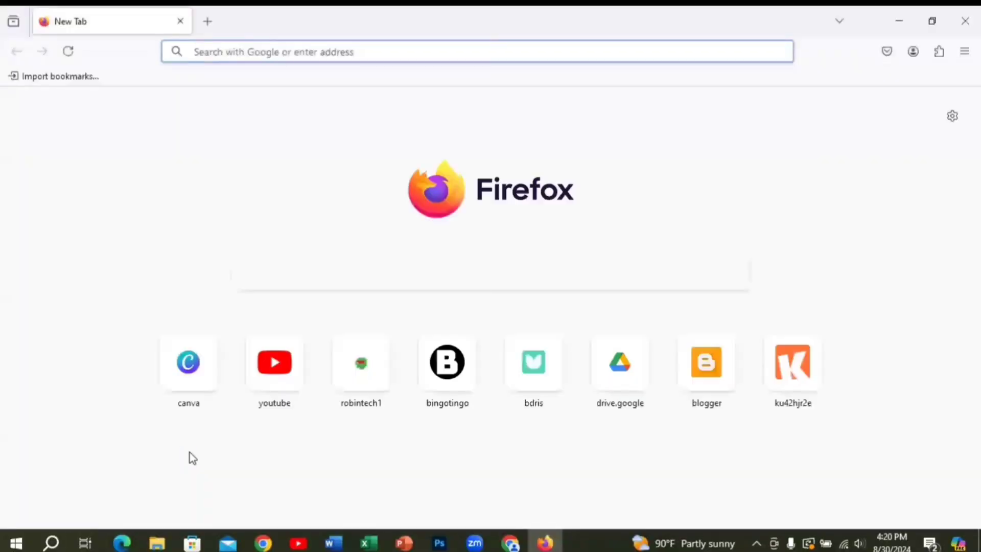
Open Canva and navigate from its homepage to the T-shirt design page
{"action": "left_click", "coordinate": [203, 374]}
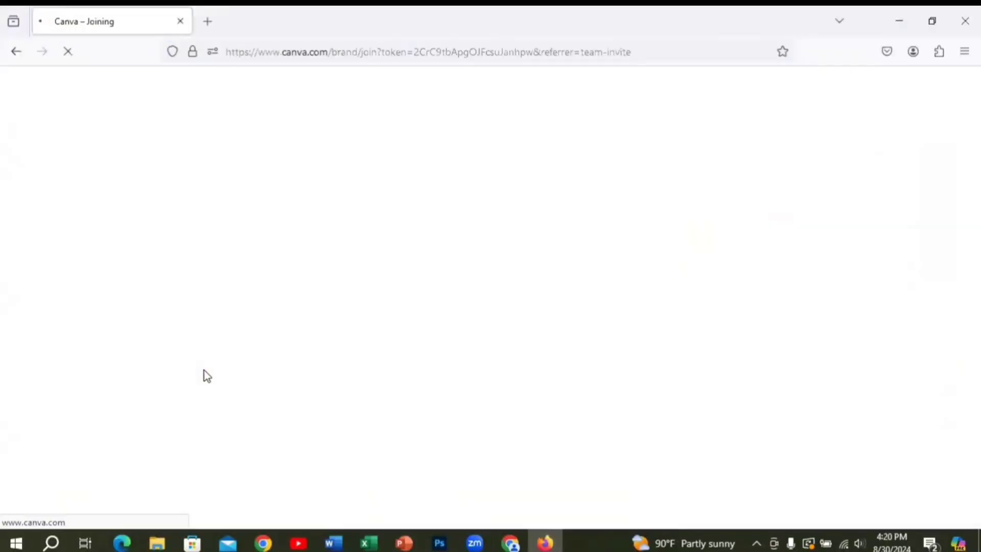
{"action": "left_click", "coordinate": [510, 360]}
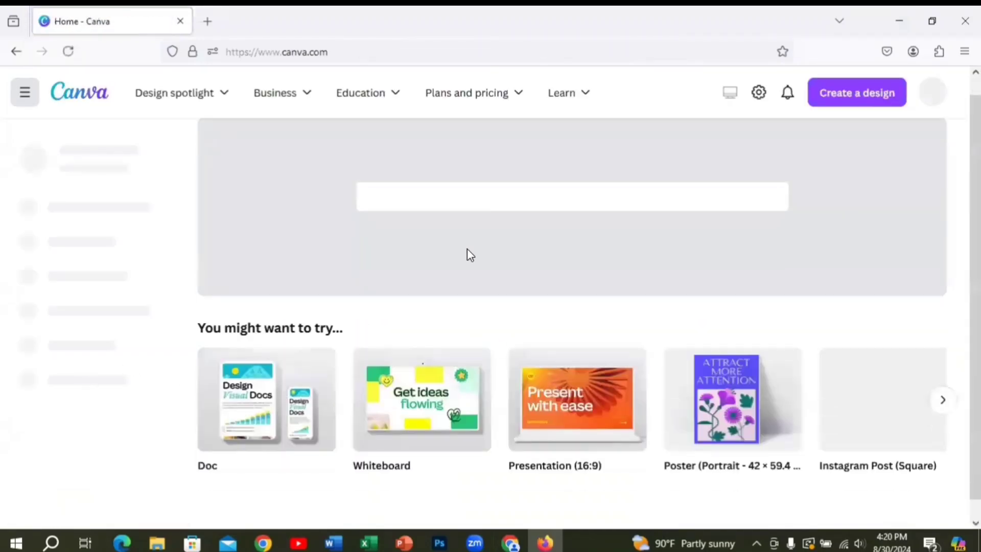
{"action": "scroll", "coordinate": [468, 251], "scroll_direction": "down", "scroll_amount": 1}
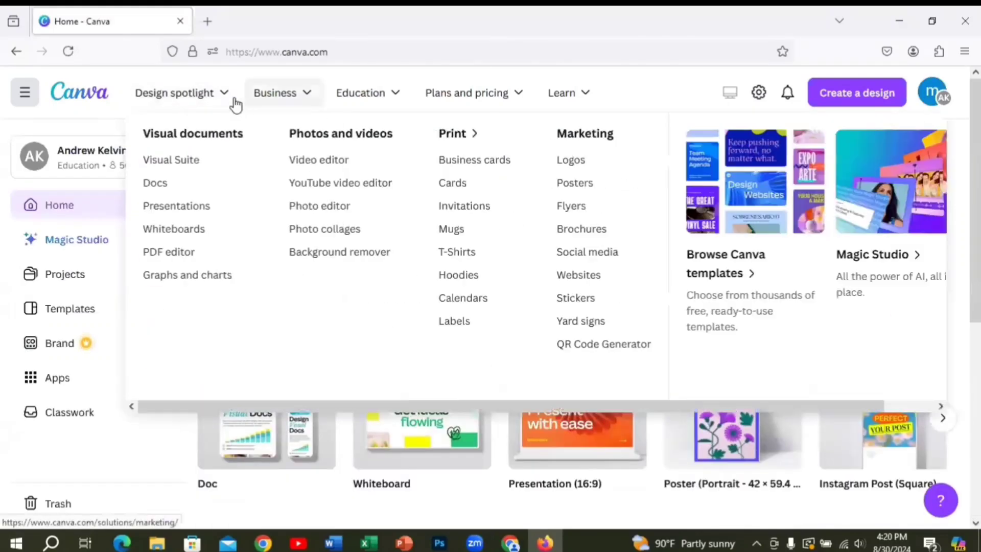
{"action": "left_click", "coordinate": [472, 252]}
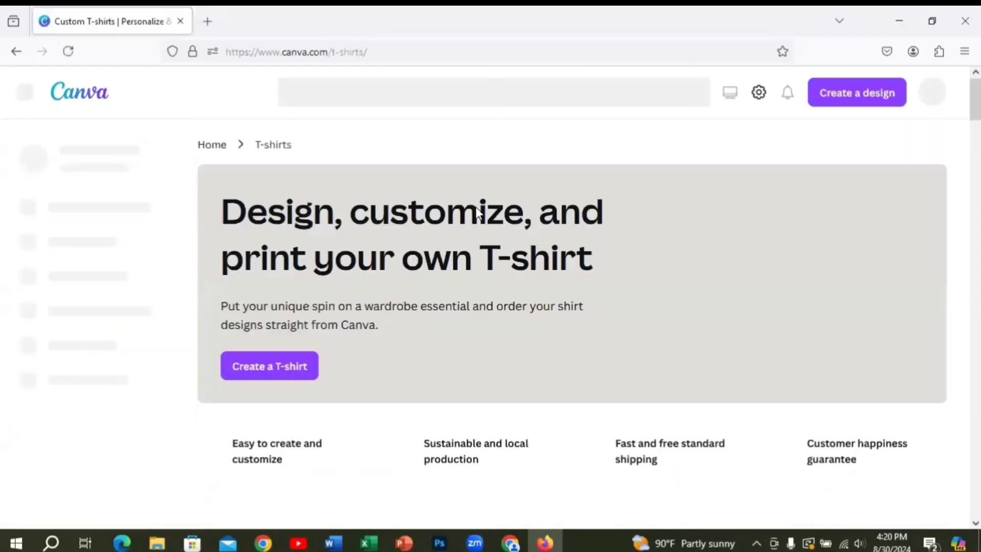
Scroll the T-shirt templates and open the 'Easily Distracted by Snails' template
{"action": "scroll", "coordinate": [477, 247], "scroll_direction": "down", "scroll_amount": 3}
{"action": "scroll", "coordinate": [477, 248], "scroll_direction": "down", "scroll_amount": 4}
{"action": "scroll", "coordinate": [481, 247], "scroll_direction": "down", "scroll_amount": 3}
{"action": "scroll", "coordinate": [481, 248], "scroll_direction": "down", "scroll_amount": 3}
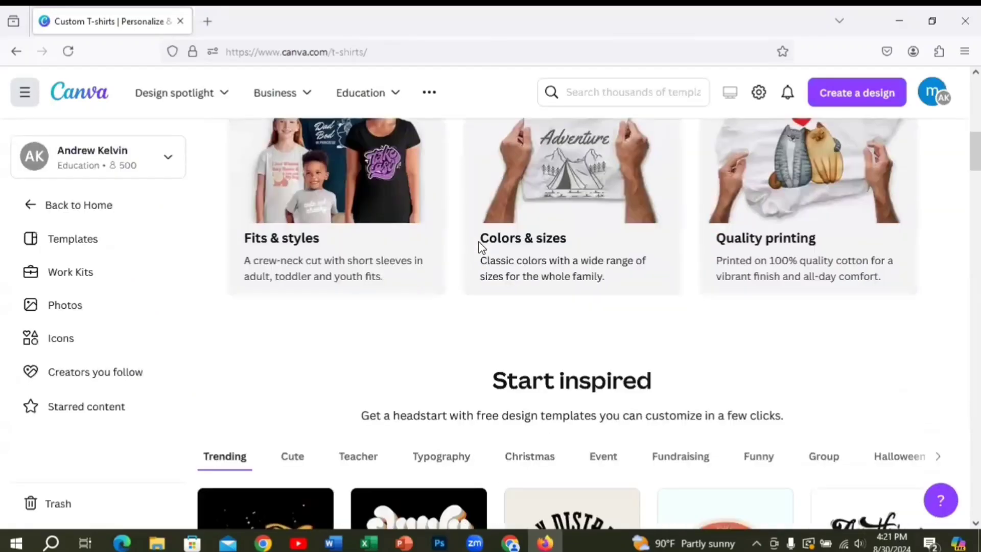
{"action": "scroll", "coordinate": [497, 241], "scroll_direction": "up", "scroll_amount": 4}
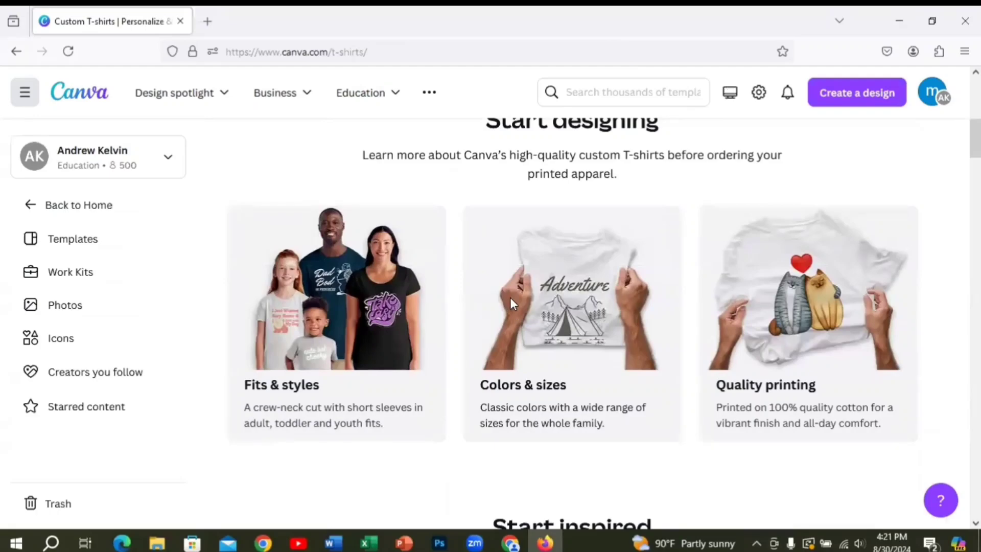
{"action": "scroll", "coordinate": [516, 296], "scroll_direction": "down", "scroll_amount": 3}
{"action": "scroll", "coordinate": [564, 302], "scroll_direction": "down", "scroll_amount": 5}
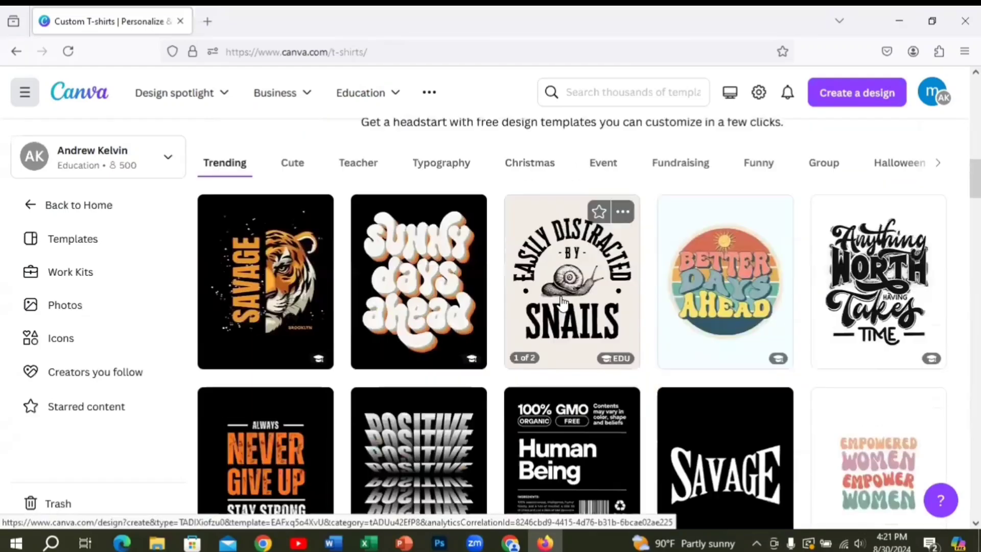
{"action": "scroll", "coordinate": [582, 298], "scroll_direction": "down", "scroll_amount": 2}
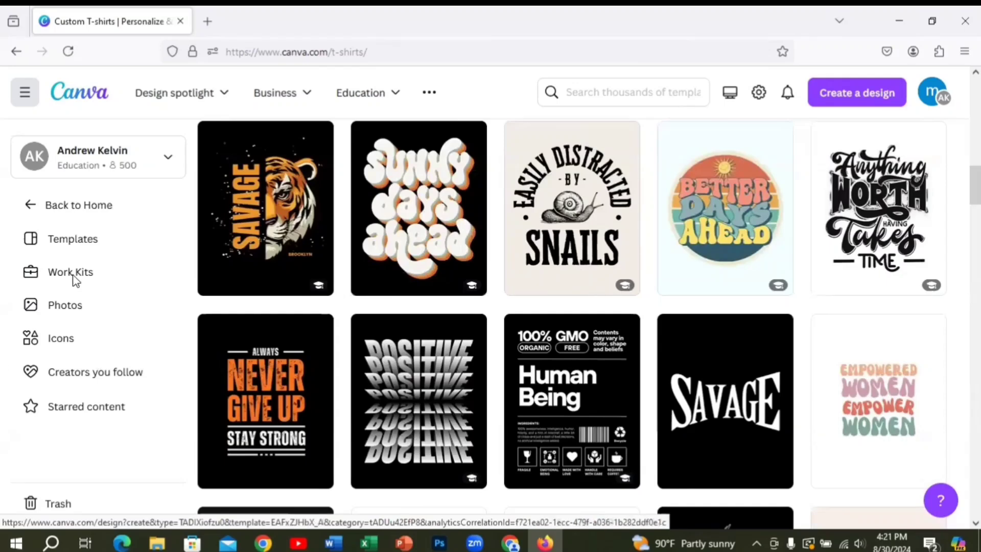
{"action": "scroll", "coordinate": [429, 342], "scroll_direction": "down", "scroll_amount": 3}
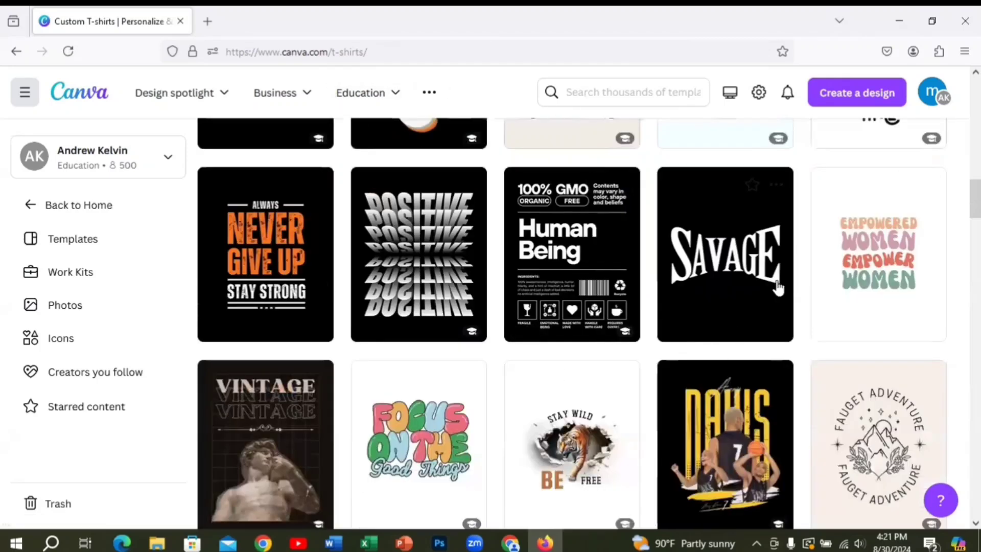
{"action": "mouse_move", "coordinate": [725, 398]}
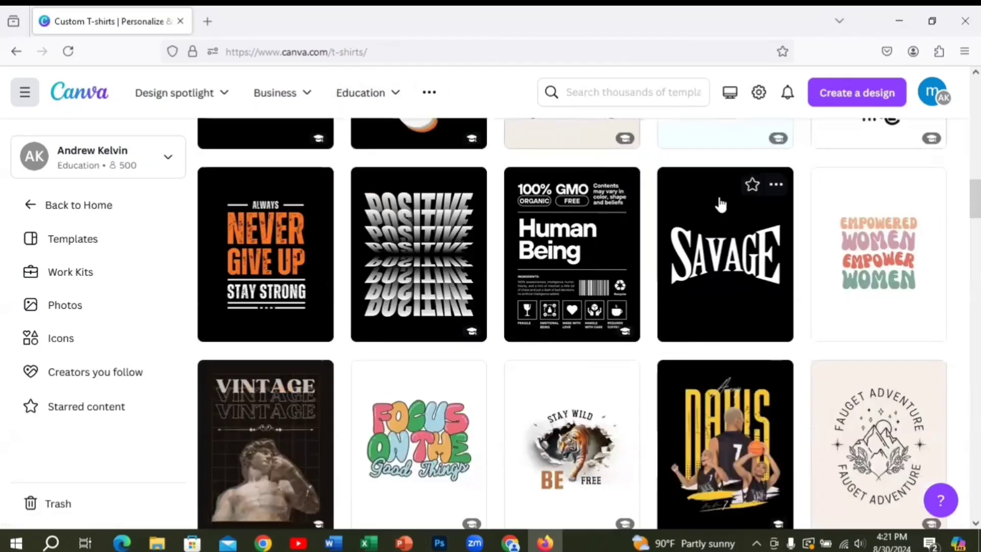
{"action": "scroll", "coordinate": [587, 304], "scroll_direction": "down", "scroll_amount": 7}
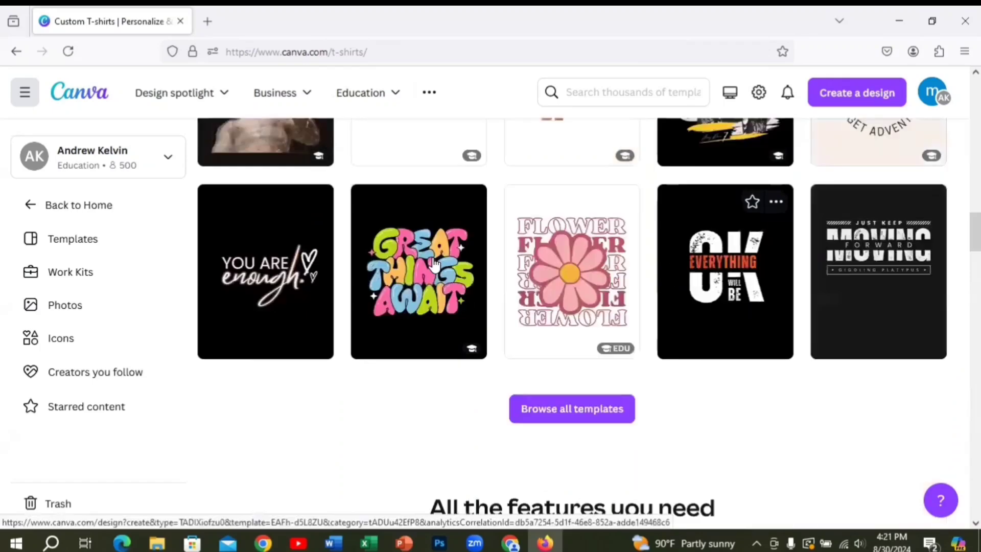
{"action": "scroll", "coordinate": [613, 266], "scroll_direction": "up", "scroll_amount": 6}
{"action": "scroll", "coordinate": [613, 250], "scroll_direction": "up", "scroll_amount": 4}
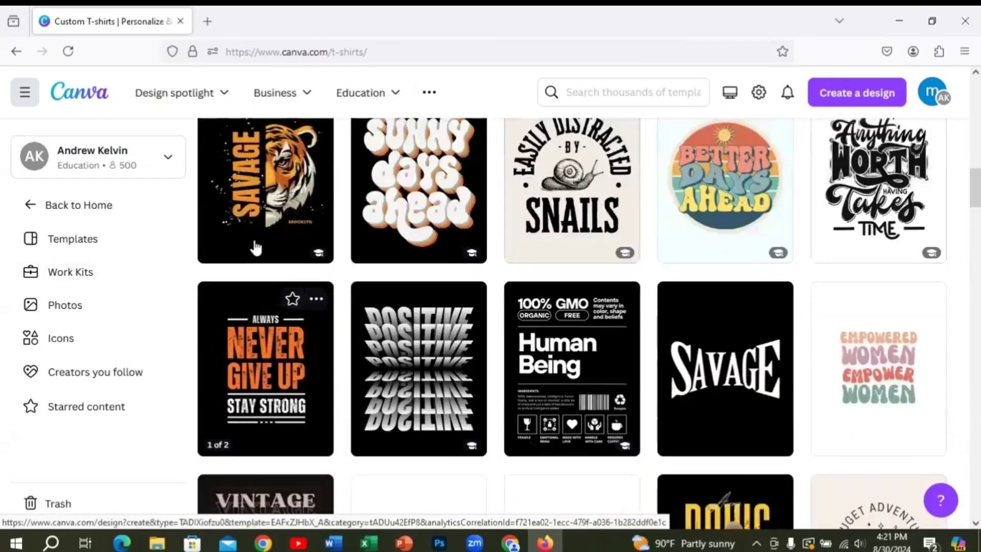
{"action": "left_click", "coordinate": [594, 207]}
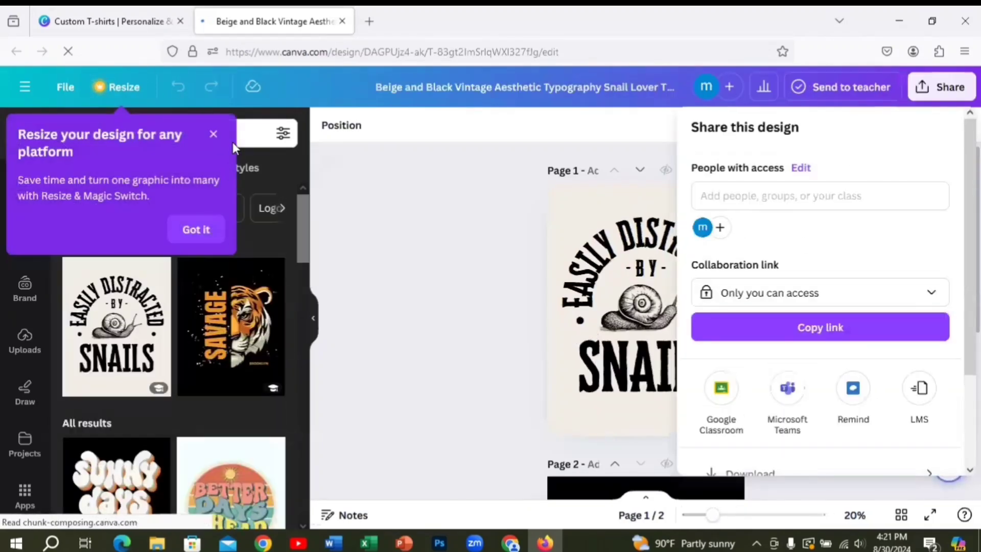
Swap the snail design for the SIMPLE palm-tree sunset template, then dismiss the download notices
{"action": "left_click", "coordinate": [211, 135]}
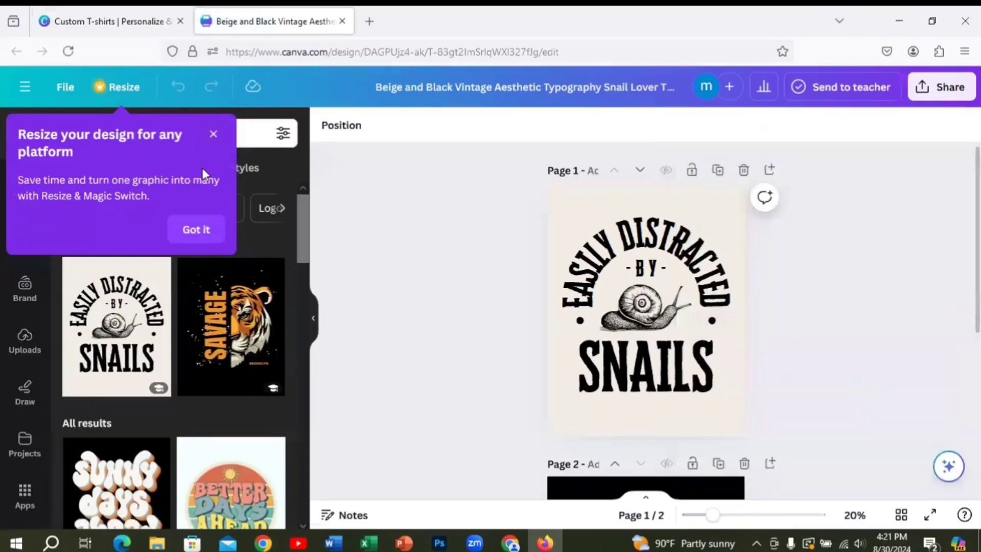
{"action": "left_click", "coordinate": [197, 230]}
{"action": "scroll", "coordinate": [171, 302], "scroll_direction": "down", "scroll_amount": 3}
{"action": "scroll", "coordinate": [171, 302], "scroll_direction": "down", "scroll_amount": 6}
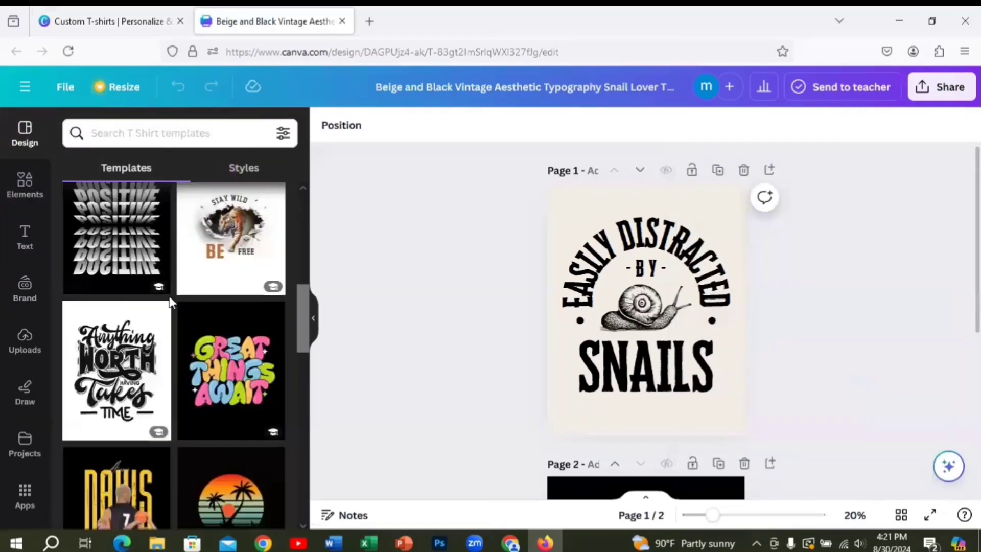
{"action": "scroll", "coordinate": [169, 302], "scroll_direction": "down", "scroll_amount": 4}
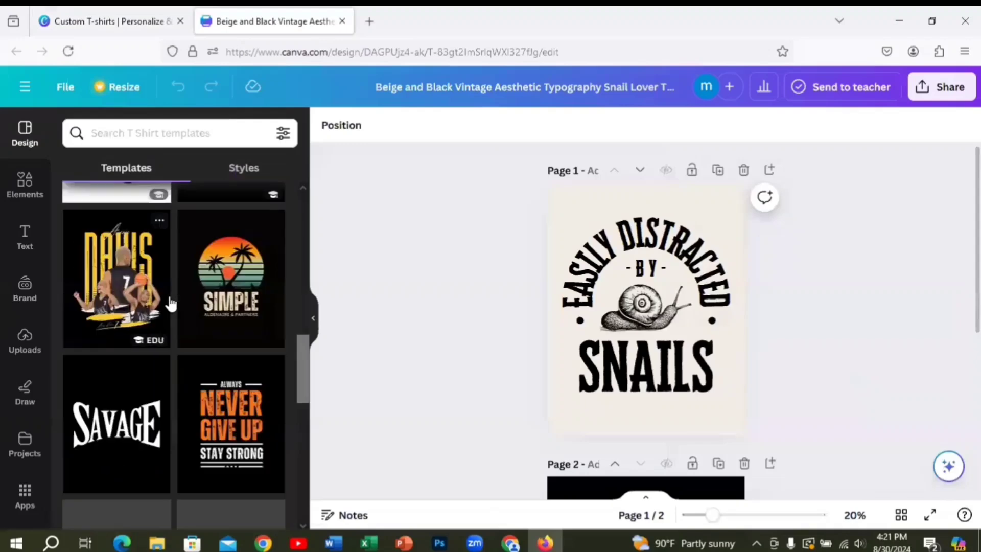
{"action": "left_click", "coordinate": [233, 275]}
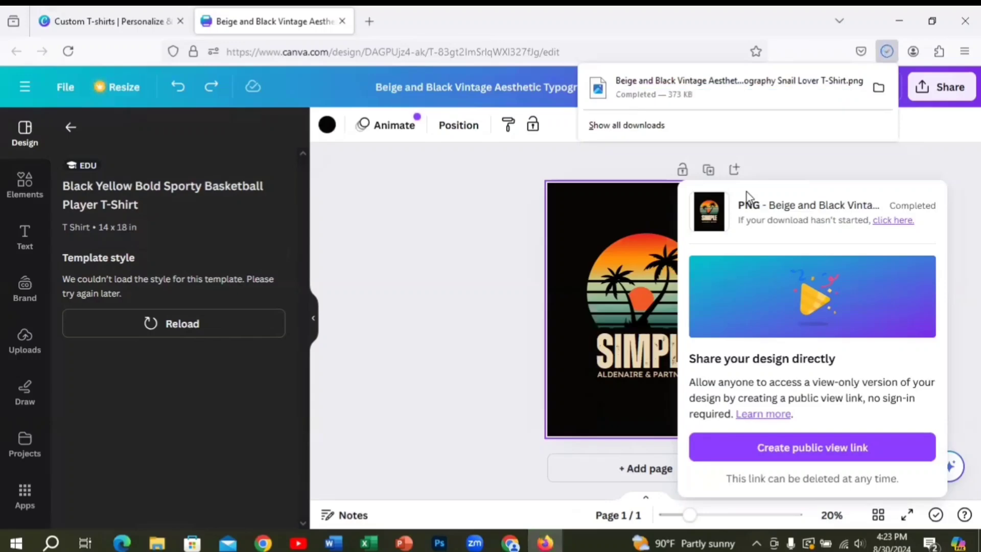
{"action": "left_click", "coordinate": [437, 330]}
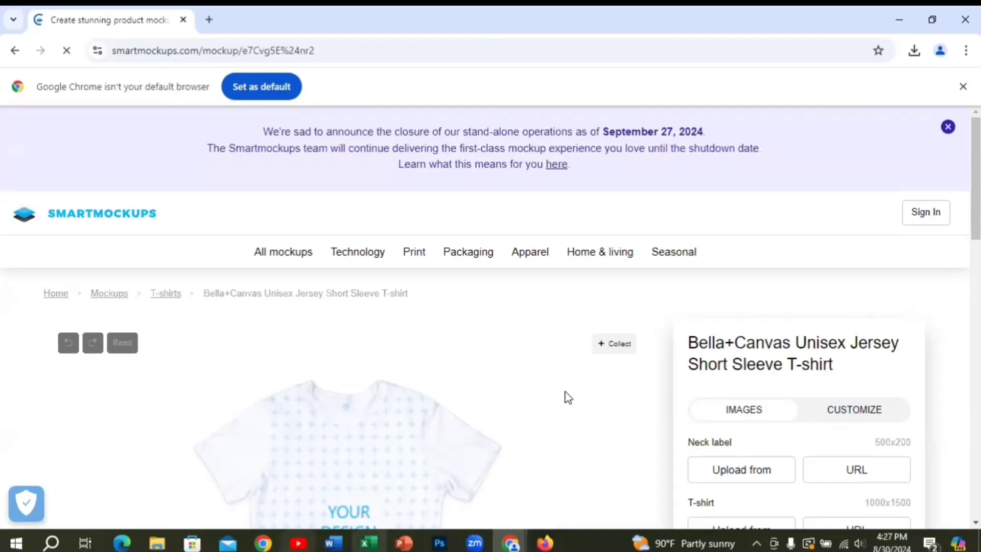
Upload the downloaded Simple sunset PNG from Quick access onto the Bella+Canvas T-shirt's design area
{"action": "scroll", "coordinate": [618, 342], "scroll_direction": "down", "scroll_amount": 2}
{"action": "scroll", "coordinate": [668, 309], "scroll_direction": "down", "scroll_amount": 4}
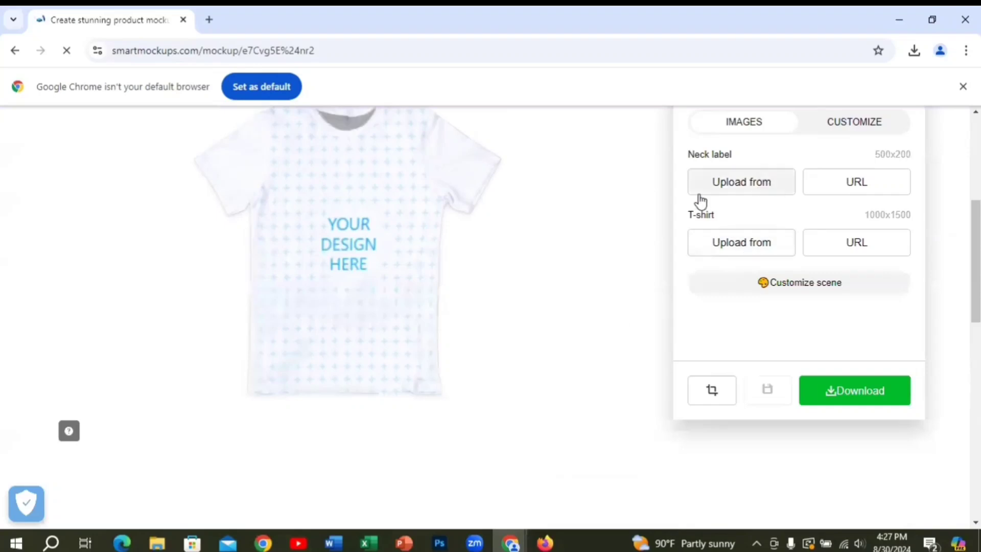
{"action": "scroll", "coordinate": [293, 329], "scroll_direction": "up", "scroll_amount": 3}
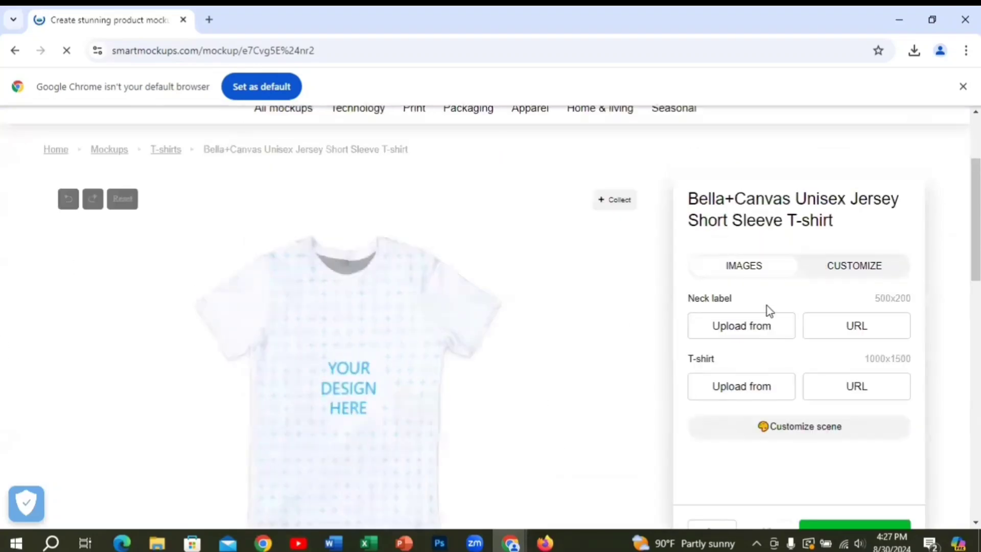
{"action": "double_click", "coordinate": [753, 333]}
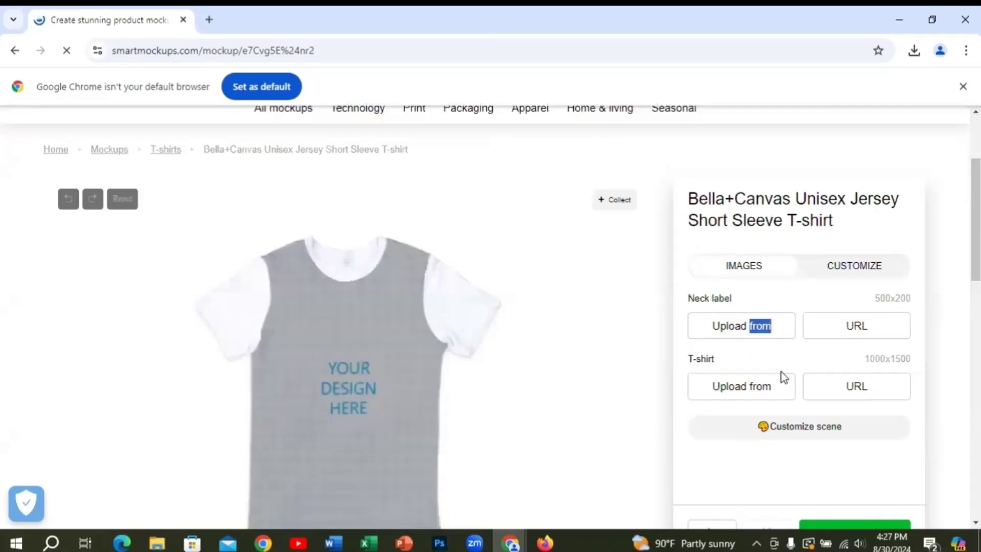
{"action": "left_click", "coordinate": [730, 398]}
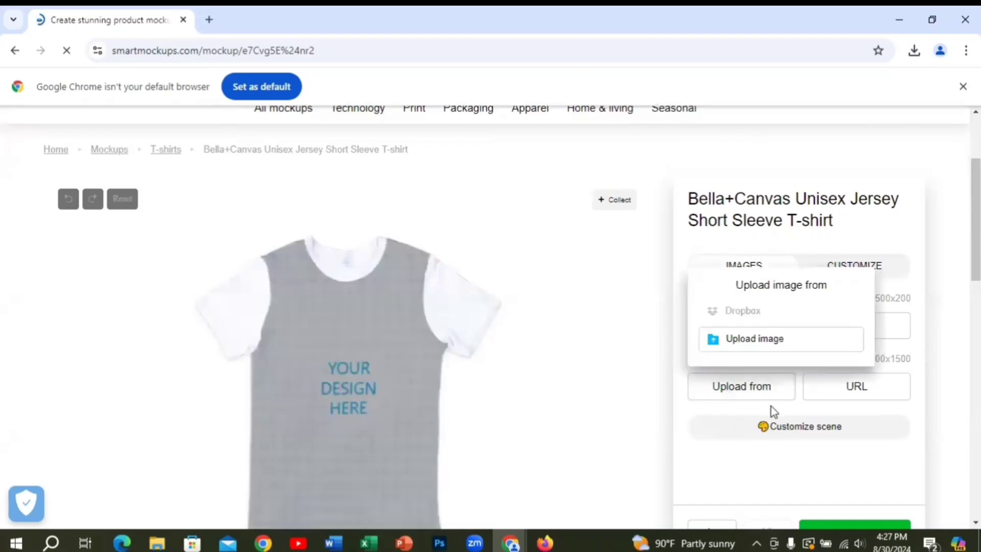
{"action": "left_click", "coordinate": [748, 341]}
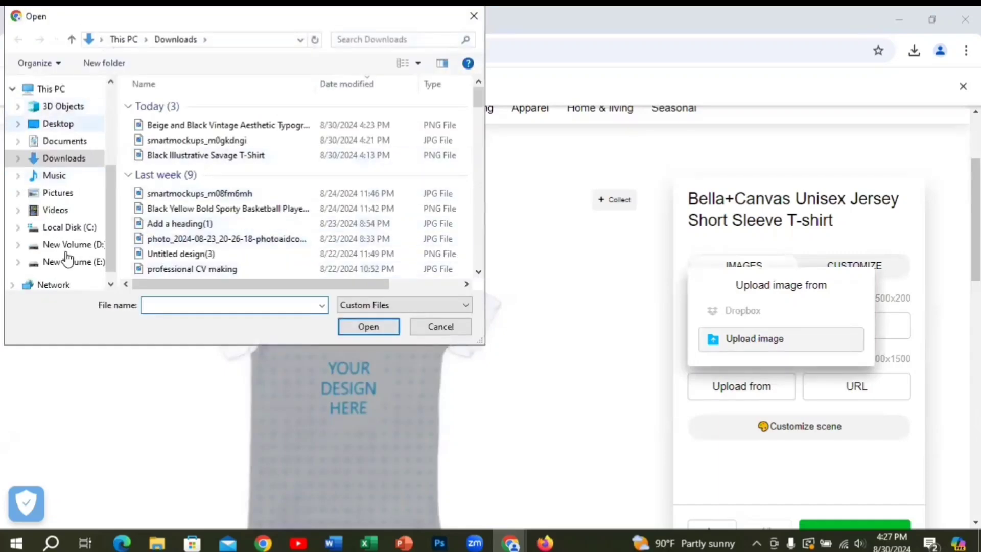
{"action": "scroll", "coordinate": [71, 235], "scroll_direction": "up", "scroll_amount": 2}
{"action": "scroll", "coordinate": [77, 212], "scroll_direction": "up", "scroll_amount": 2}
{"action": "left_click", "coordinate": [61, 95]}
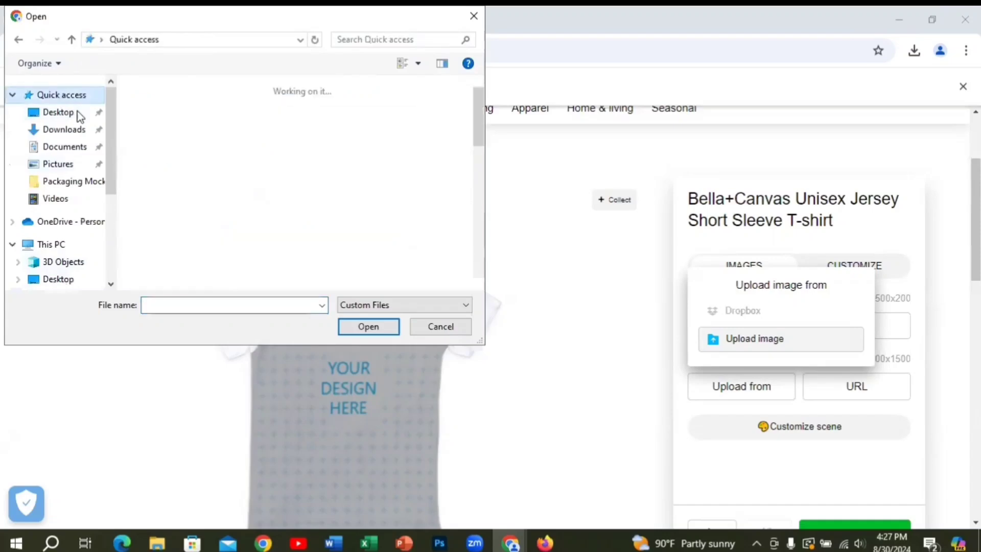
{"action": "scroll", "coordinate": [194, 204], "scroll_direction": "down", "scroll_amount": 2}
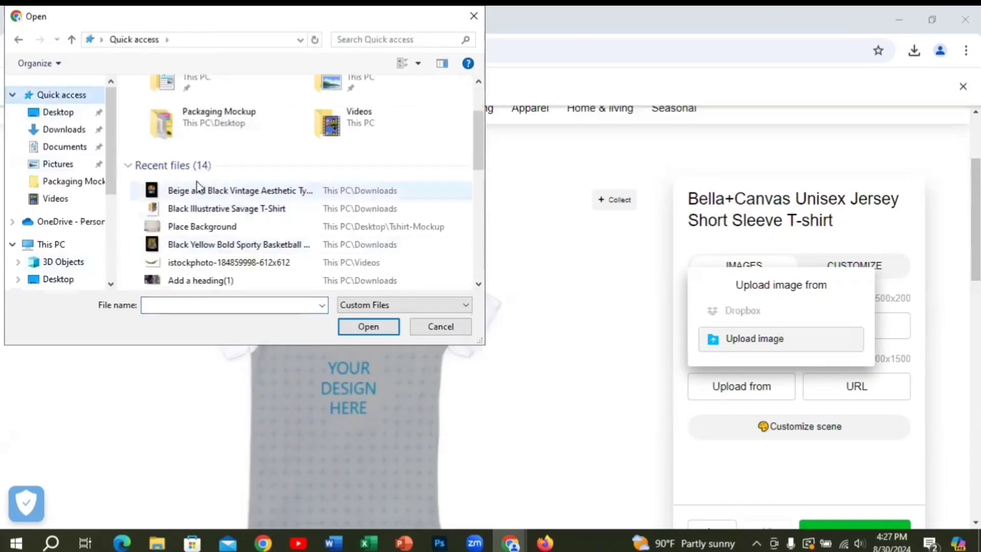
{"action": "left_click", "coordinate": [191, 190]}
{"action": "left_click", "coordinate": [364, 327]}
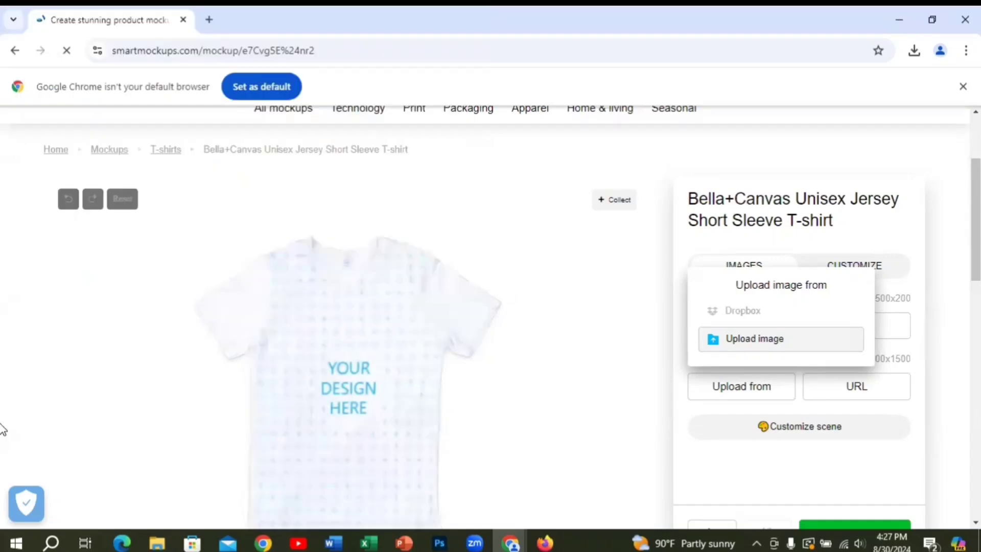
{"action": "scroll", "coordinate": [611, 365], "scroll_direction": "down", "scroll_amount": 3}
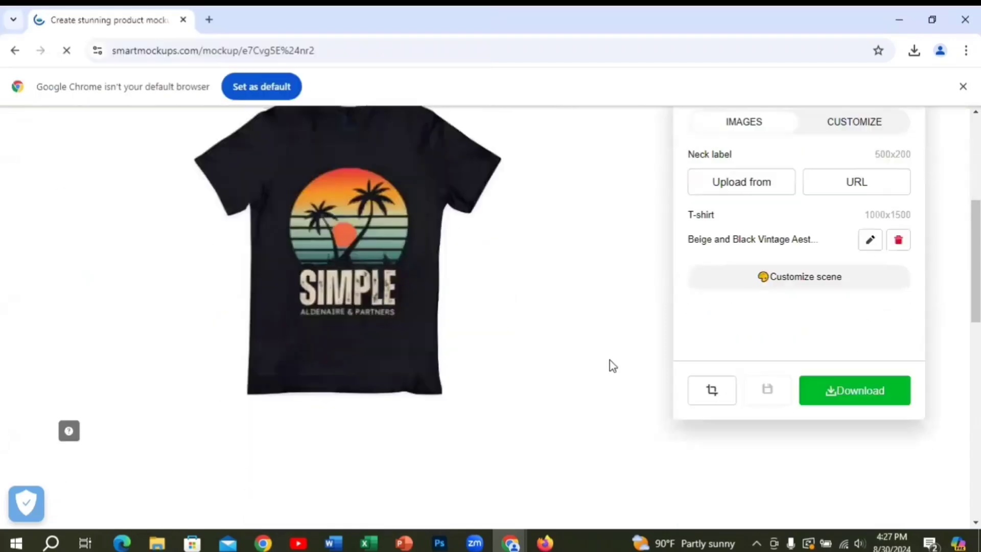
{"action": "scroll", "coordinate": [611, 364], "scroll_direction": "up", "scroll_amount": 3}
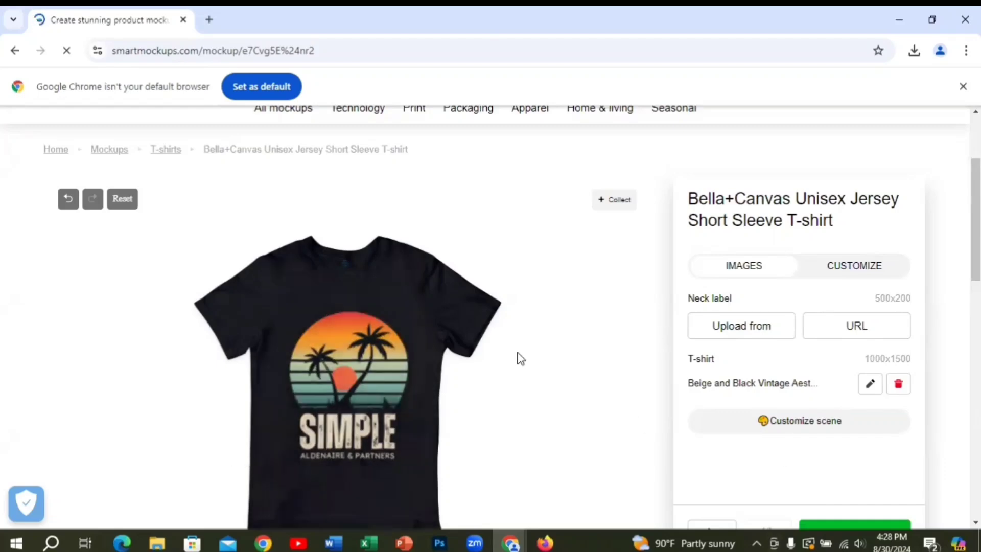
{"action": "scroll", "coordinate": [520, 357], "scroll_direction": "down", "scroll_amount": 3}
{"action": "scroll", "coordinate": [519, 357], "scroll_direction": "up", "scroll_amount": 3}
{"action": "scroll", "coordinate": [519, 371], "scroll_direction": "down", "scroll_amount": 1}
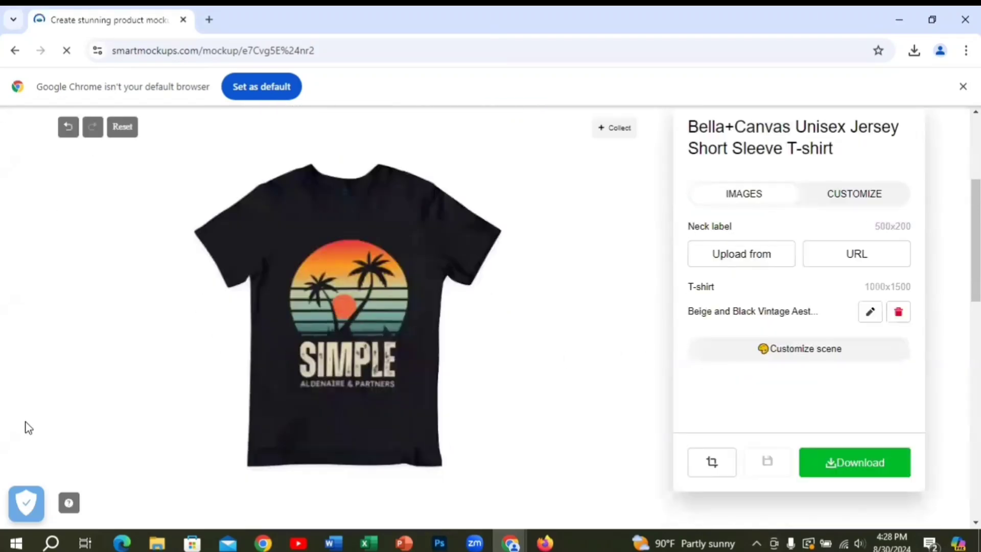